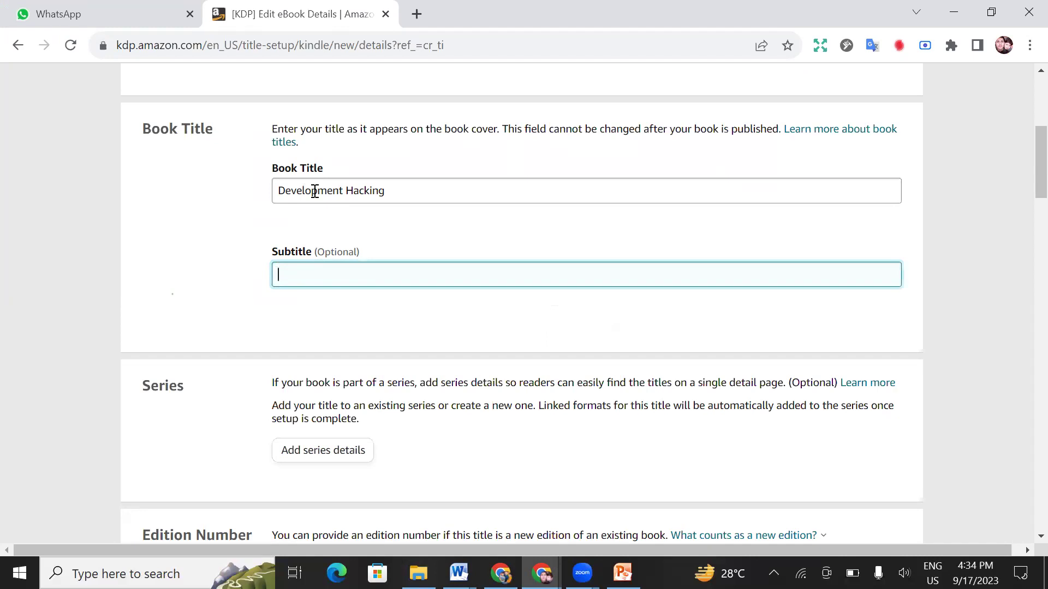
Step: Close the Amazon Kindle Direct Publishing document in Word
{"action": "left_click", "coordinate": [541, 573]}
{"action": "mouse_move", "coordinate": [458, 573]}
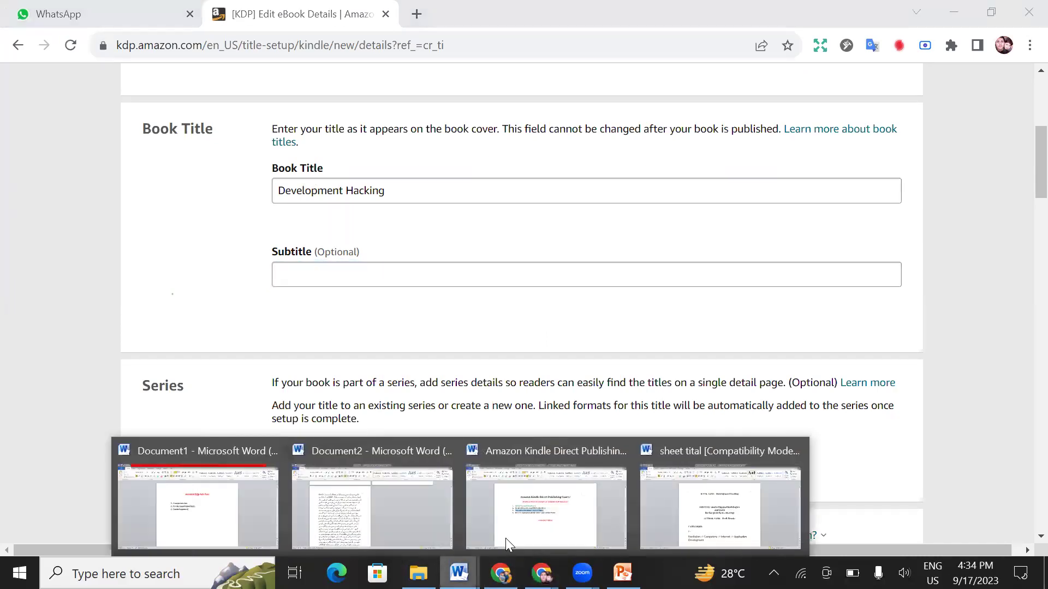
{"action": "left_click", "coordinate": [620, 452]}
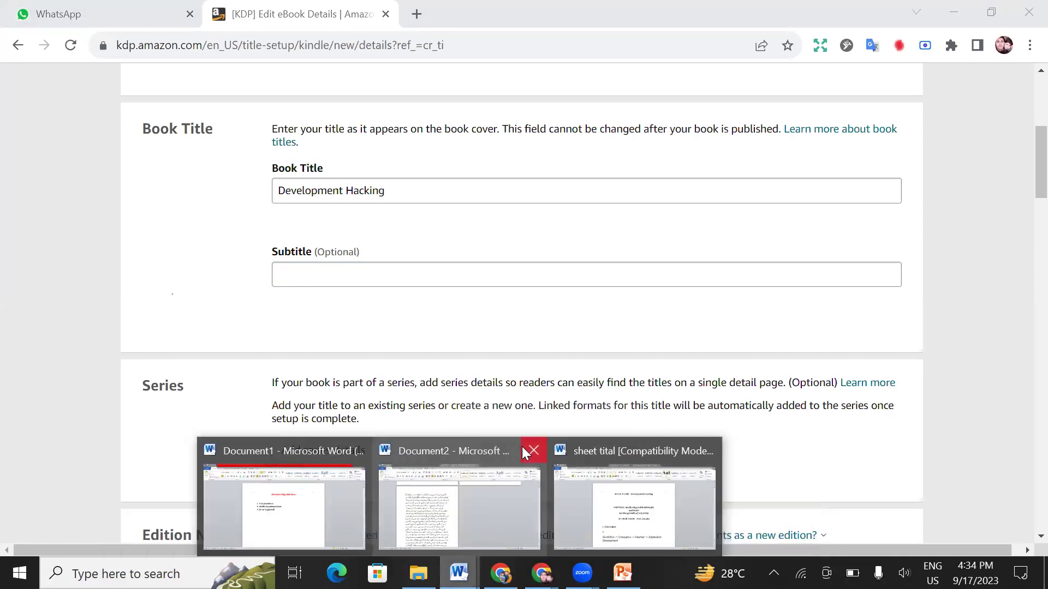
Step: Save Document2 in Word as "آخری اپ ڈیٹ", close it and return to the KDP eBook details form
{"action": "left_click", "coordinate": [519, 451]}
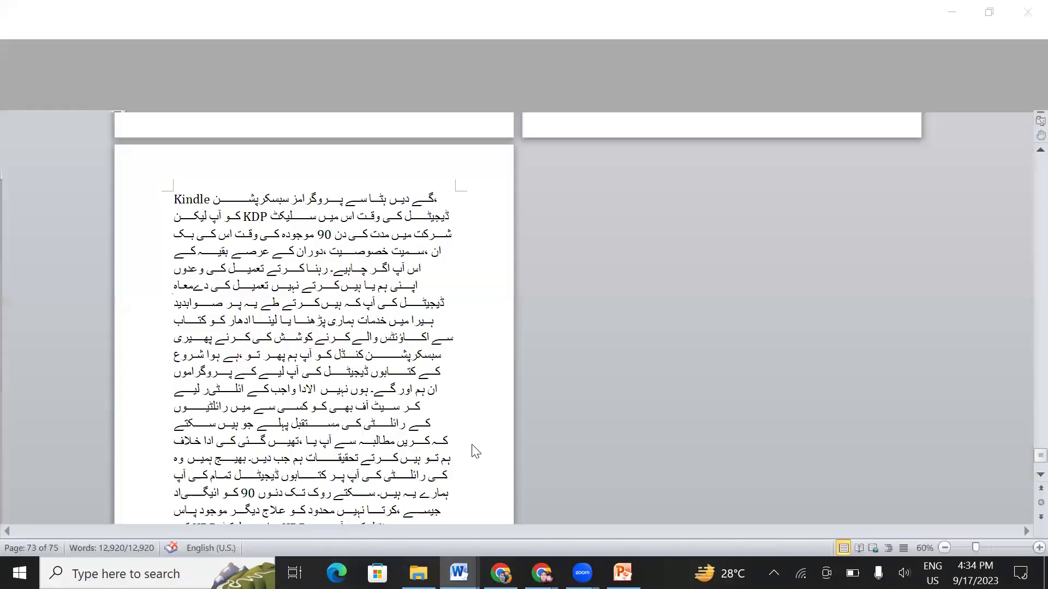
{"action": "scroll", "coordinate": [491, 197], "scroll_direction": "down", "scroll_amount": 2}
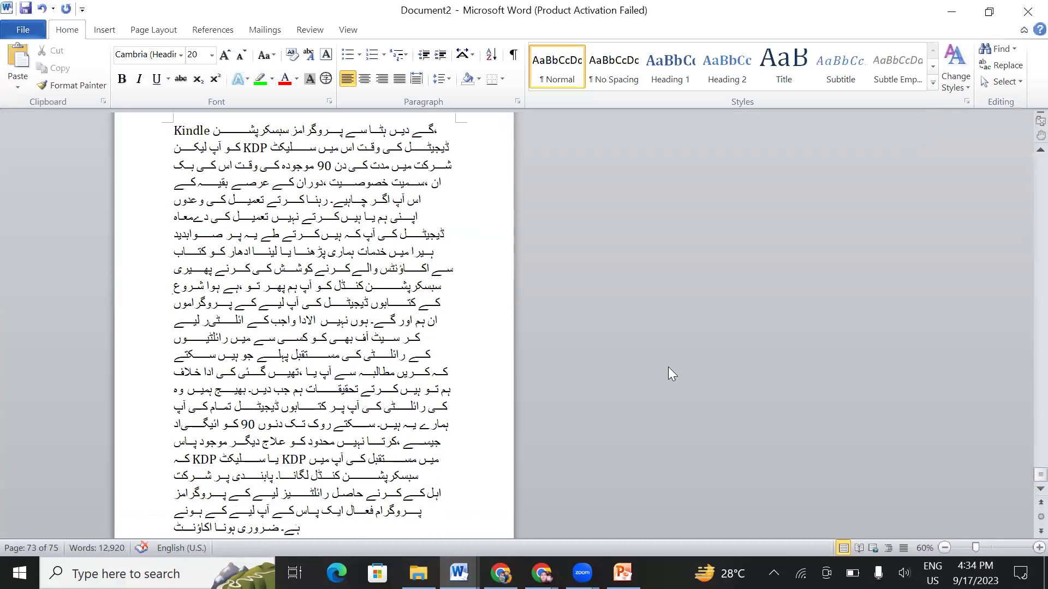
{"action": "left_click", "coordinate": [23, 30]}
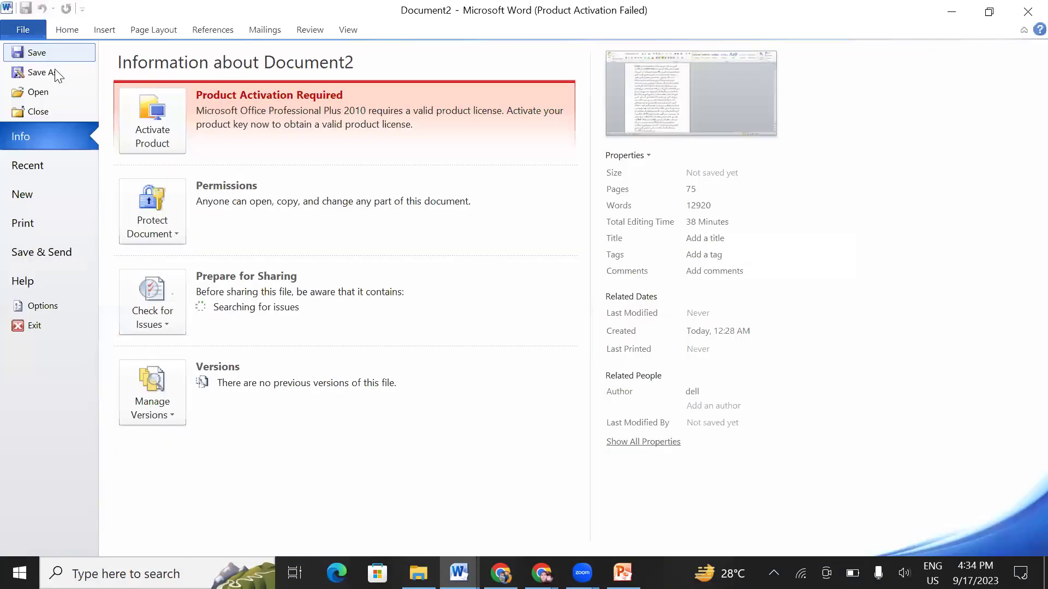
{"action": "key", "text": "Escape"}
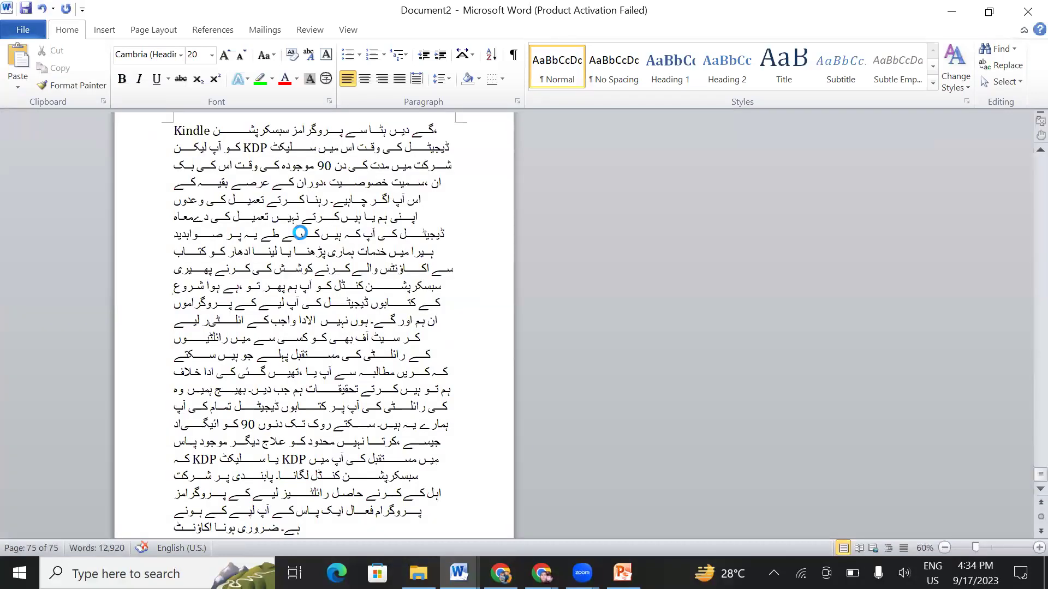
{"action": "key", "text": "ctrl+s"}
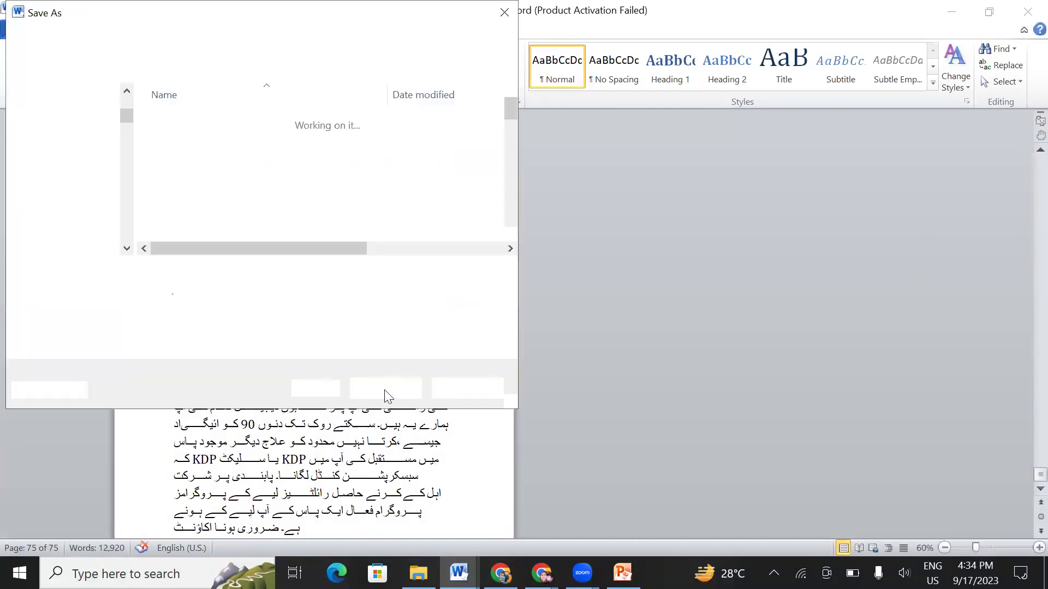
{"action": "left_click", "coordinate": [385, 389]}
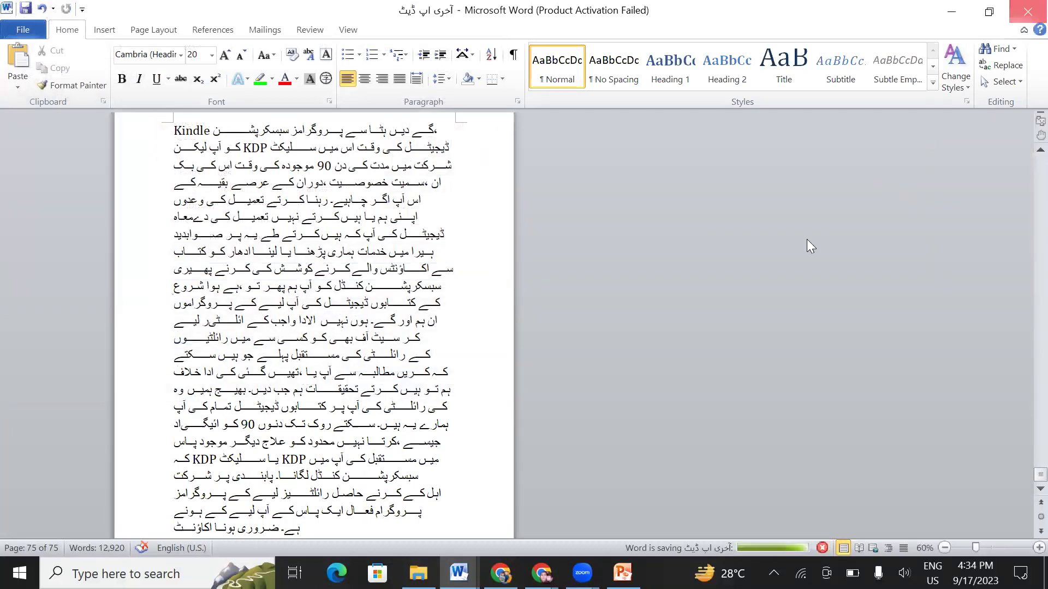
{"action": "key", "text": "alt+Tab"}
{"action": "left_click", "coordinate": [313, 274]}
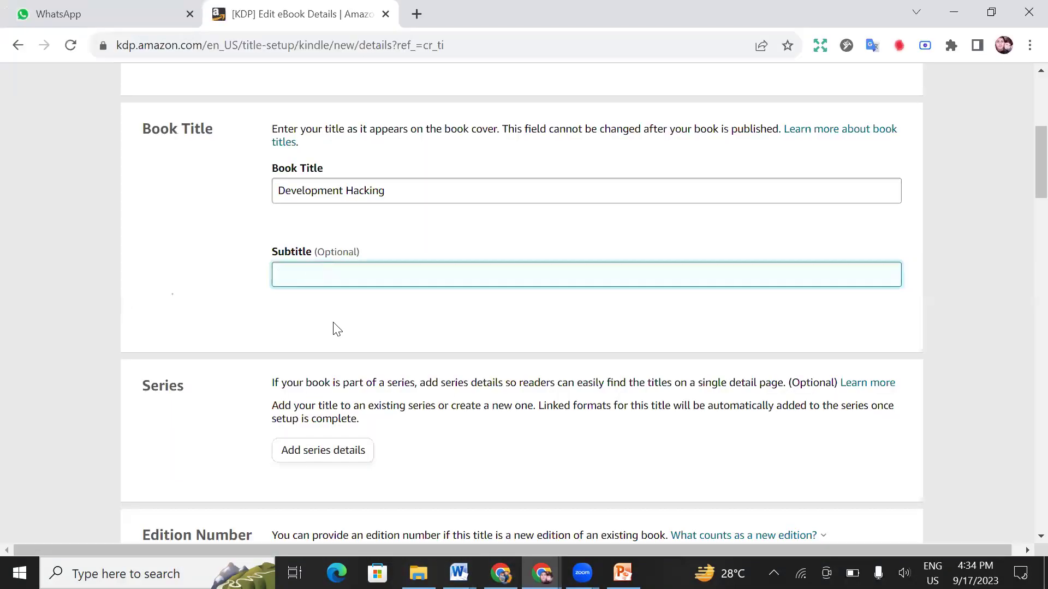
Step: Close the Word document Document1, headed "Amazon Kdp Ads Run", without saving its changes
{"action": "left_click", "coordinate": [460, 571]}
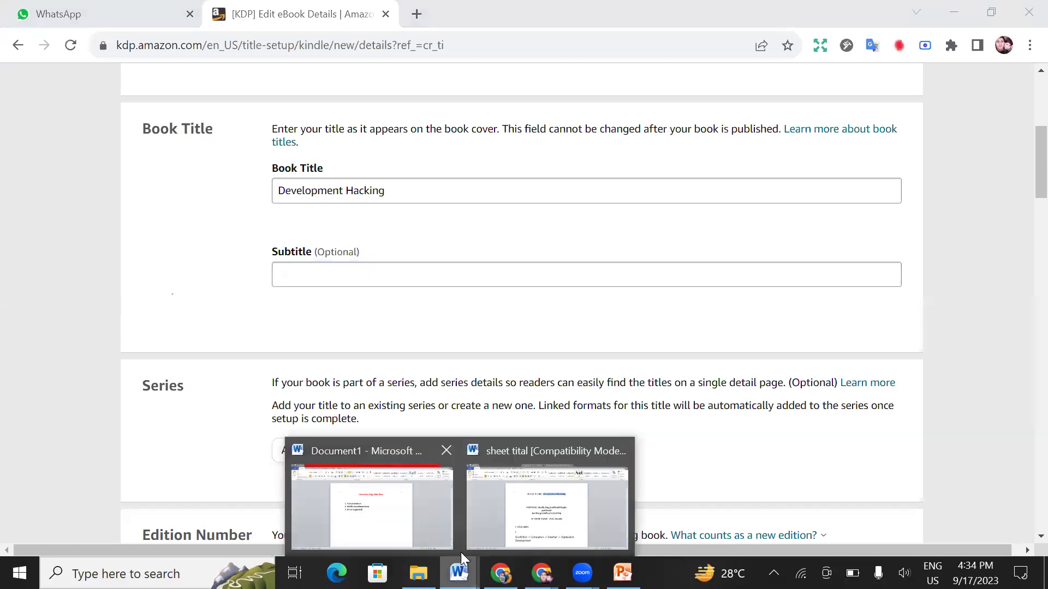
{"action": "left_click", "coordinate": [446, 441]}
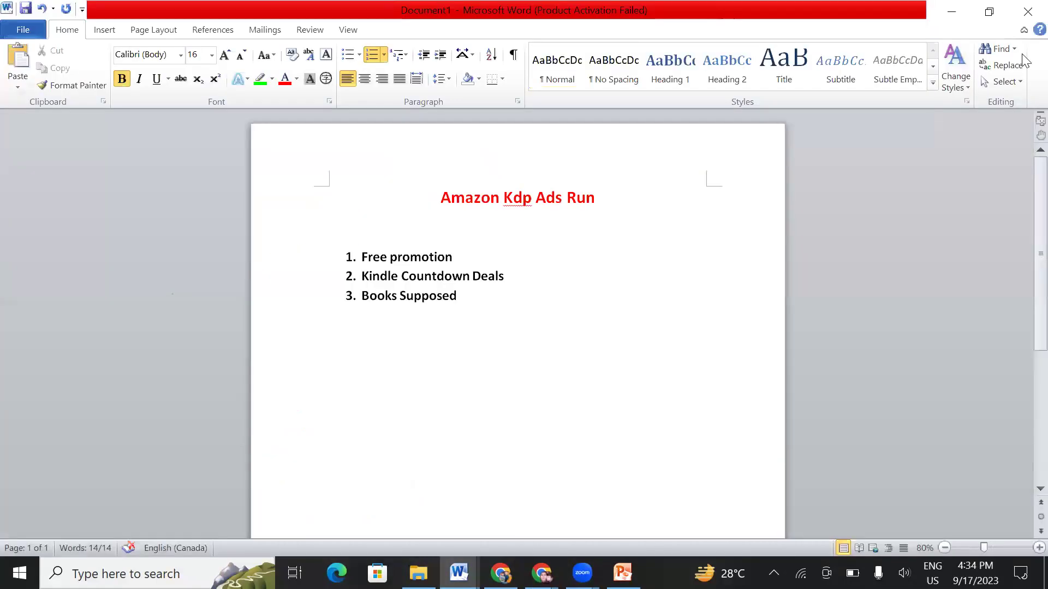
{"action": "left_click", "coordinate": [1026, 12]}
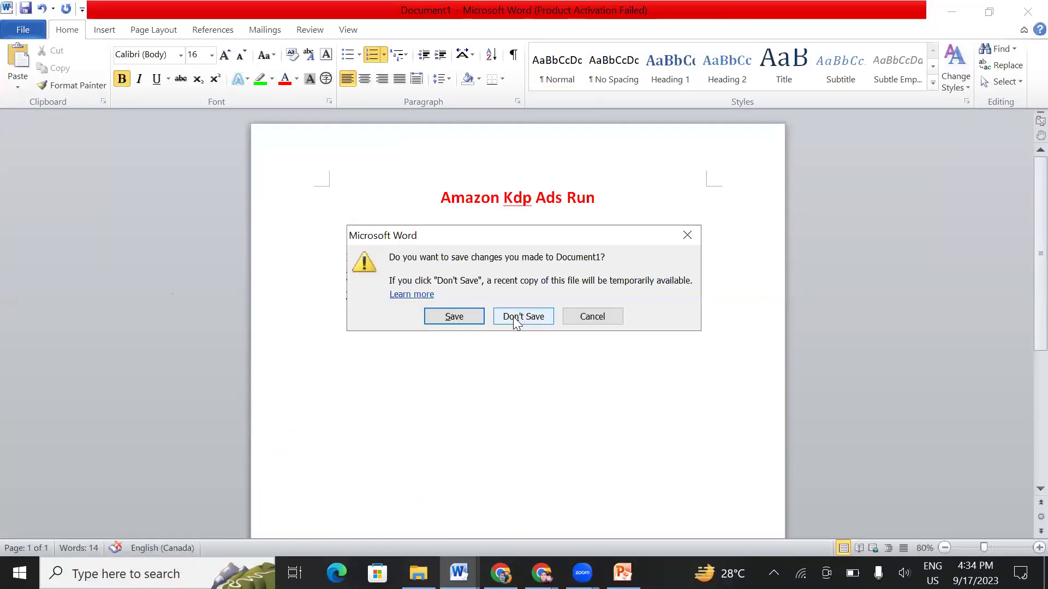
{"action": "left_click", "coordinate": [523, 316]}
Step: Copy the full subtitle, from the colon through "for the growth of a startup", in the Word document "sheet tital"
{"action": "key", "text": "alt+Tab"}
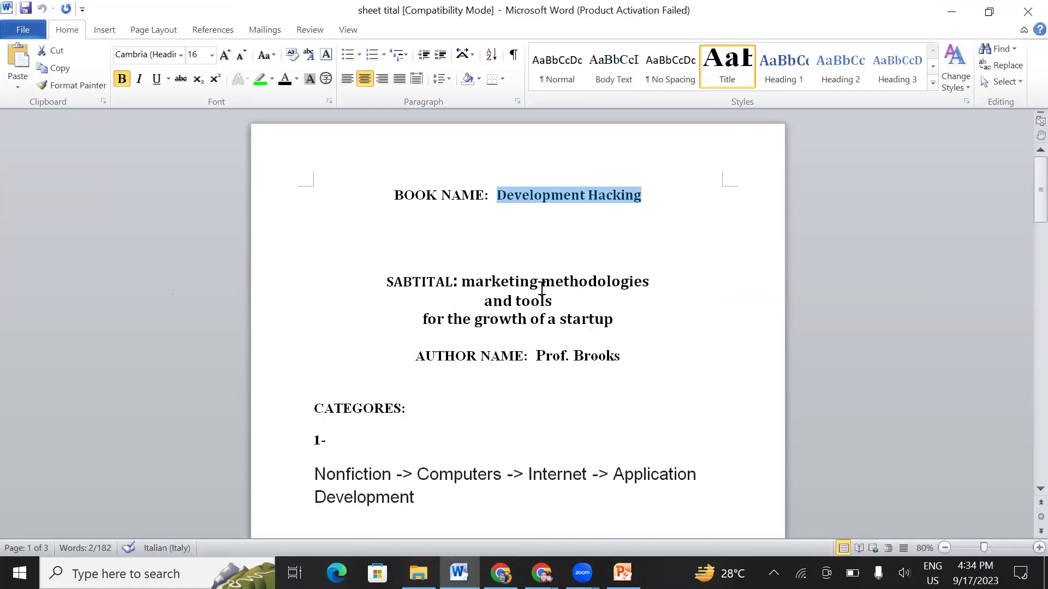
{"action": "left_click", "coordinate": [459, 281]}
{"action": "left_click", "coordinate": [550, 319], "text": "shift"}
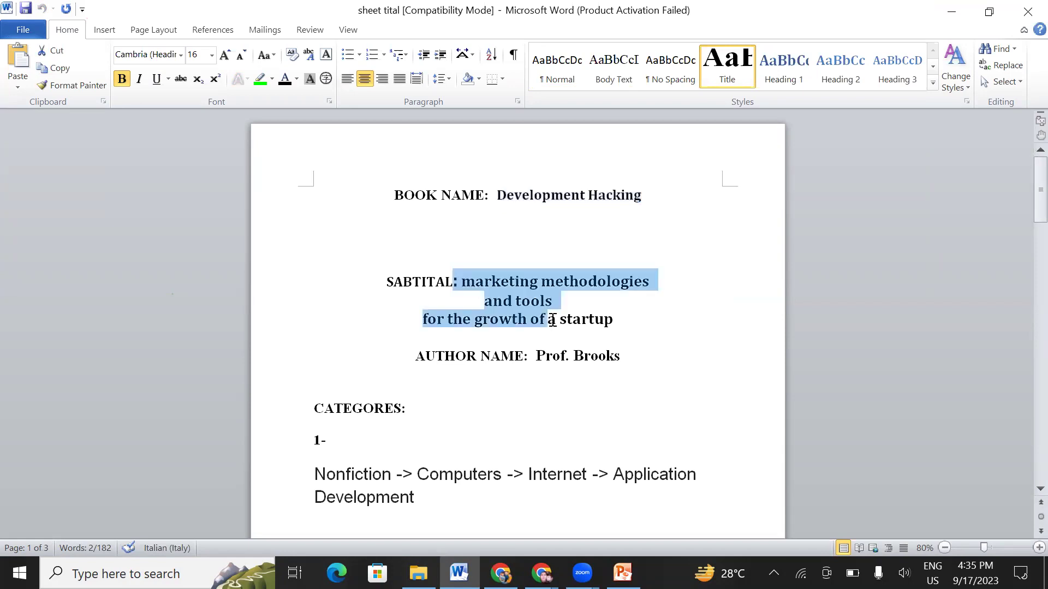
{"action": "left_click", "coordinate": [607, 326], "text": "shift"}
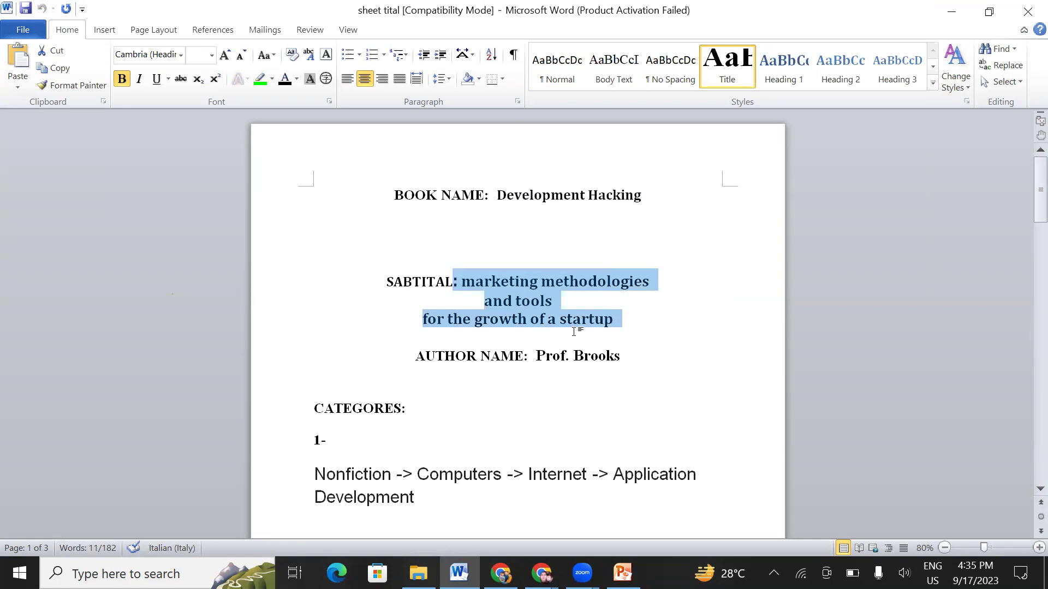
{"action": "right_click", "coordinate": [522, 274]}
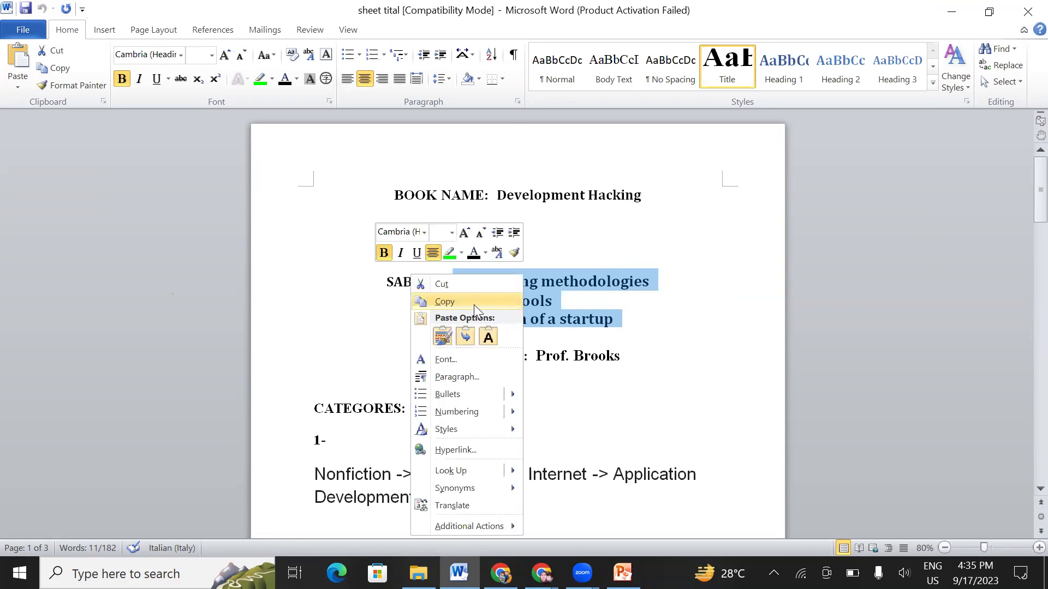
{"action": "key", "text": "Escape"}
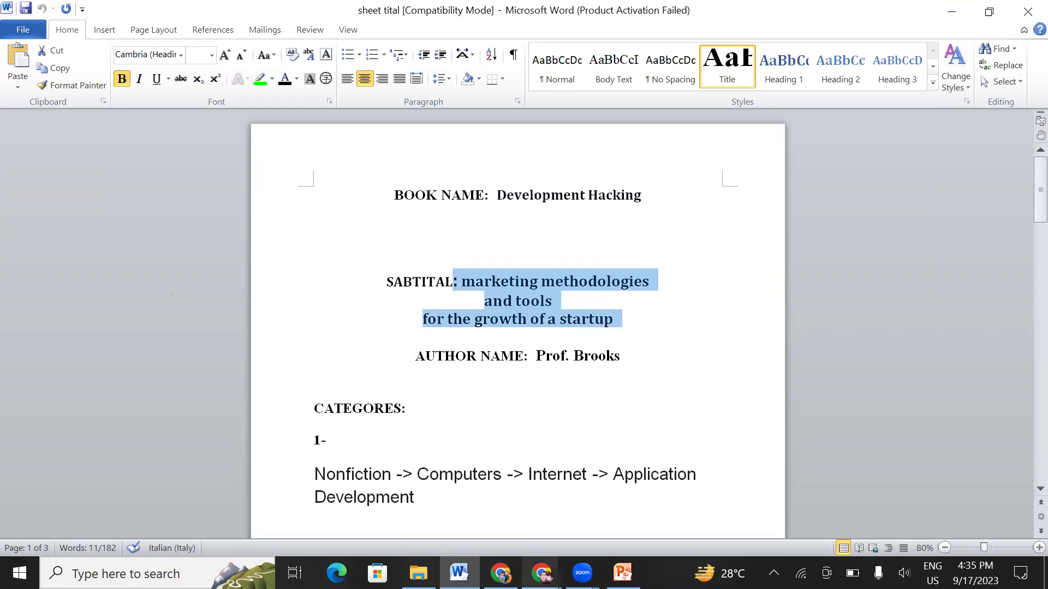
Step: Switch to the KDP eBook details form in Chrome and paste the copied subtitle into the Subtitle field
{"action": "mouse_move", "coordinate": [540, 573]}
{"action": "left_click", "coordinate": [459, 431]}
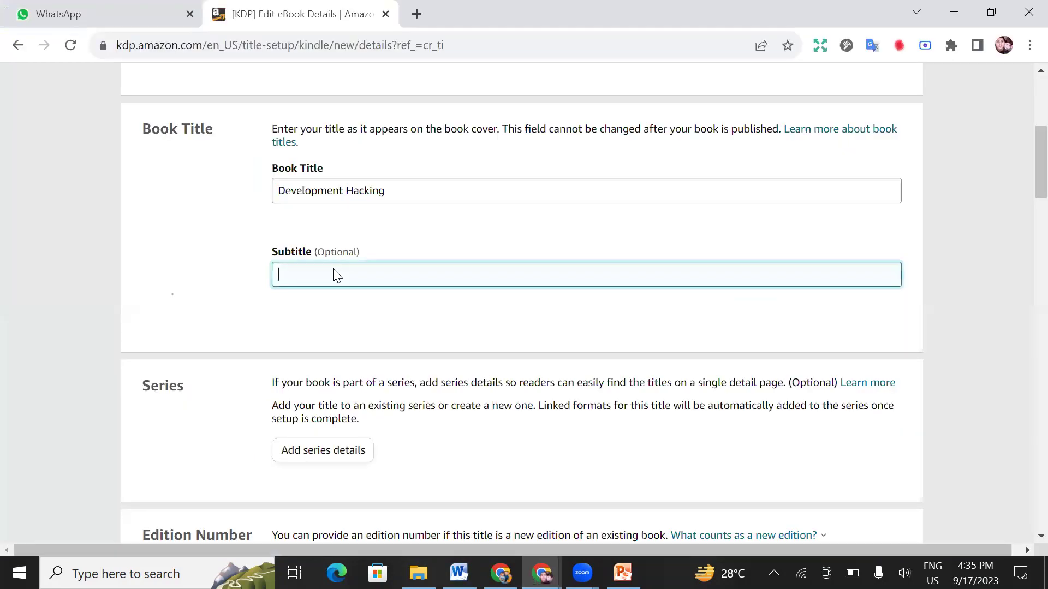
{"action": "right_click", "coordinate": [323, 267]}
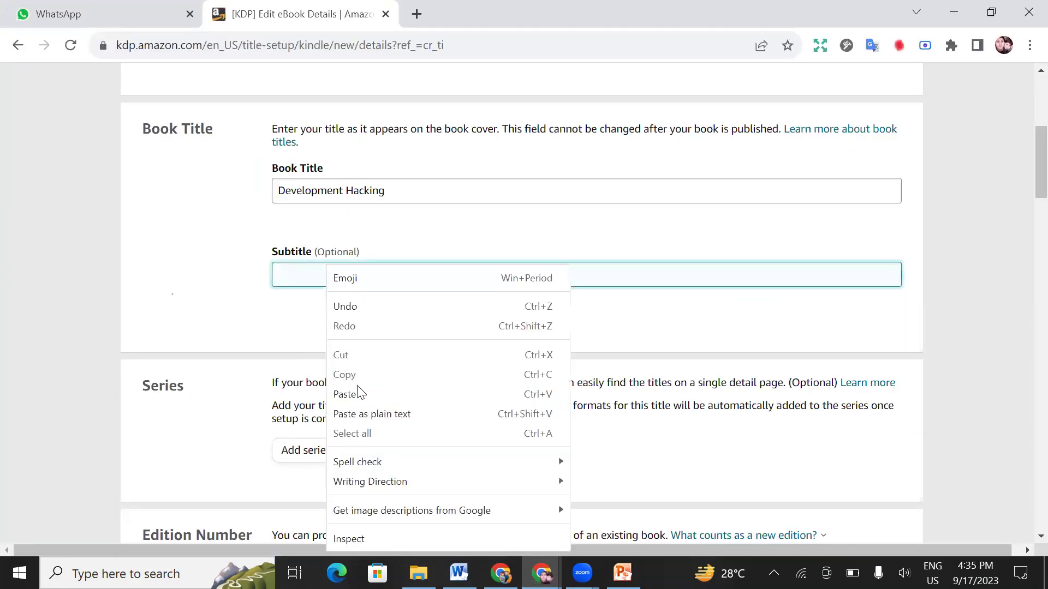
{"action": "left_click", "coordinate": [357, 389]}
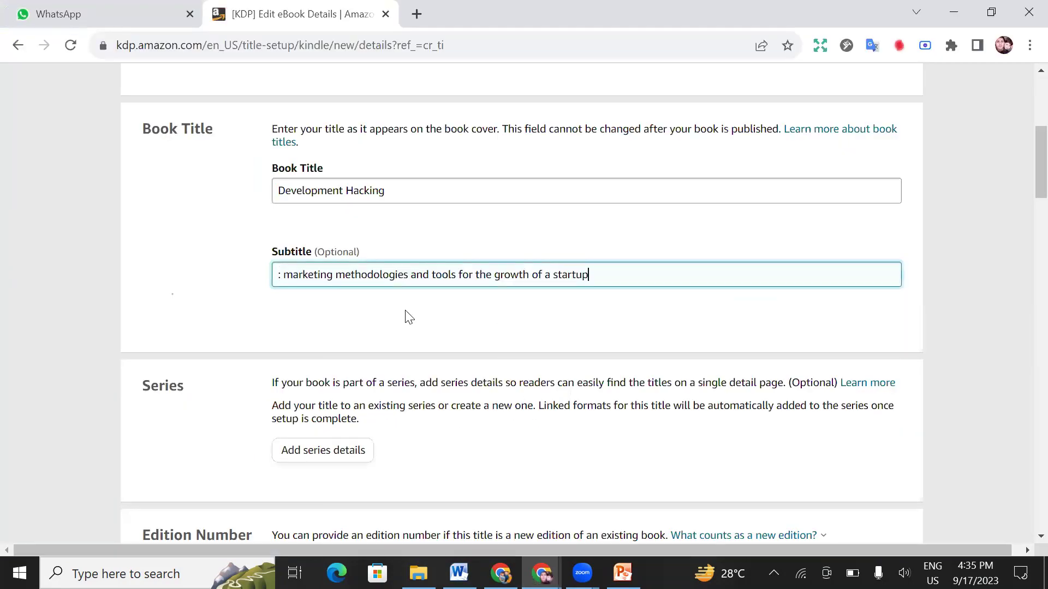
Step: Remove the leading colon and space from the subtitle and capitalize its first word to "Marketing"
{"action": "left_click", "coordinate": [286, 275]}
{"action": "key", "text": "BackSpace"}
{"action": "key", "text": "BackSpace"}
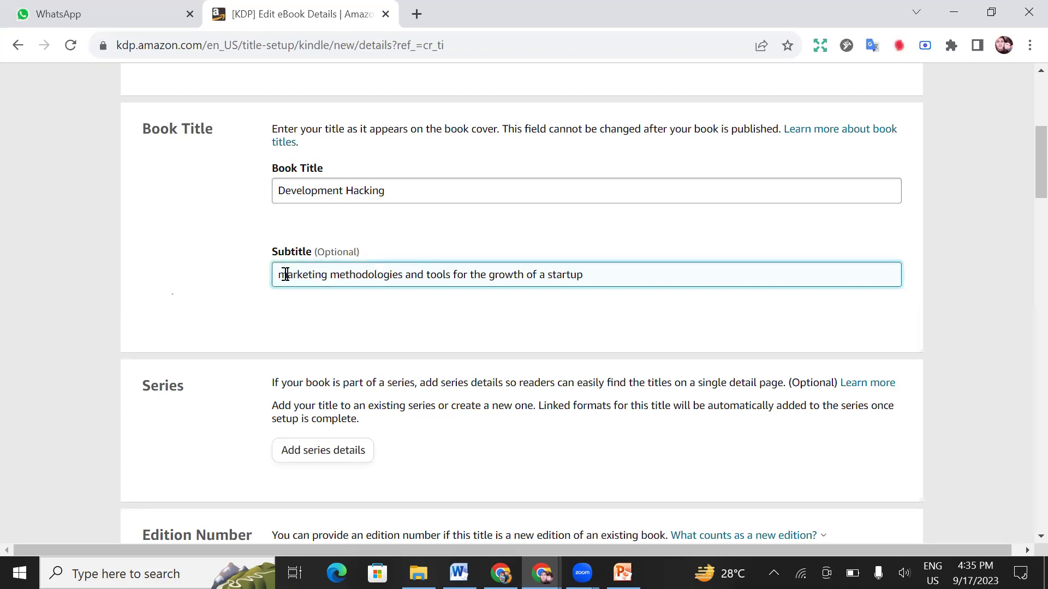
{"action": "key", "text": "Delete"}
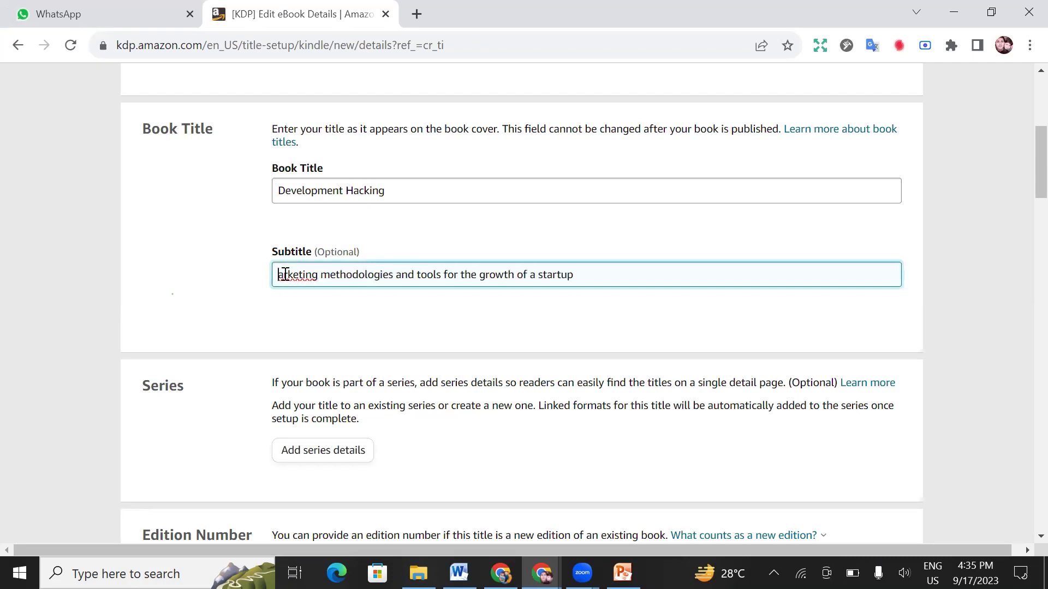
{"action": "type", "text": "M"}
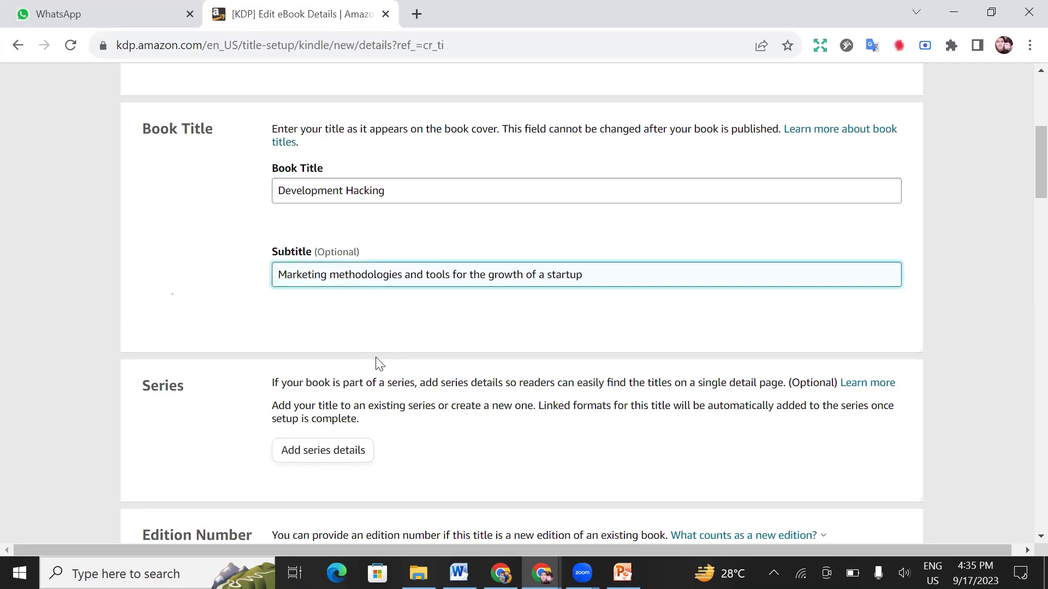
Step: Review the Series, Edition Number and Author sections of the eBook details form
{"action": "scroll", "coordinate": [185, 243], "scroll_direction": "down", "scroll_amount": 3}
{"action": "left_click_drag", "start_coordinate": [188, 228], "coordinate": [138, 228]}
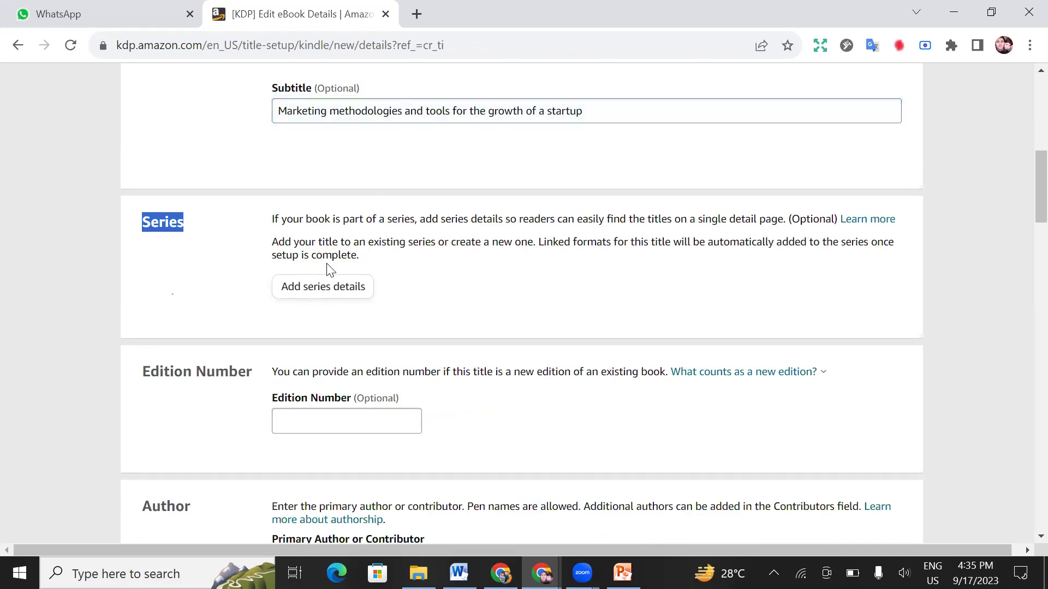
{"action": "scroll", "coordinate": [339, 267], "scroll_direction": "down", "scroll_amount": 3}
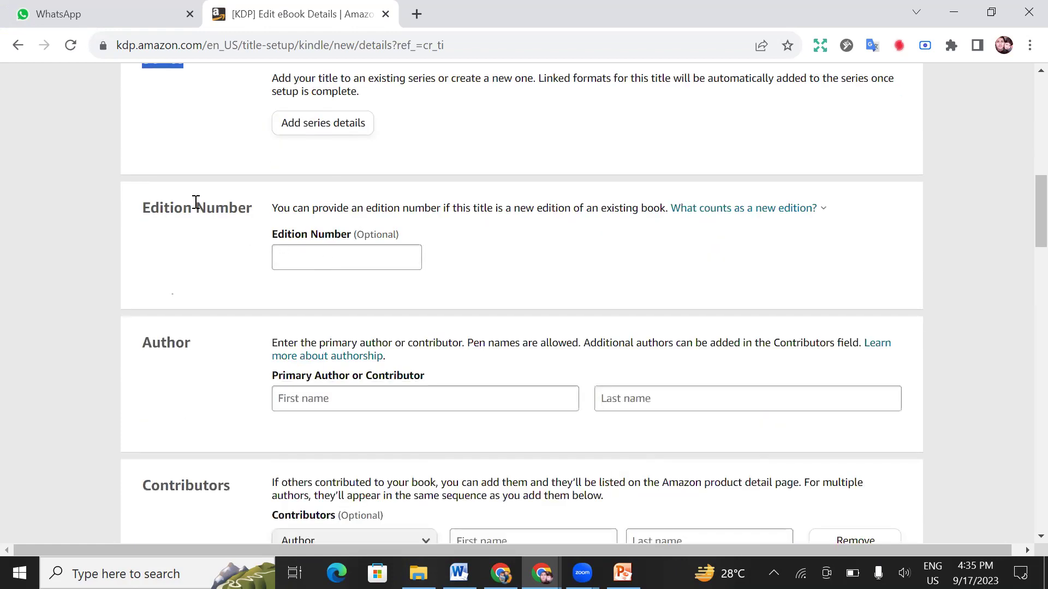
{"action": "left_click_drag", "start_coordinate": [159, 207], "coordinate": [252, 208]}
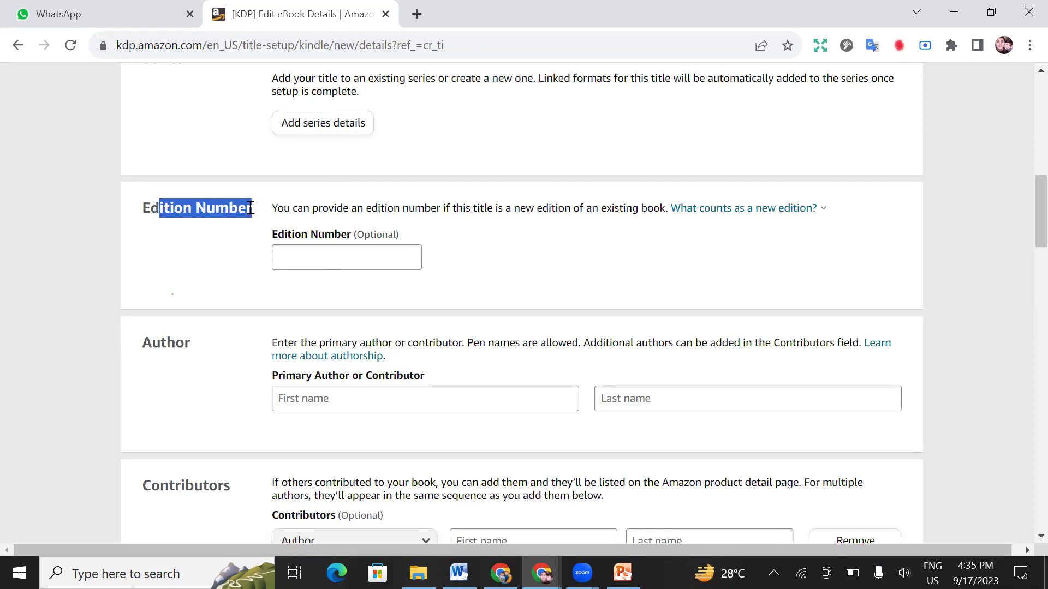
{"action": "scroll", "coordinate": [311, 252], "scroll_direction": "down", "scroll_amount": 2}
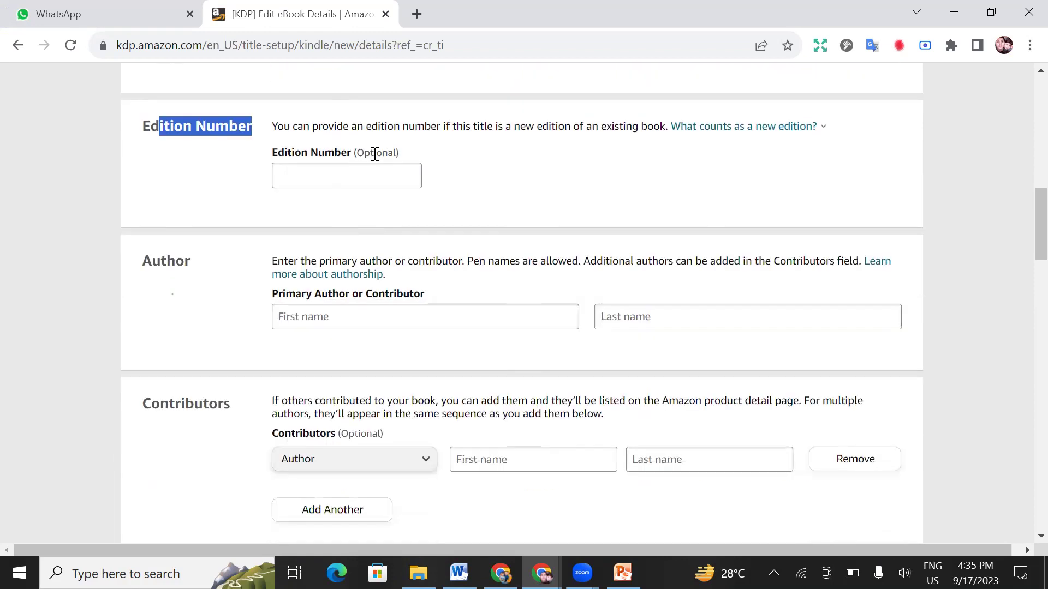
{"action": "left_click_drag", "start_coordinate": [382, 152], "coordinate": [364, 154]}
{"action": "scroll", "coordinate": [197, 230], "scroll_direction": "down", "scroll_amount": 2}
{"action": "left_click_drag", "start_coordinate": [185, 184], "coordinate": [153, 181]}
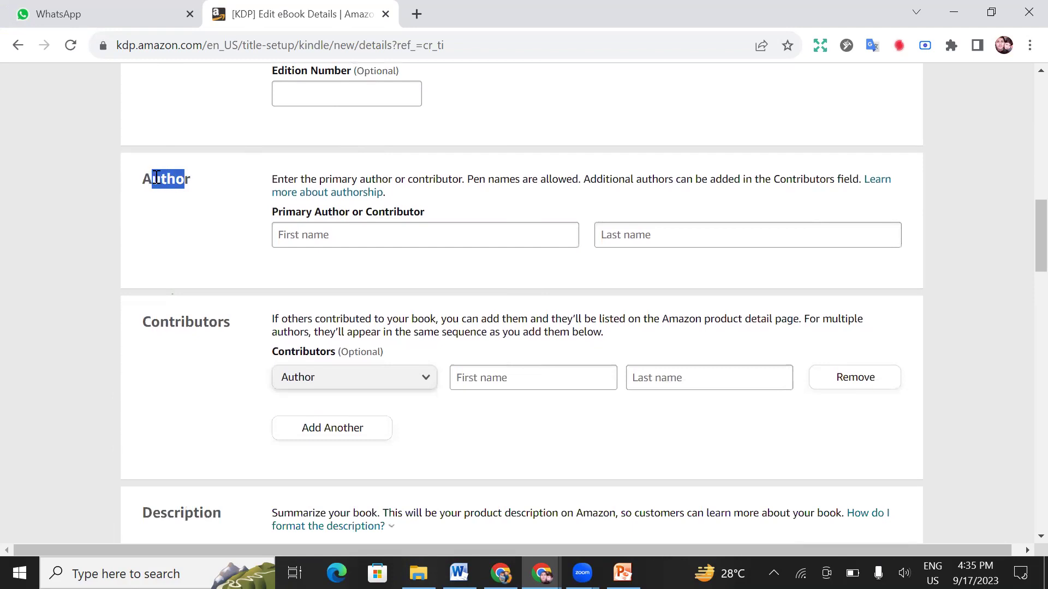
Step: Switch to the Word document "sheet tital" and copy the author's name from the AUTHOR NAME line
{"action": "left_click", "coordinate": [344, 234]}
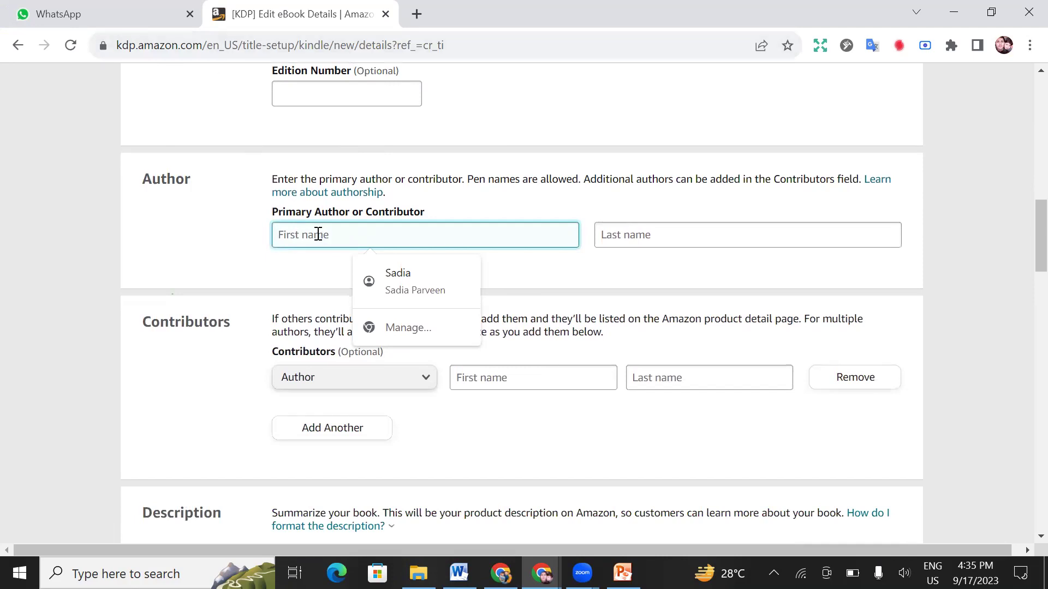
{"action": "left_click", "coordinate": [458, 573]}
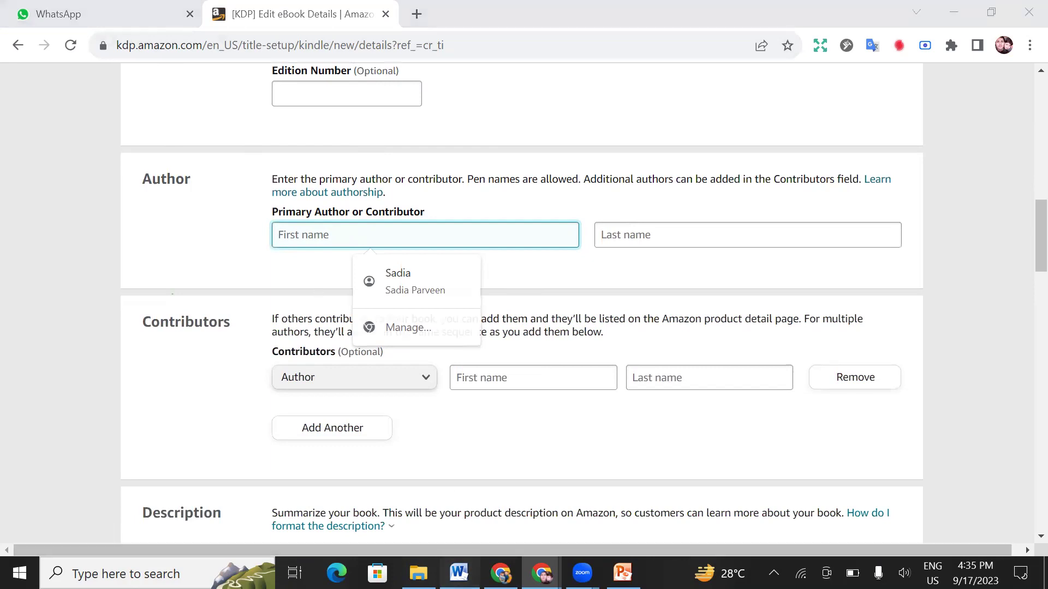
{"action": "left_click", "coordinate": [486, 381]}
{"action": "left_click", "coordinate": [627, 358]}
{"action": "left_click_drag", "start_coordinate": [607, 358], "coordinate": [547, 355]}
{"action": "key", "text": "ctrl+c"}
{"action": "right_click", "coordinate": [547, 353]}
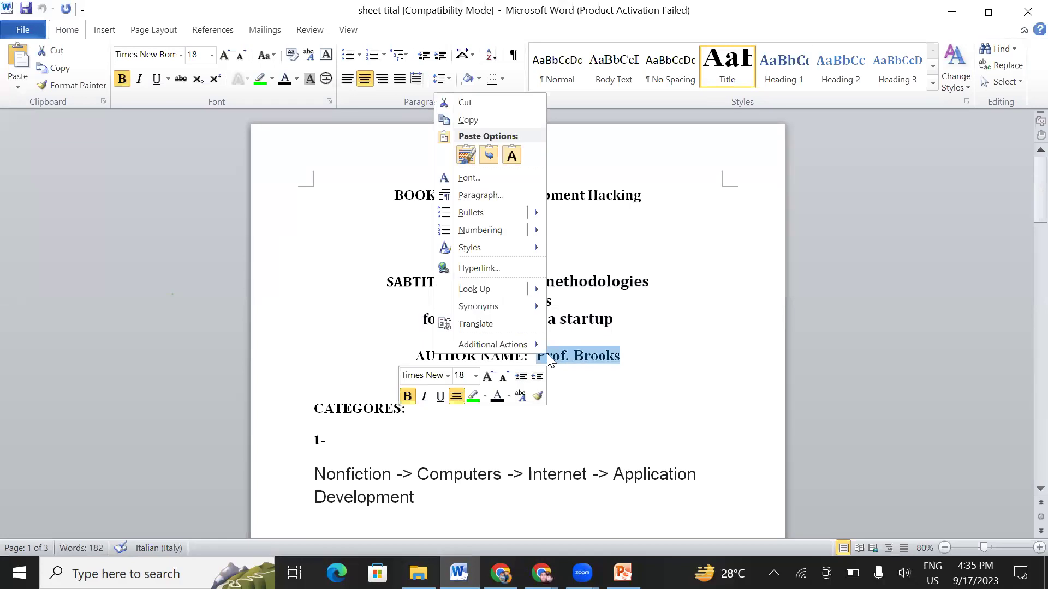
{"action": "left_click", "coordinate": [468, 119]}
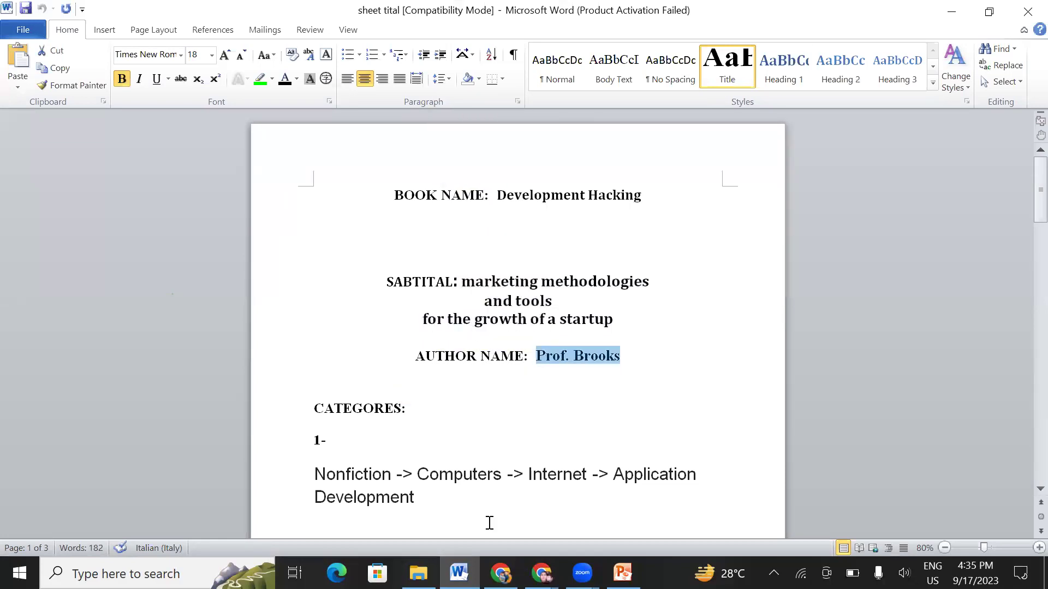
Step: Return to the KDP form in Chrome and paste the author's full name into the primary author's First name field
{"action": "left_click", "coordinate": [542, 573]}
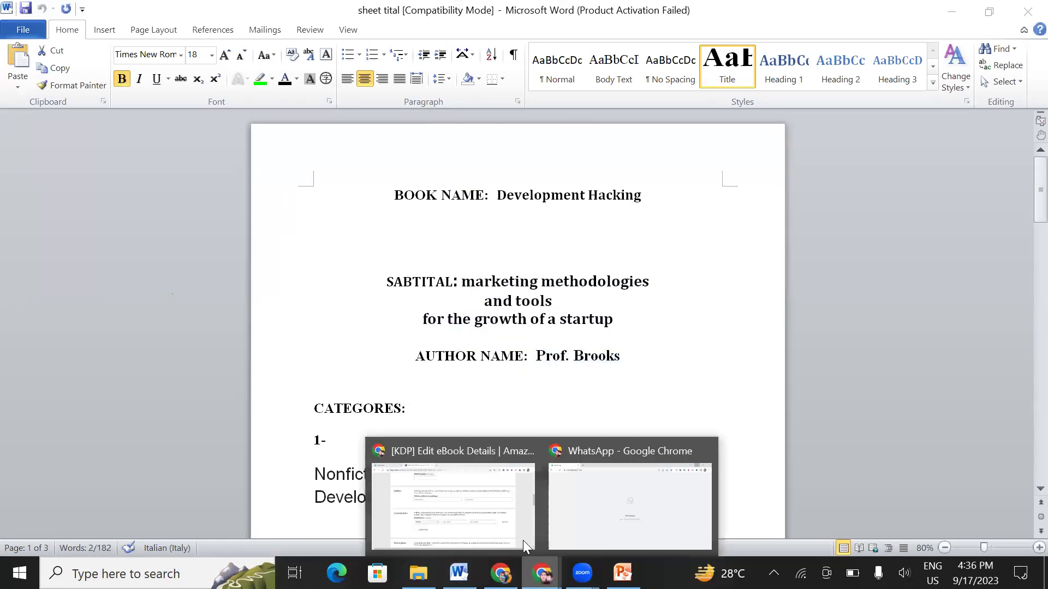
{"action": "left_click", "coordinate": [465, 484]}
{"action": "left_click", "coordinate": [362, 233]}
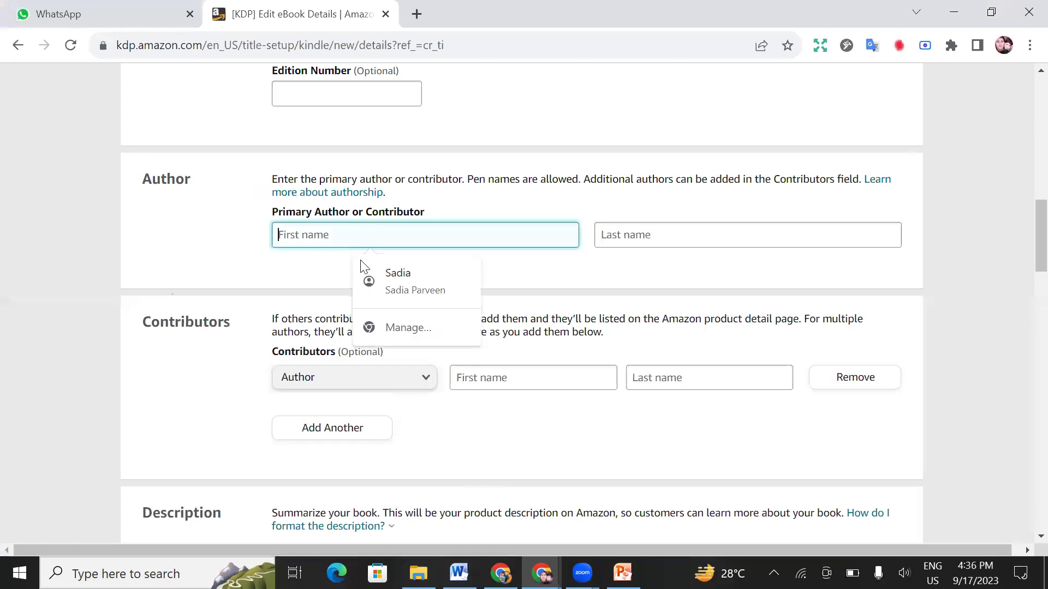
{"action": "right_click", "coordinate": [354, 233]}
{"action": "left_click", "coordinate": [382, 359]}
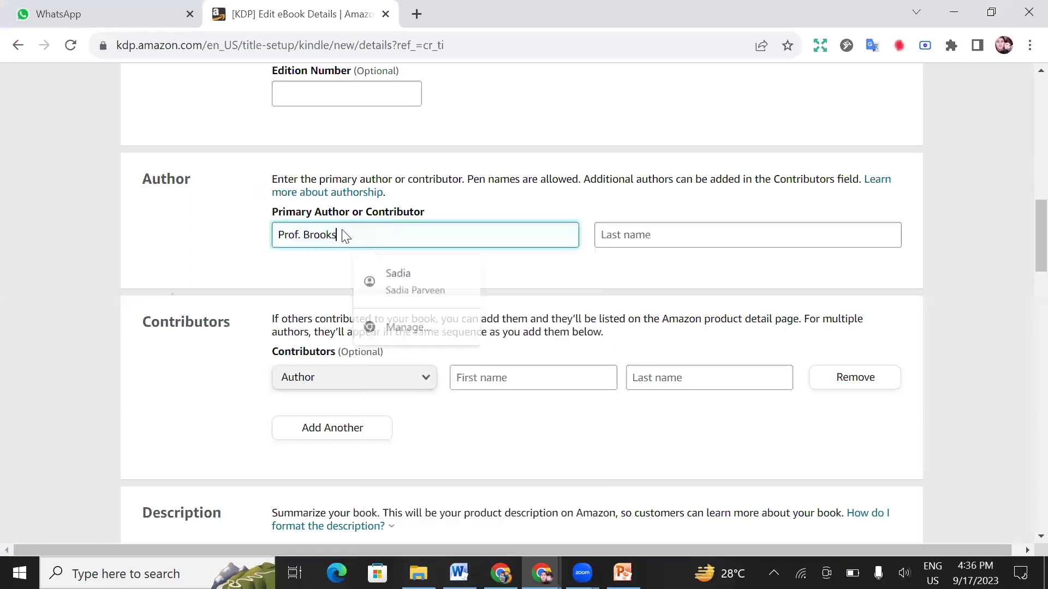
Step: Move the primary author's surname into the Last name field, keeping only the title "Prof." in the First name field
{"action": "double_click", "coordinate": [306, 232]}
{"action": "left_click_drag", "start_coordinate": [307, 233], "coordinate": [616, 241]}
{"action": "left_click", "coordinate": [295, 233]}
{"action": "key", "text": "shift+End"}
{"action": "key", "text": "ctrl+a"}
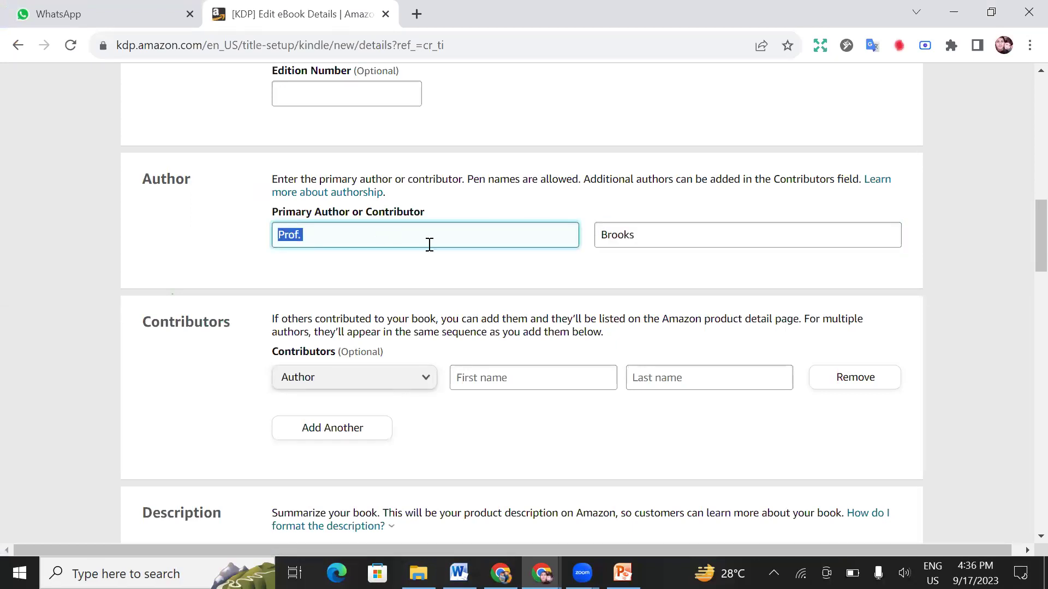
Step: Examine the optional Contributors section with its name fields, and the Description editor of the eBook details form
{"action": "scroll", "coordinate": [200, 153], "scroll_direction": "down", "scroll_amount": 3}
{"action": "left_click", "coordinate": [173, 159]}
{"action": "mouse_move", "coordinate": [173, 159]}
{"action": "left_mouse_down"}
{"action": "mouse_move", "coordinate": [223, 159]}
{"action": "mouse_move", "coordinate": [160, 159]}
{"action": "left_mouse_up"}
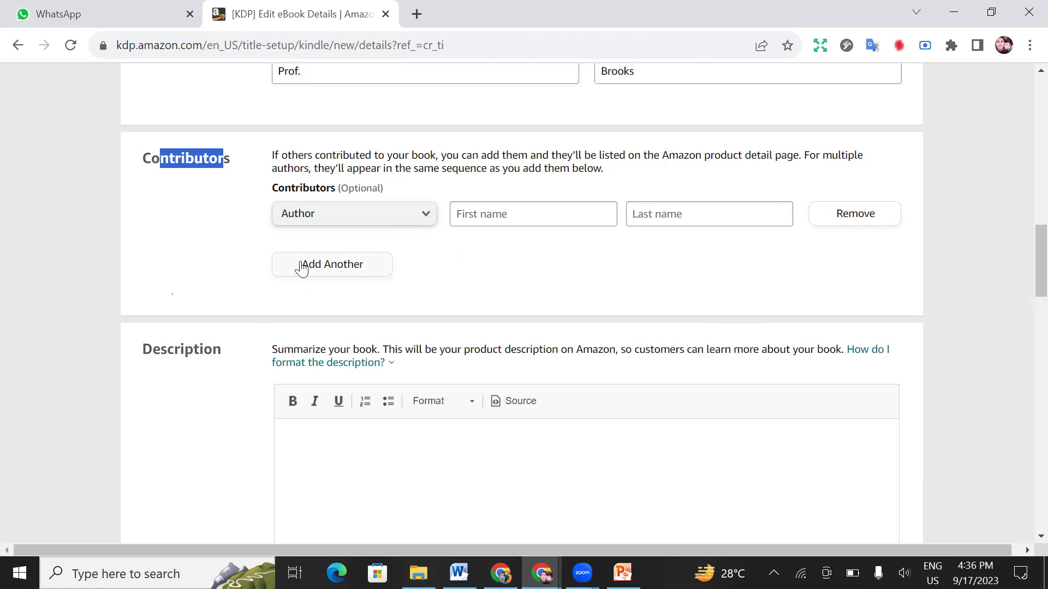
{"action": "left_click", "coordinate": [465, 214]}
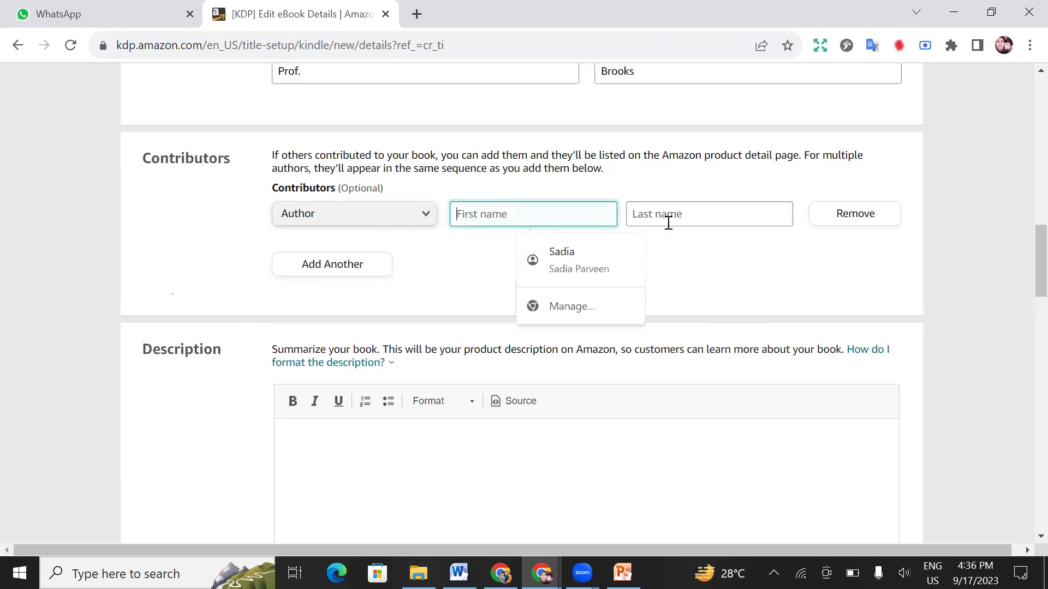
{"action": "left_click", "coordinate": [684, 214]}
{"action": "left_click", "coordinate": [497, 219]}
{"action": "key", "text": "Down"}
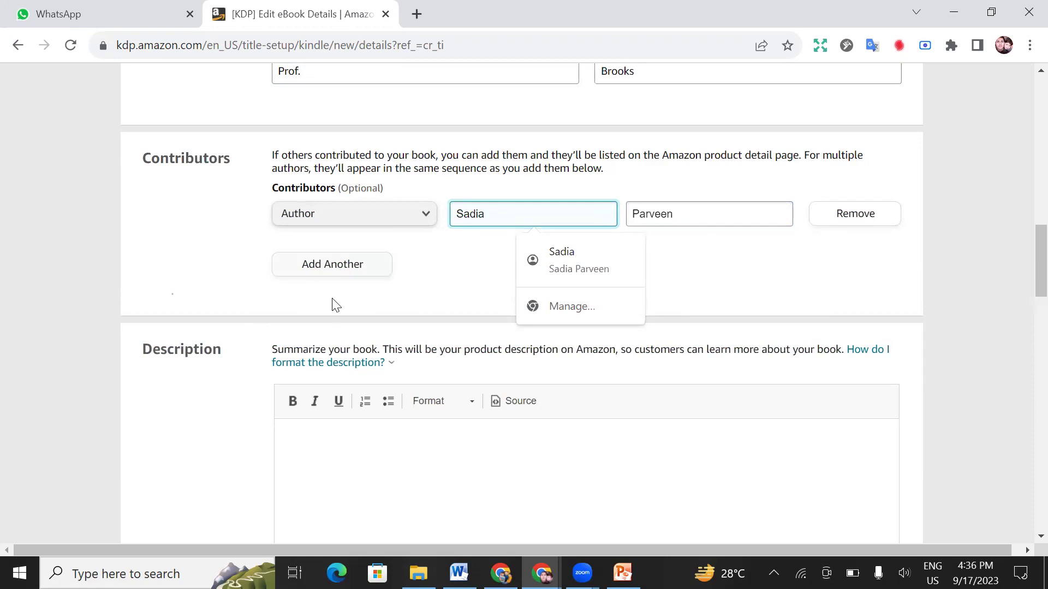
{"action": "scroll", "coordinate": [329, 303], "scroll_direction": "down", "scroll_amount": 3}
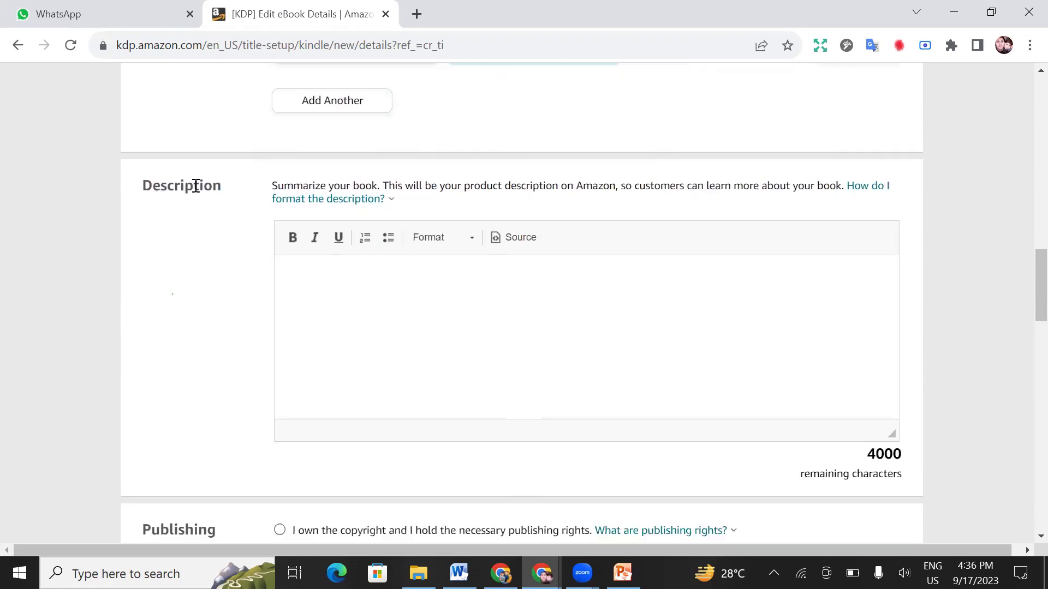
{"action": "left_click_drag", "start_coordinate": [146, 186], "coordinate": [193, 186]}
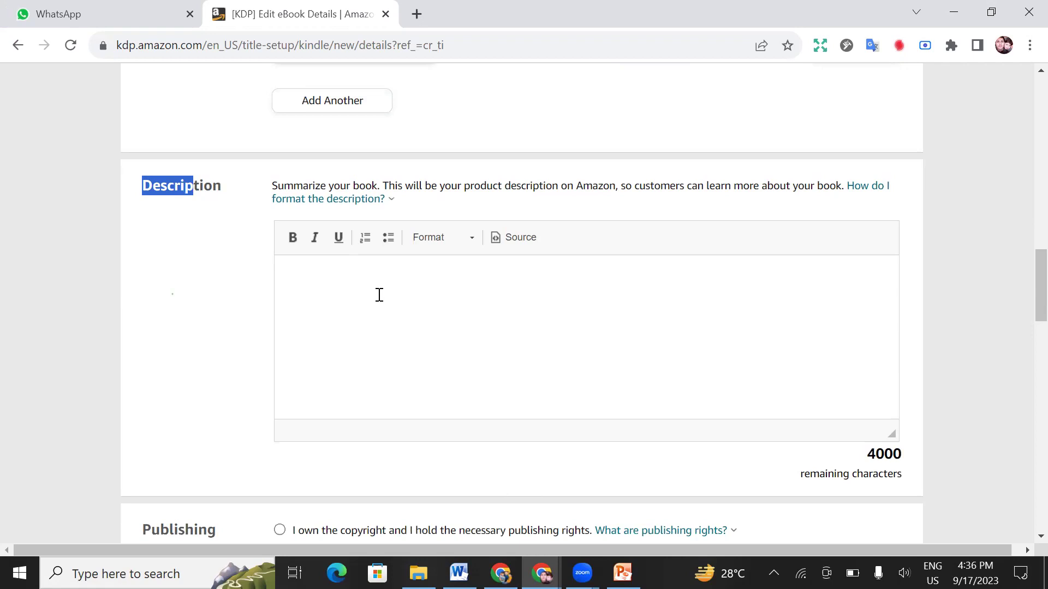
{"action": "left_click", "coordinate": [314, 277]}
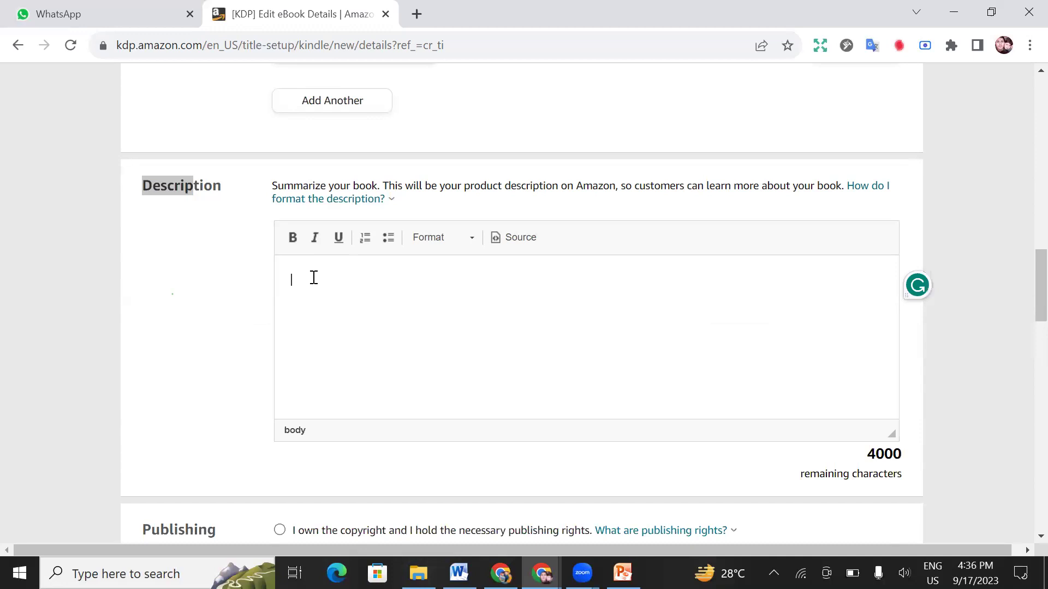
{"action": "scroll", "coordinate": [345, 302], "scroll_direction": "up", "scroll_amount": 8}
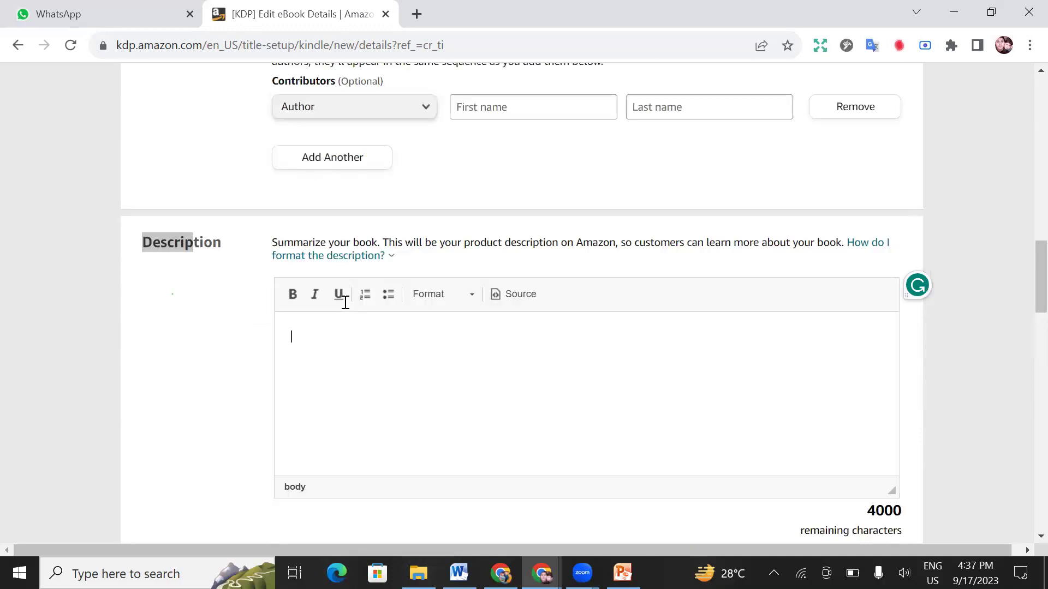
{"action": "scroll", "coordinate": [345, 302], "scroll_direction": "down", "scroll_amount": 8}
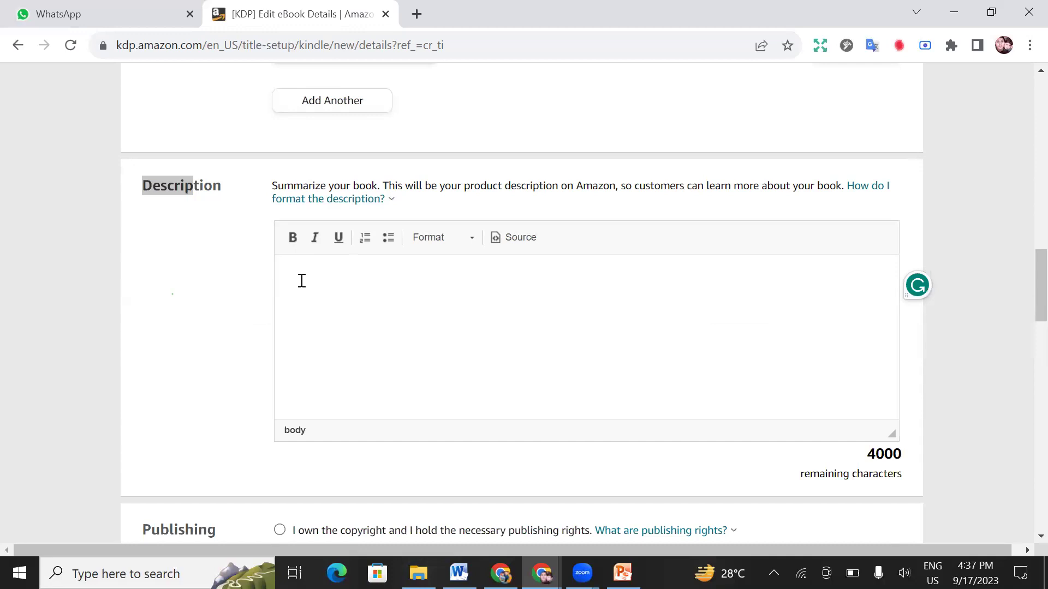
Step: Switch to the Word document "sheet tital" and copy both paragraphs under the DISCRIPTION heading
{"action": "left_click", "coordinate": [458, 573]}
{"action": "scroll", "coordinate": [423, 460], "scroll_direction": "down", "scroll_amount": 10}
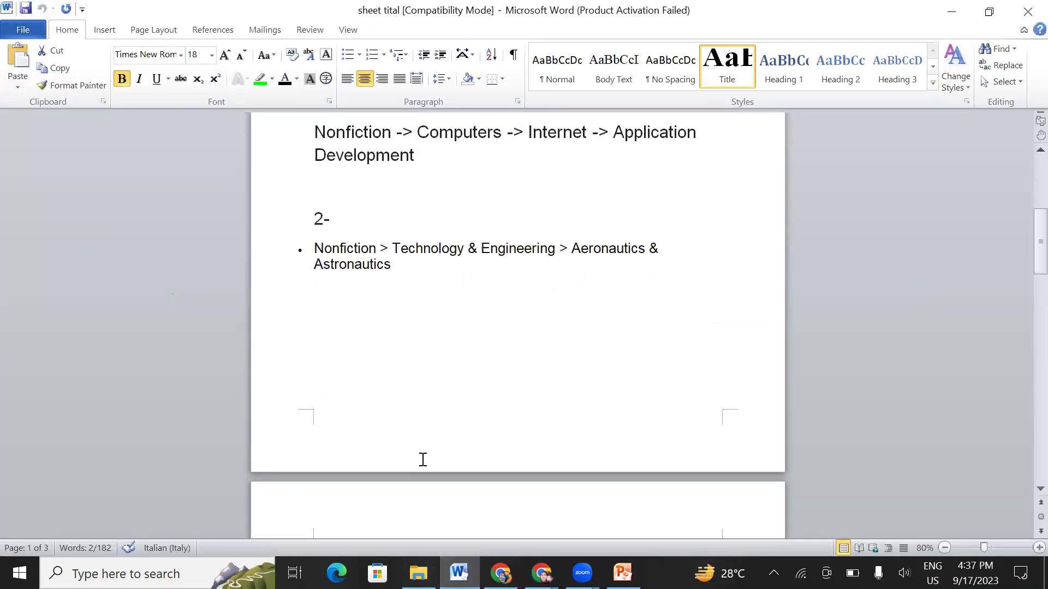
{"action": "scroll", "coordinate": [423, 460], "scroll_direction": "down", "scroll_amount": 12}
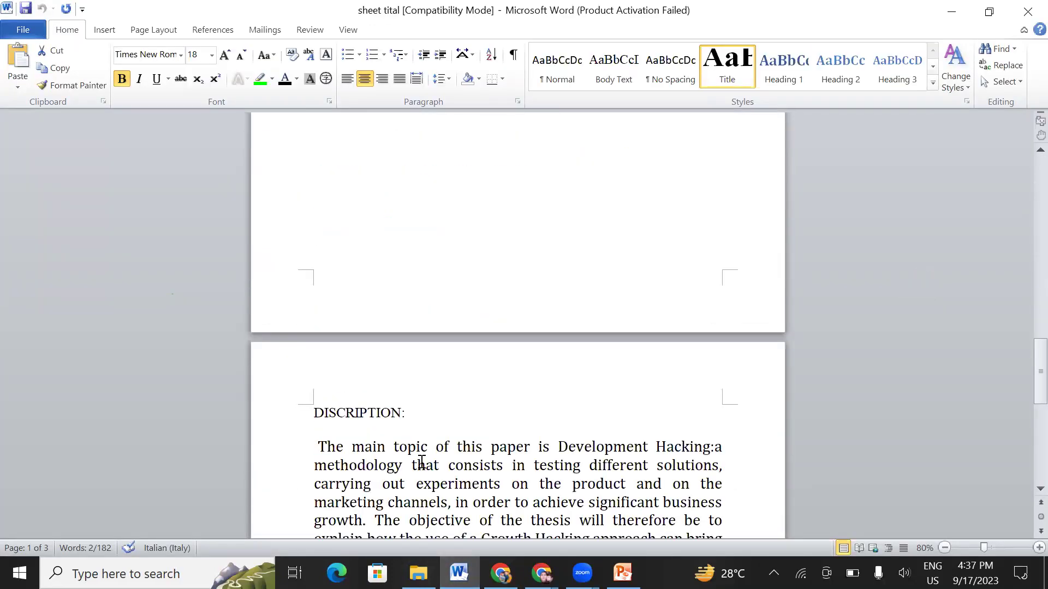
{"action": "scroll", "coordinate": [422, 464], "scroll_direction": "down", "scroll_amount": 2}
{"action": "left_click", "coordinate": [314, 169]}
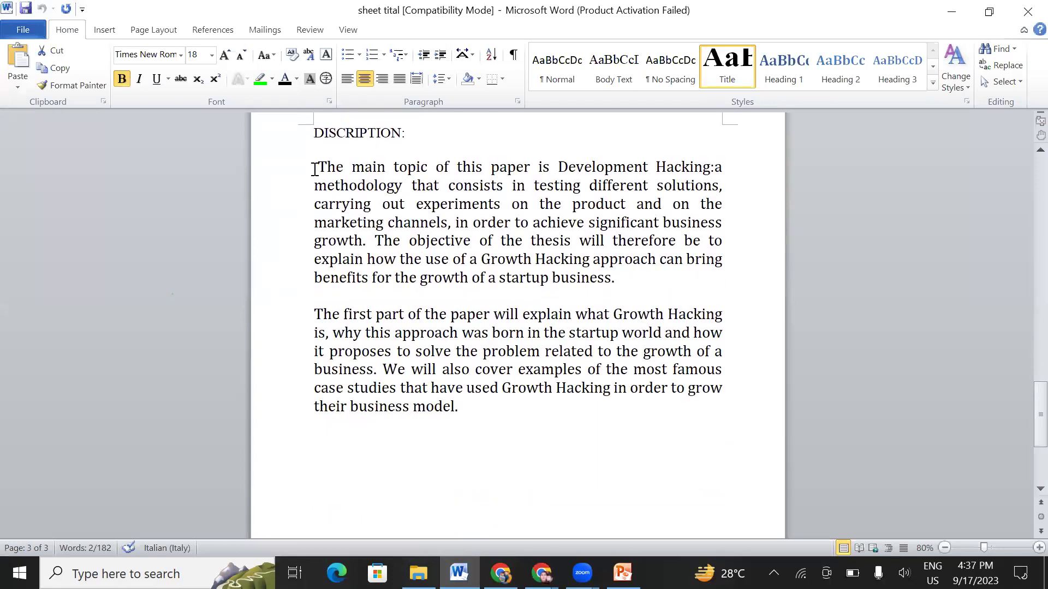
{"action": "left_click_drag", "start_coordinate": [315, 169], "coordinate": [463, 405]}
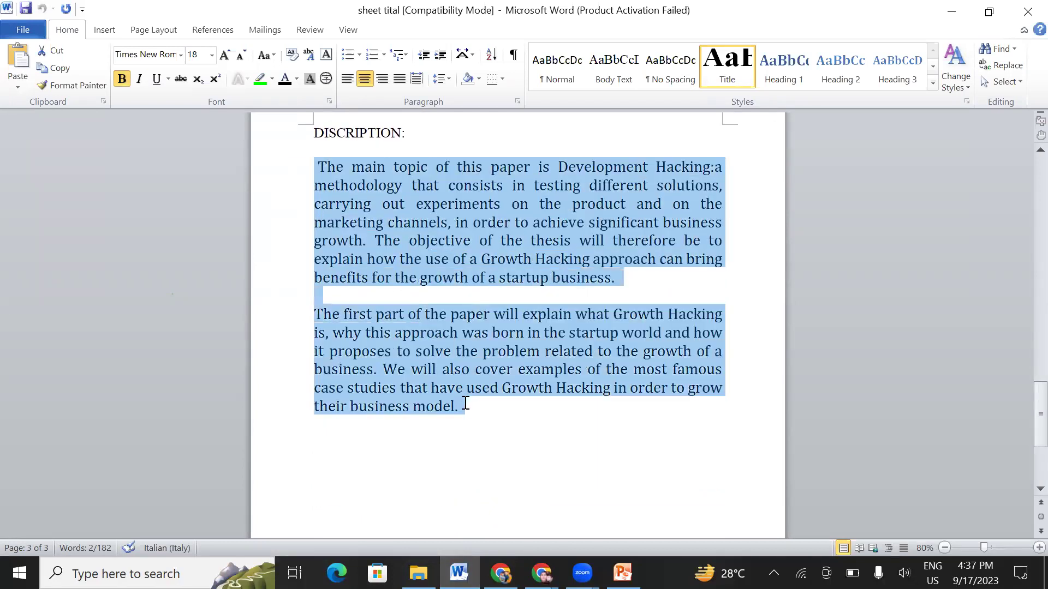
{"action": "right_click", "coordinate": [479, 240]}
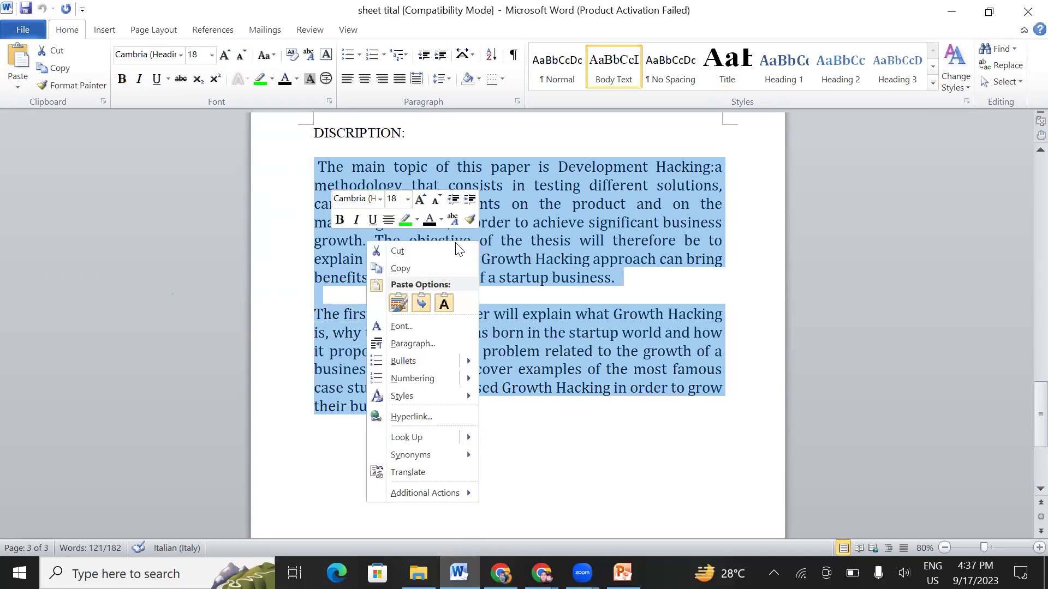
{"action": "left_click", "coordinate": [425, 269]}
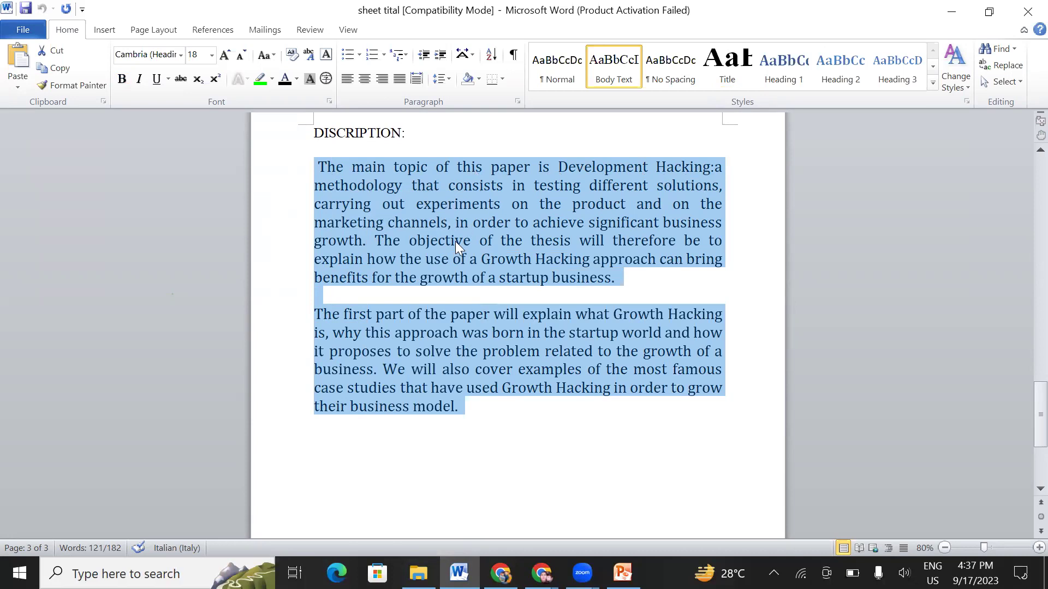
{"action": "right_click", "coordinate": [435, 265]}
{"action": "left_click", "coordinate": [370, 288]}
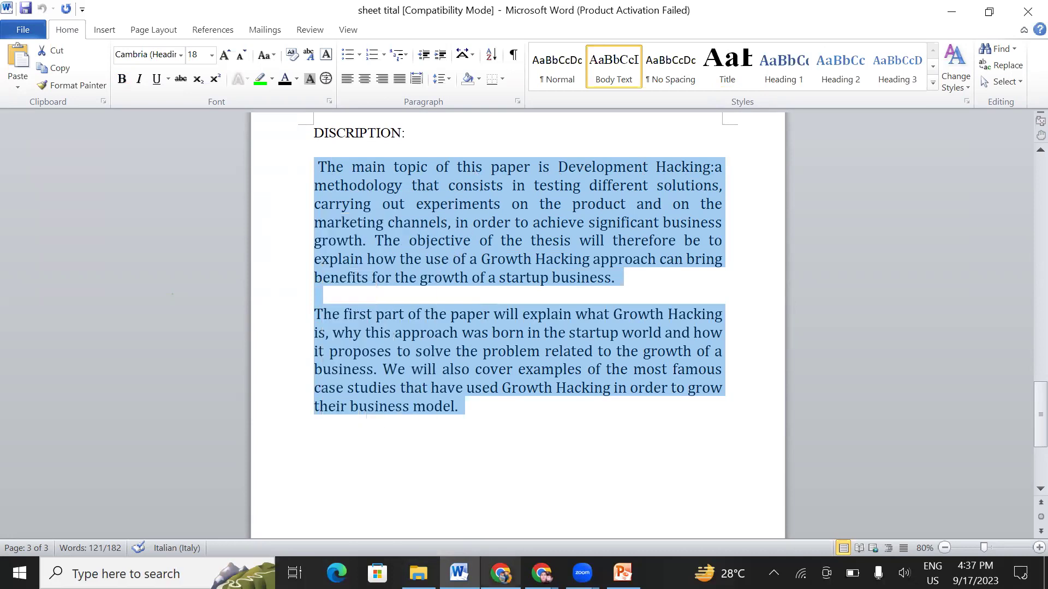
Step: Return to the KDP form in Chrome and paste the copied text into the book's Description
{"action": "left_click", "coordinate": [542, 573]}
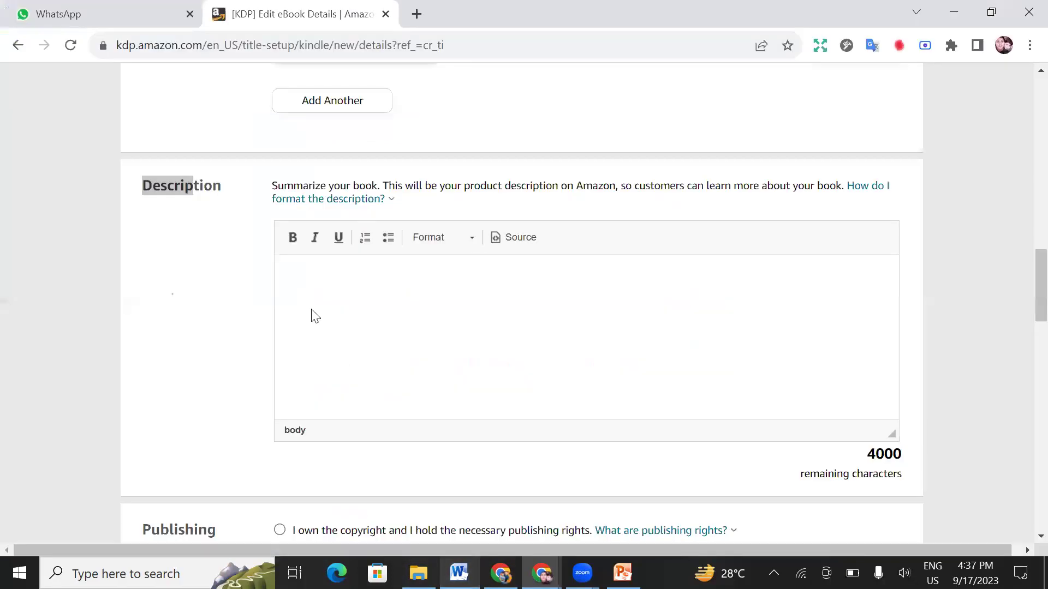
{"action": "right_click", "coordinate": [293, 277]}
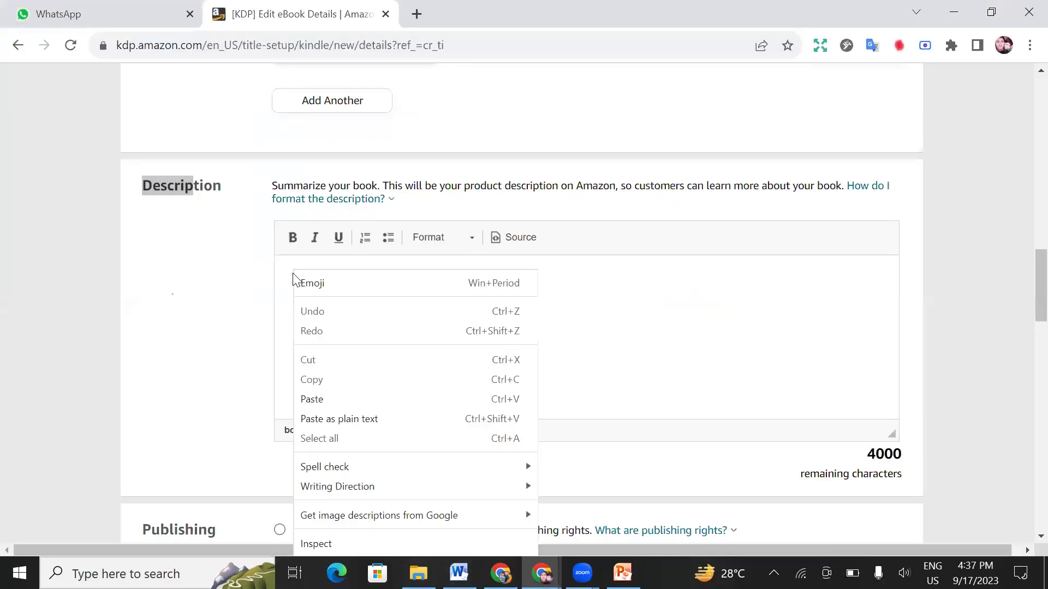
{"action": "left_click", "coordinate": [318, 398]}
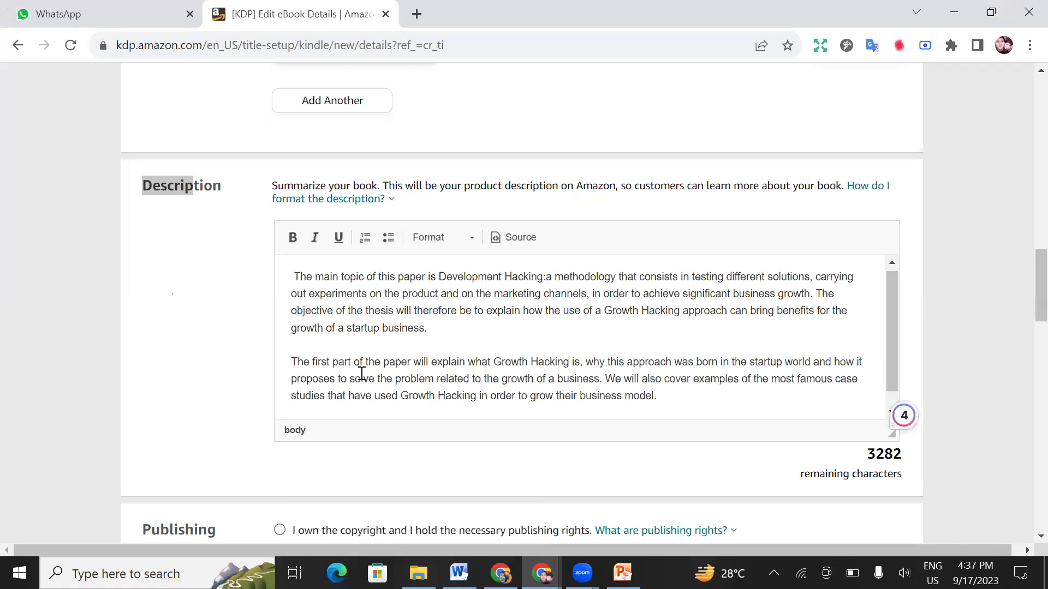
Step: Set Publishing Rights to "I own the copyright and I hold the necessary publishing rights."
{"action": "scroll", "coordinate": [333, 428], "scroll_direction": "down", "scroll_amount": 2}
{"action": "scroll", "coordinate": [306, 428], "scroll_direction": "down", "scroll_amount": 3}
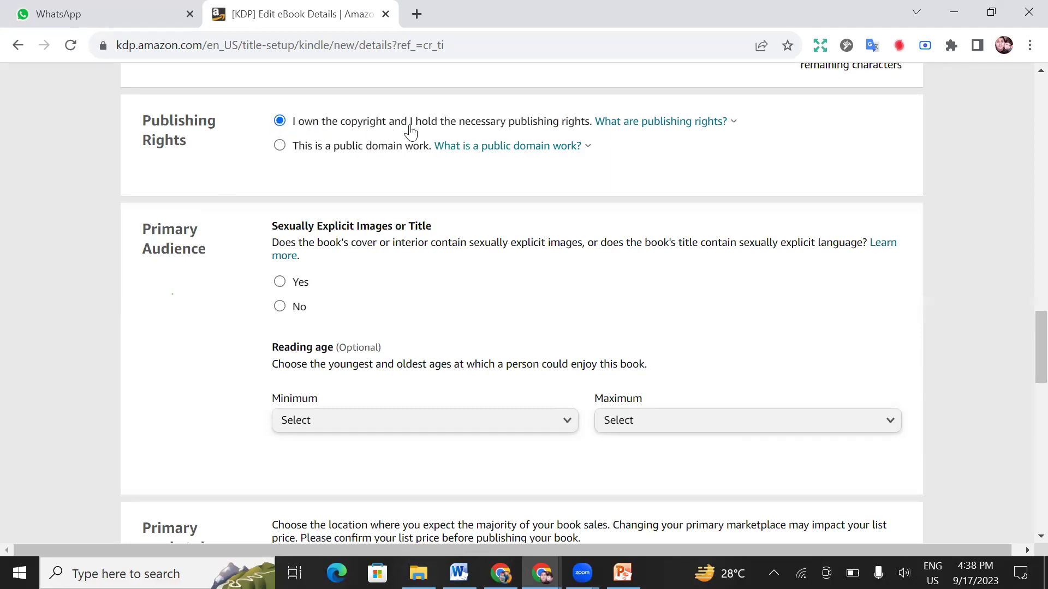
{"action": "left_click_drag", "start_coordinate": [143, 141], "coordinate": [181, 143]}
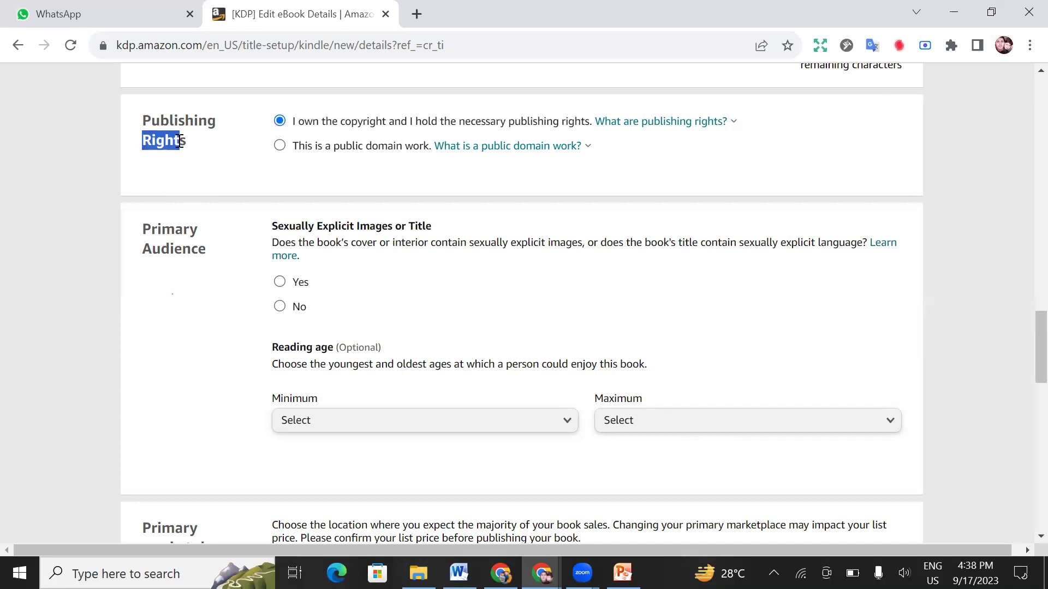
{"action": "left_click", "coordinate": [280, 146]}
{"action": "left_click", "coordinate": [278, 122]}
{"action": "left_click", "coordinate": [224, 146]}
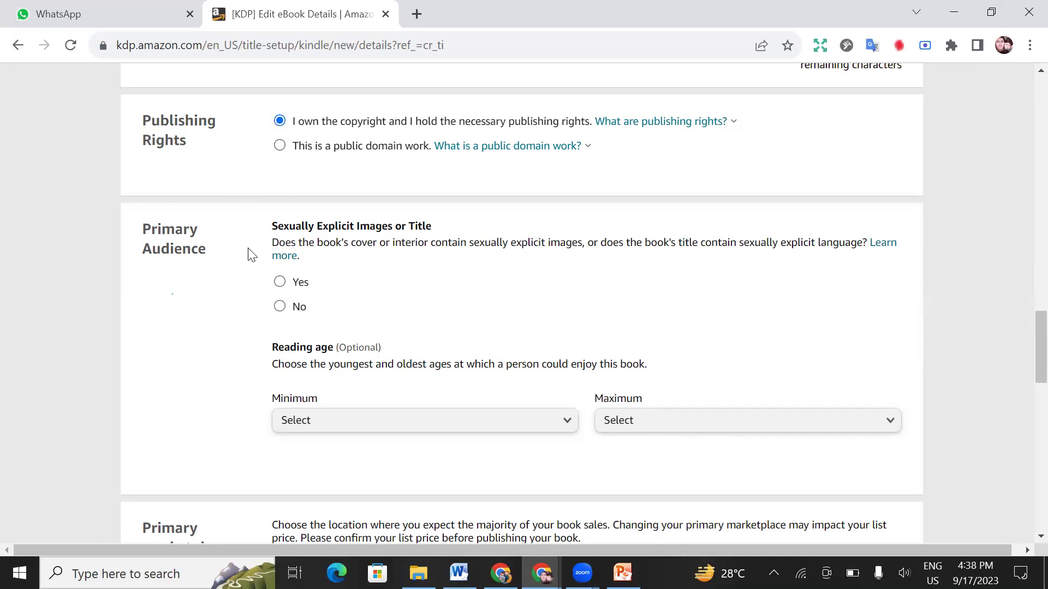
Step: Answer No to the Primary Audience question about sexually explicit images or title
{"action": "scroll", "coordinate": [253, 273], "scroll_direction": "down", "scroll_amount": 1}
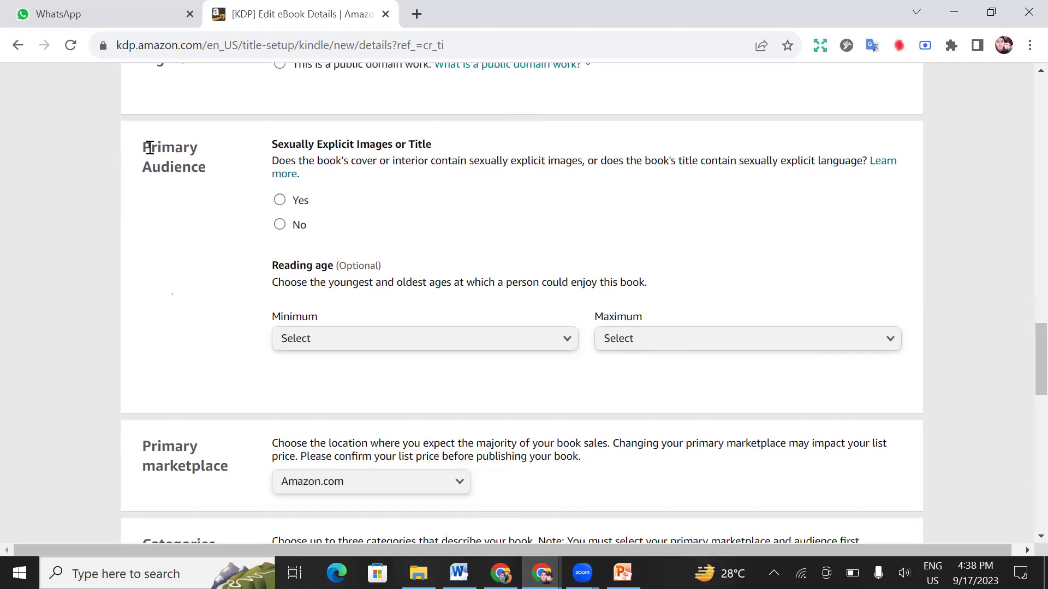
{"action": "left_click_drag", "start_coordinate": [153, 148], "coordinate": [204, 169]}
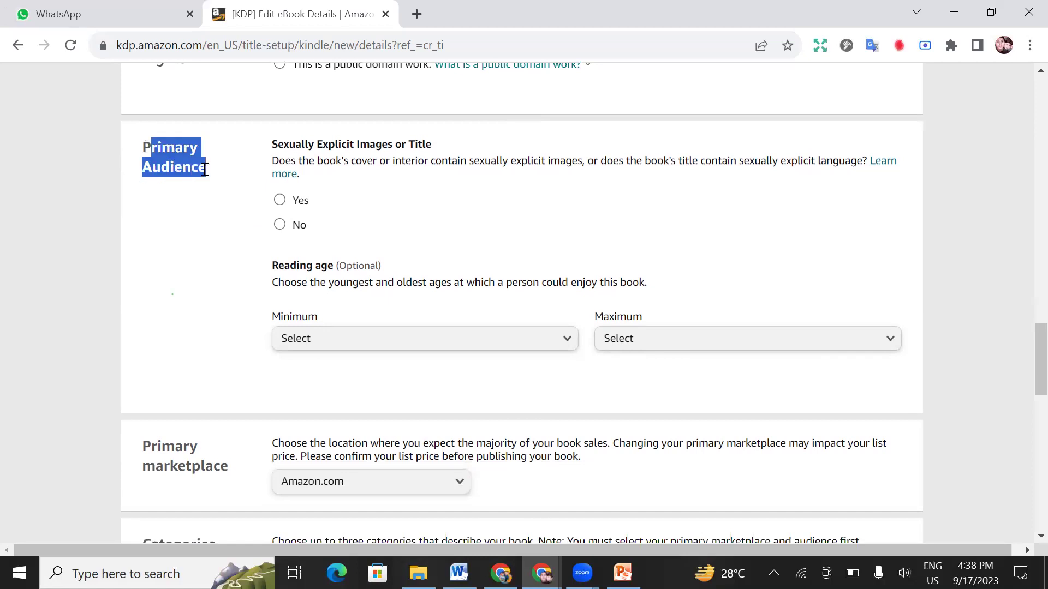
{"action": "left_click", "coordinate": [279, 229]}
Step: Set the optional reading age to a minimum of 4 and a maximum of 8
{"action": "scroll", "coordinate": [374, 365], "scroll_direction": "down", "scroll_amount": 2}
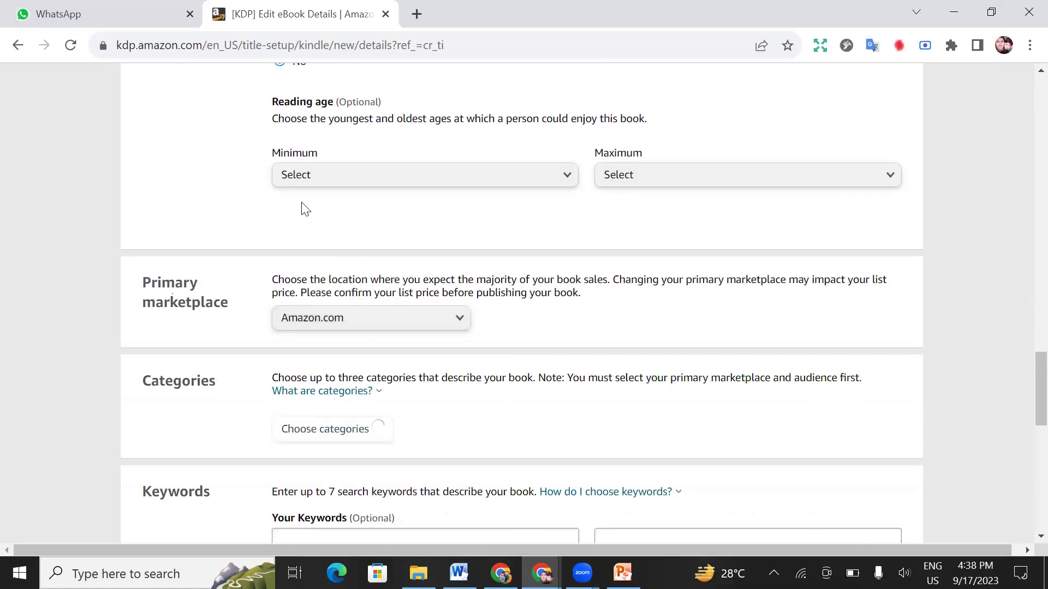
{"action": "left_click", "coordinate": [562, 179]}
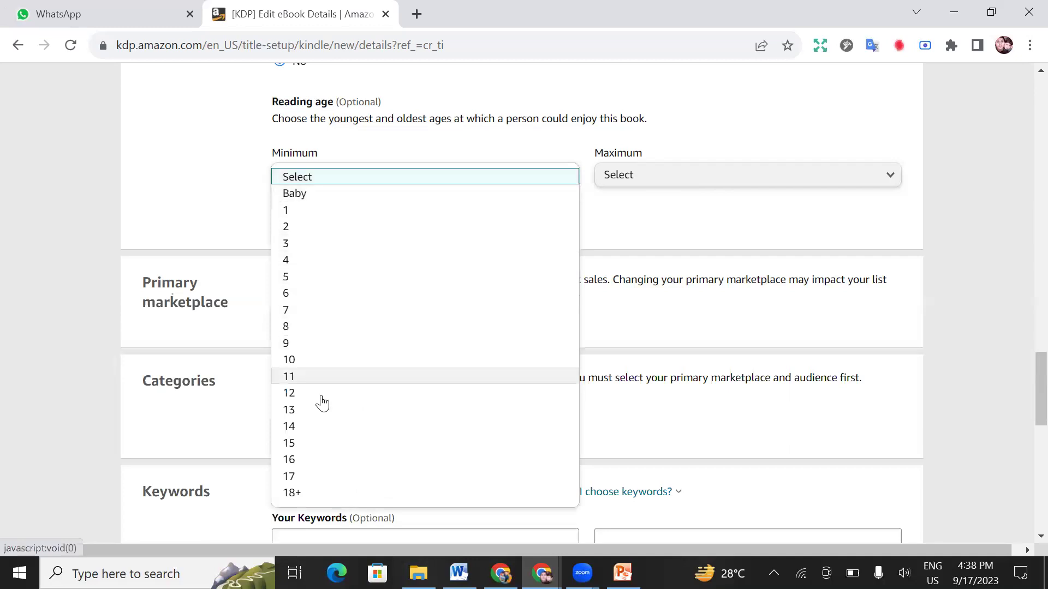
{"action": "left_click", "coordinate": [302, 262]}
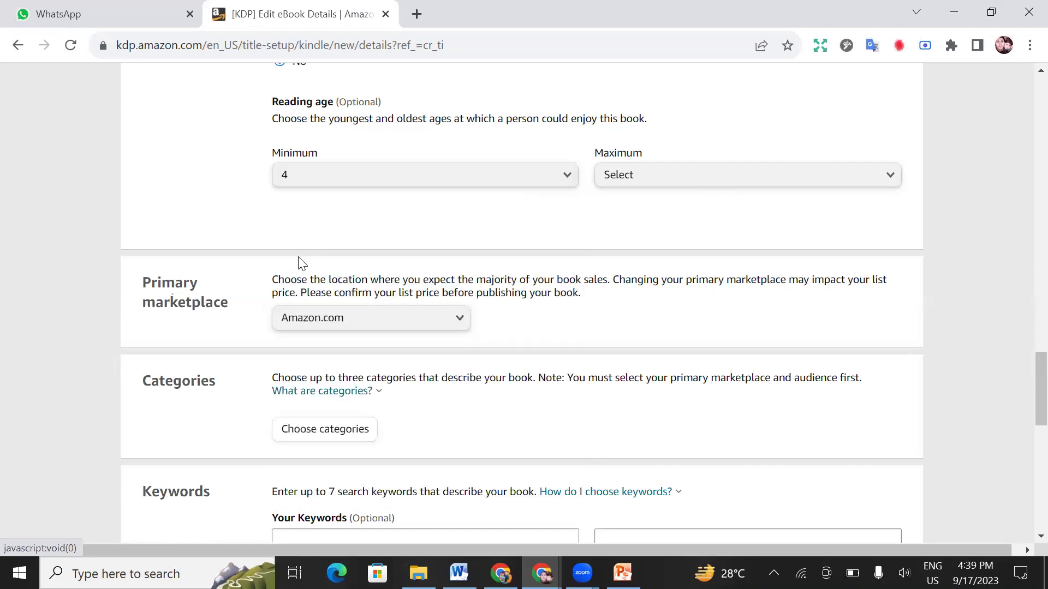
{"action": "left_click", "coordinate": [858, 184]}
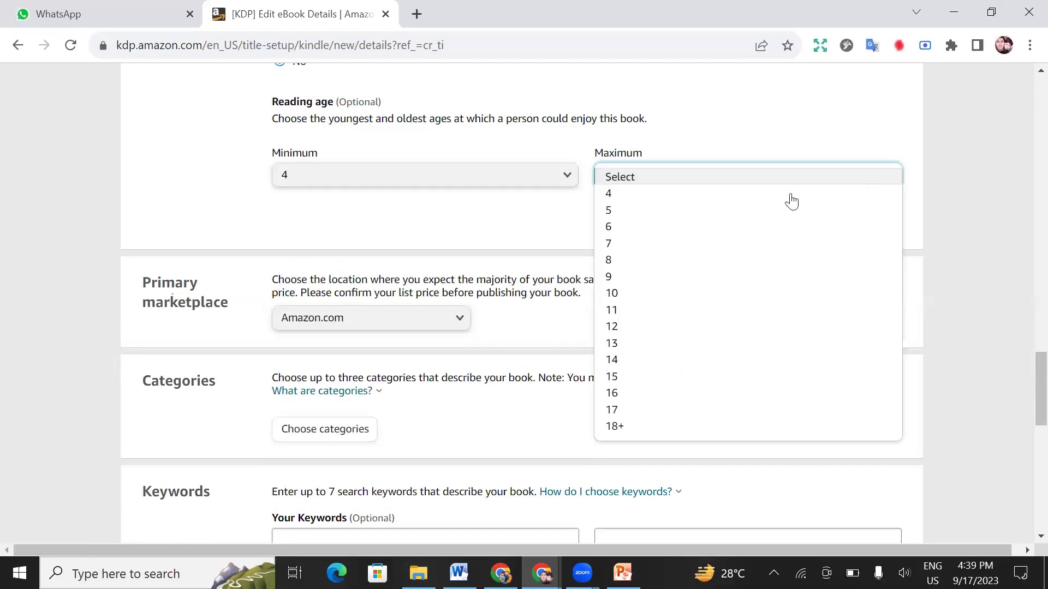
{"action": "left_click", "coordinate": [608, 261]}
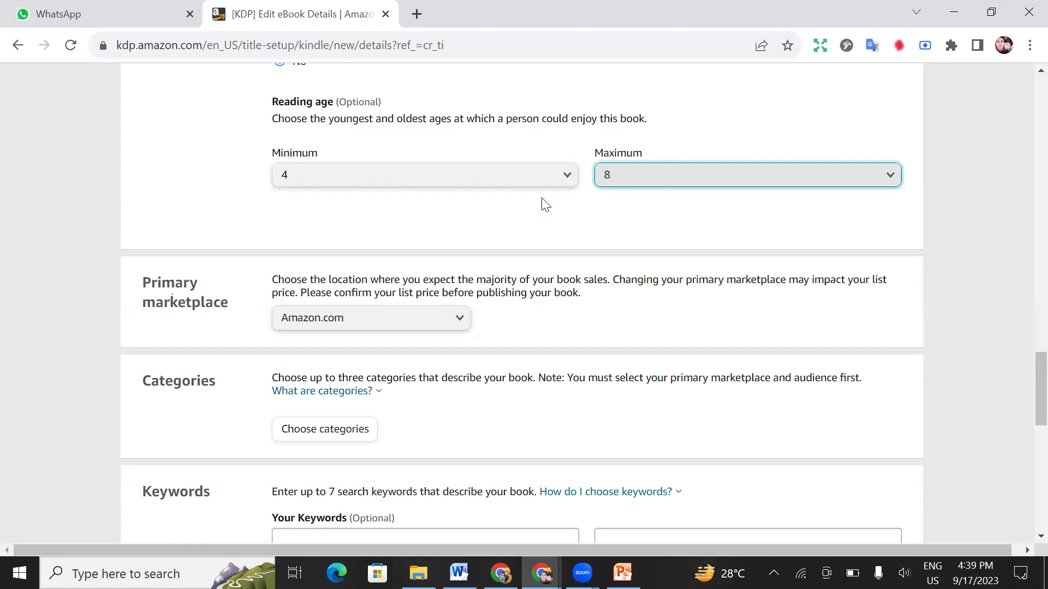
Step: Reset both the minimum and maximum reading age to the unset "Select" option
{"action": "scroll", "coordinate": [289, 262], "scroll_direction": "up", "scroll_amount": 3}
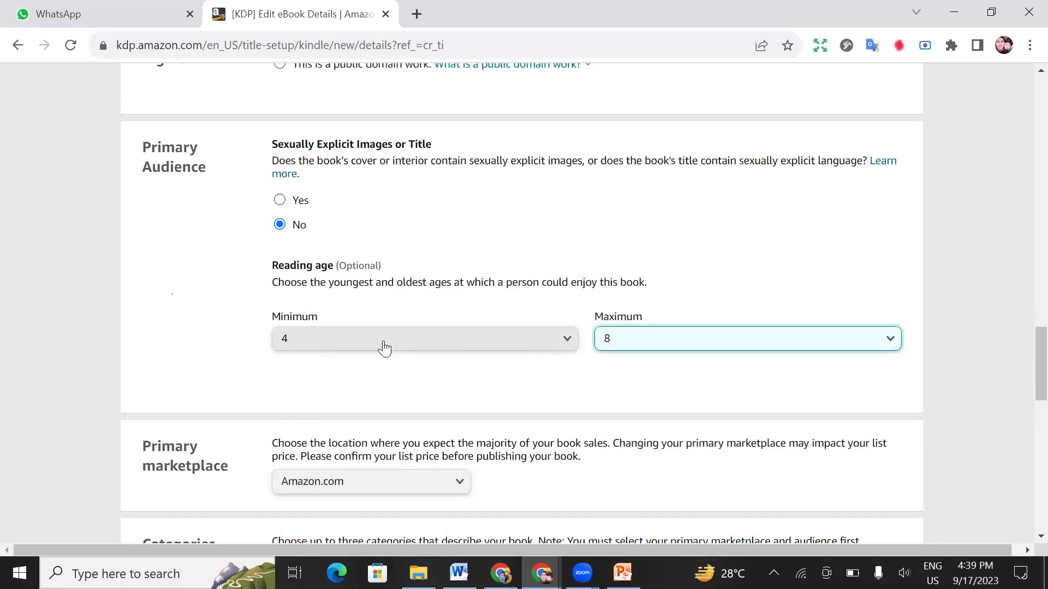
{"action": "left_click", "coordinate": [354, 352]}
{"action": "left_click", "coordinate": [889, 338]}
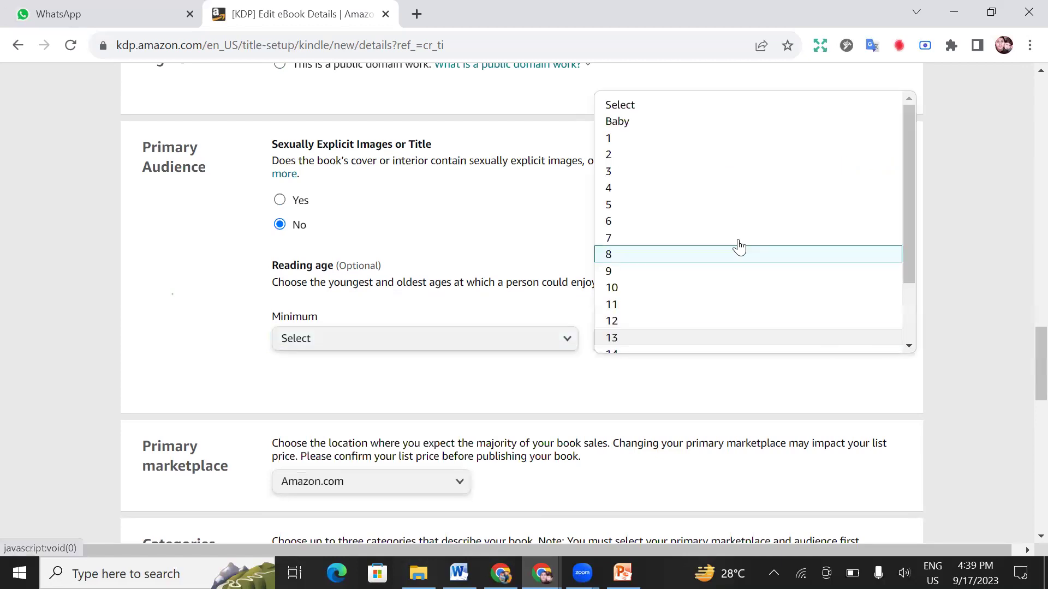
{"action": "left_click", "coordinate": [685, 106]}
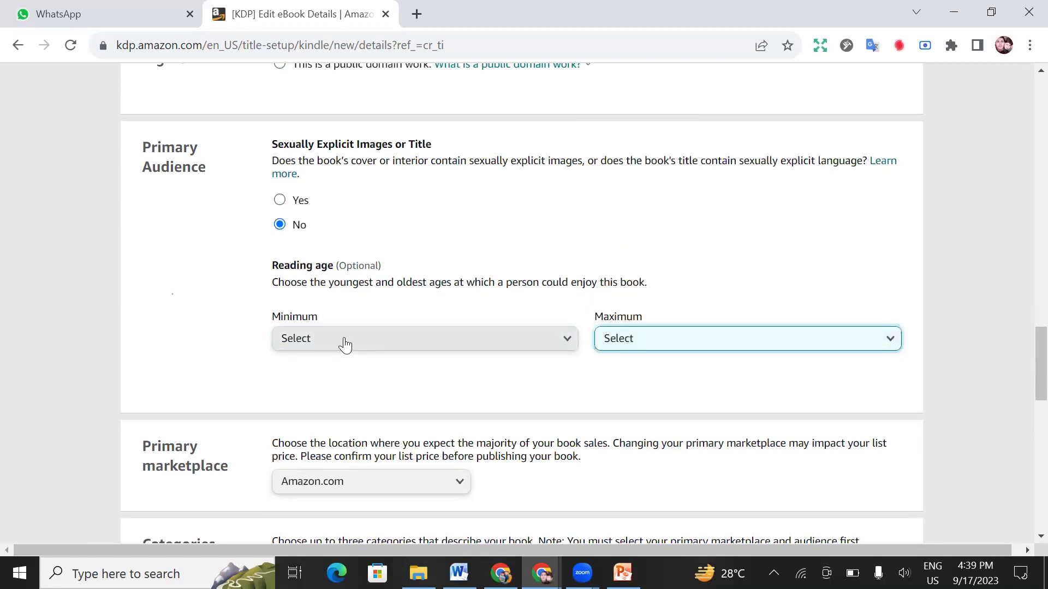
Step: Look through the available options for the Primary marketplace, leaving Amazon.com chosen
{"action": "scroll", "coordinate": [327, 343], "scroll_direction": "down", "scroll_amount": 4}
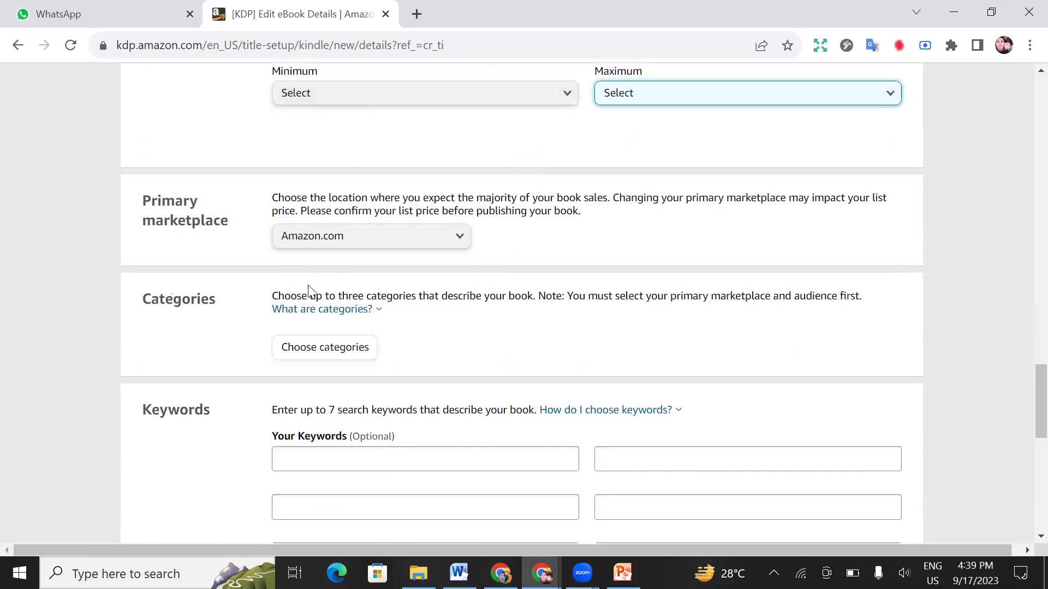
{"action": "left_click", "coordinate": [300, 317]}
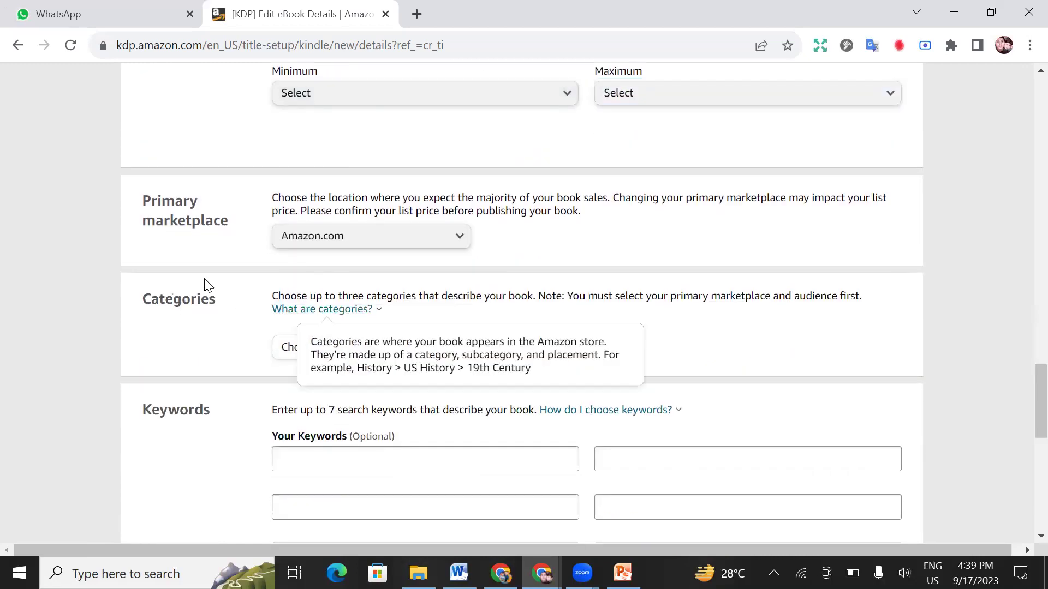
{"action": "left_click_drag", "start_coordinate": [149, 203], "coordinate": [209, 221]}
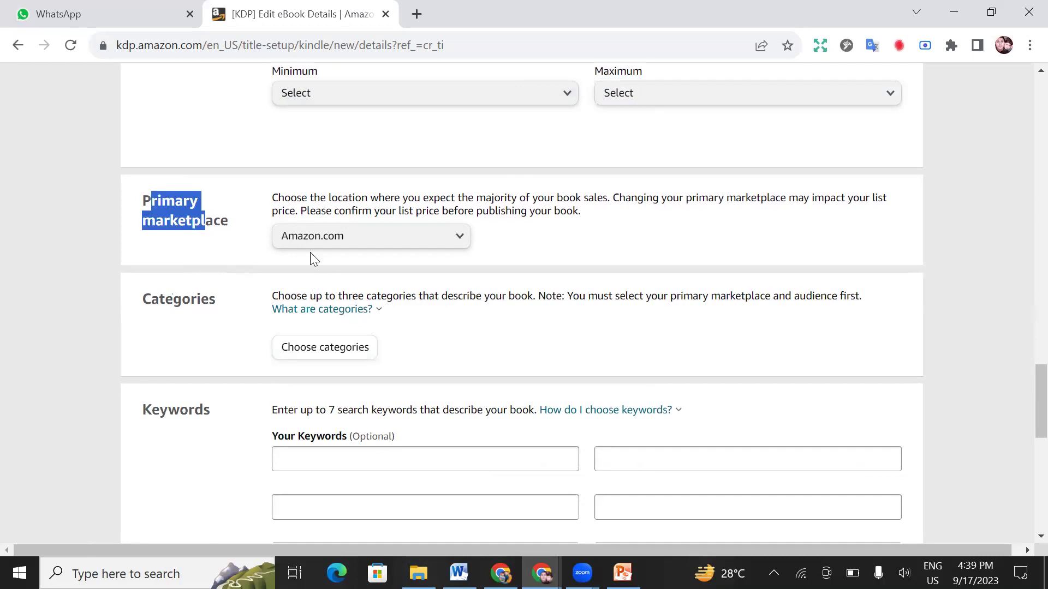
{"action": "left_click", "coordinate": [460, 243]}
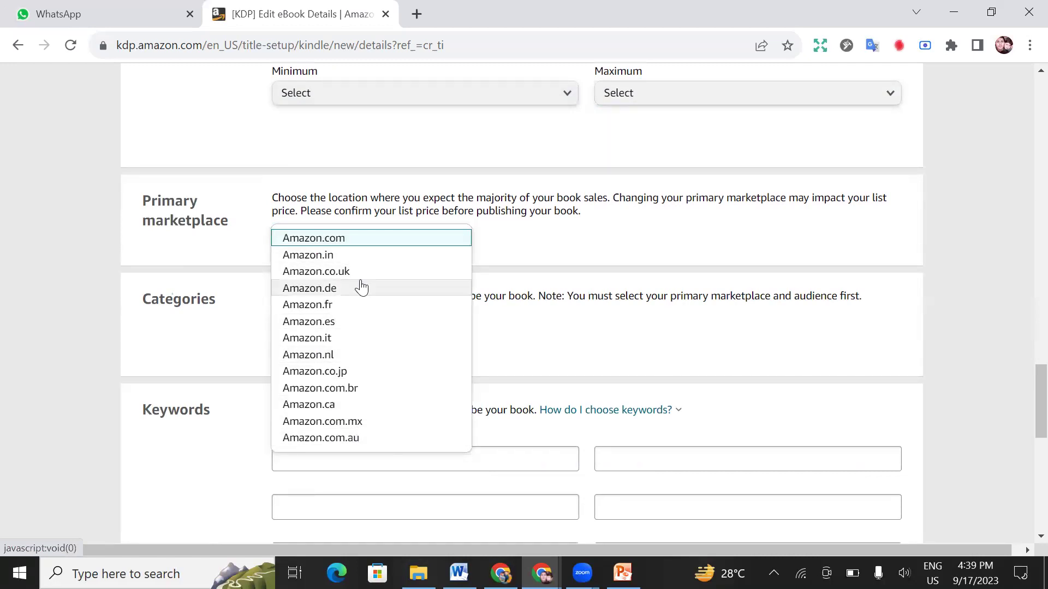
{"action": "left_click", "coordinate": [181, 243]}
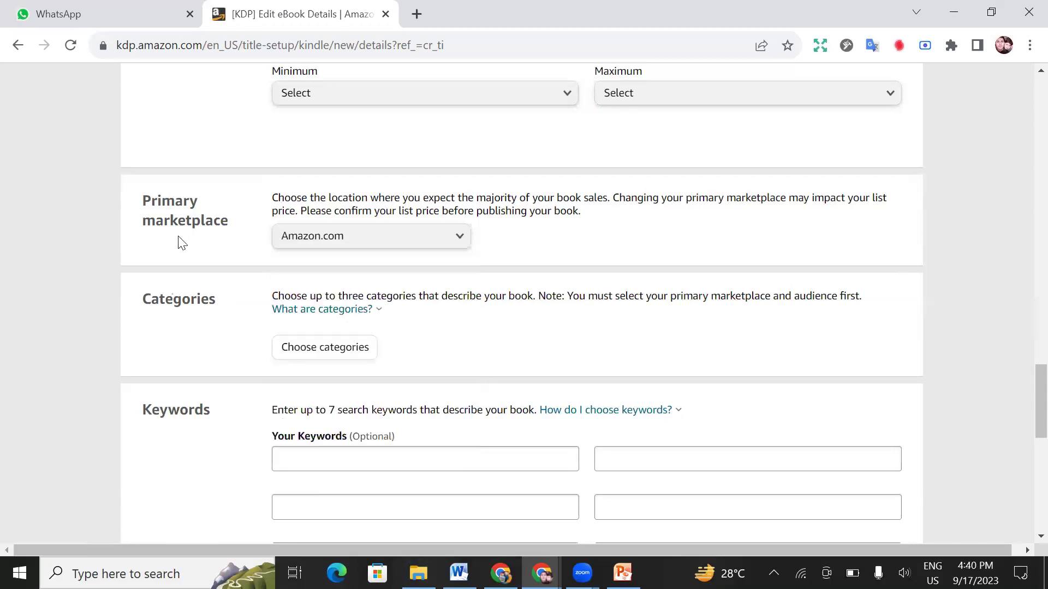
Step: Set the book's category to Computers & Technology with the General placement and save the categories
{"action": "scroll", "coordinate": [224, 257], "scroll_direction": "down", "scroll_amount": 1}
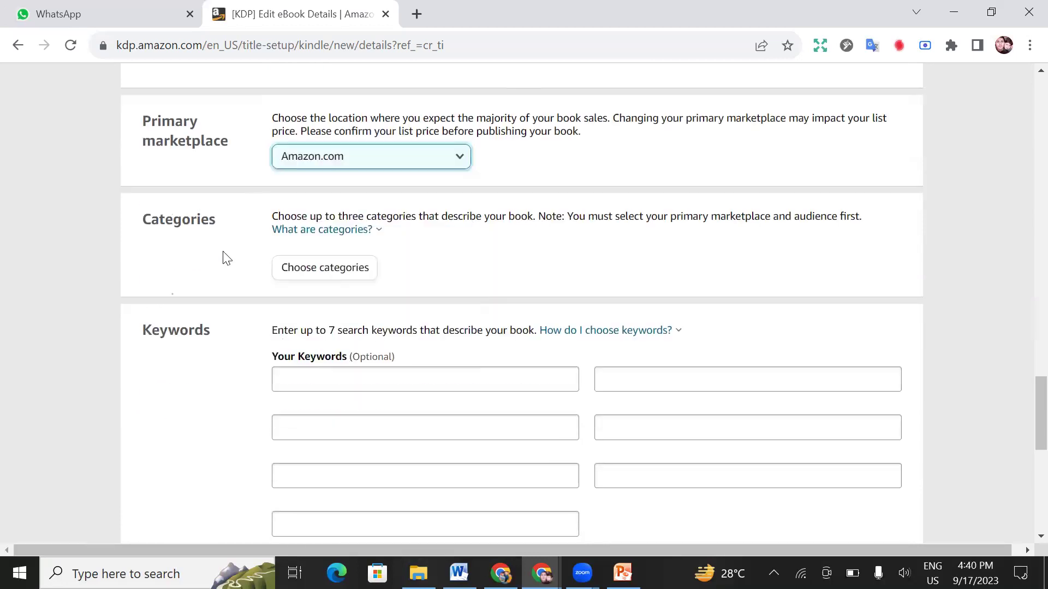
{"action": "left_click", "coordinate": [146, 216]}
{"action": "double_click", "coordinate": [197, 218]}
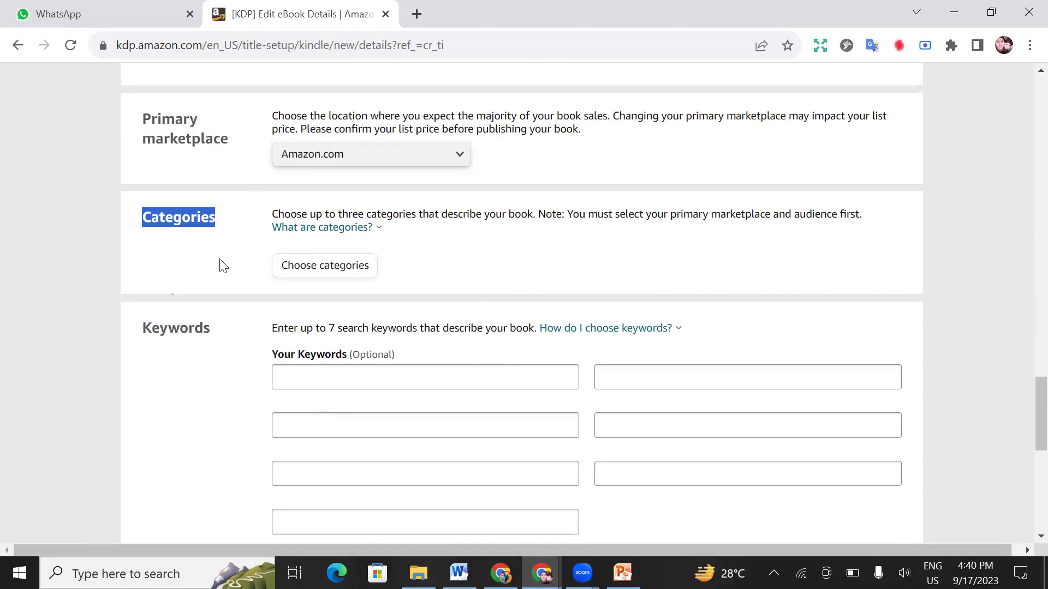
{"action": "left_click", "coordinate": [297, 269]}
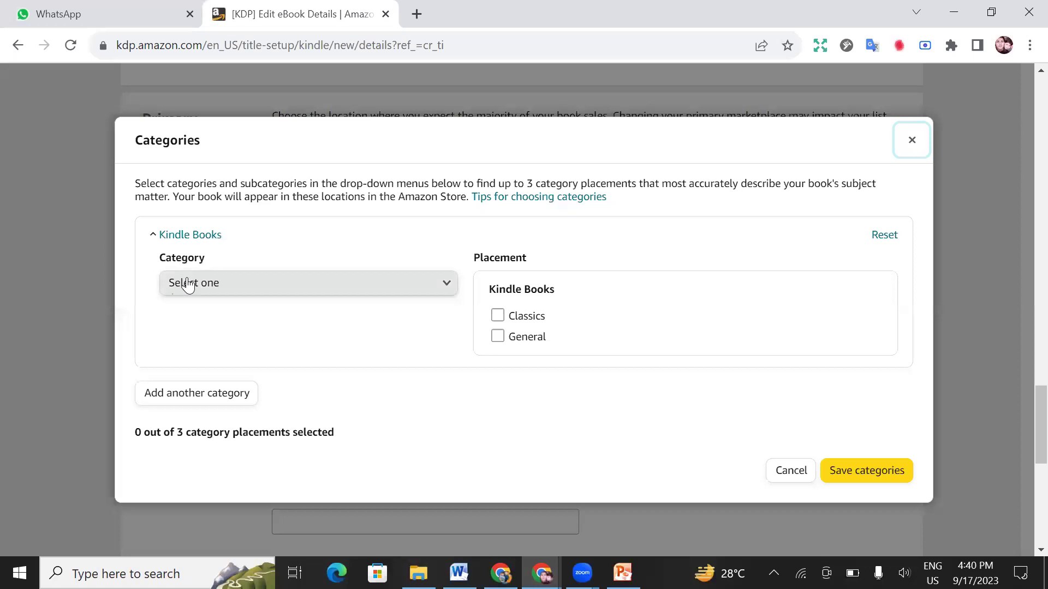
{"action": "left_click", "coordinate": [446, 288]}
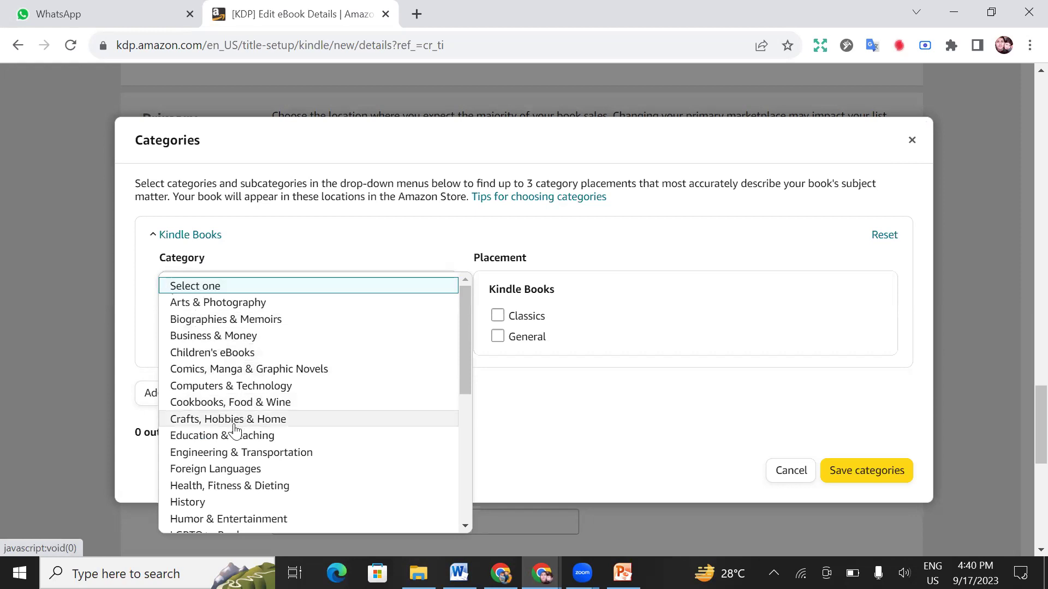
{"action": "scroll", "coordinate": [238, 434], "scroll_direction": "down", "scroll_amount": 2}
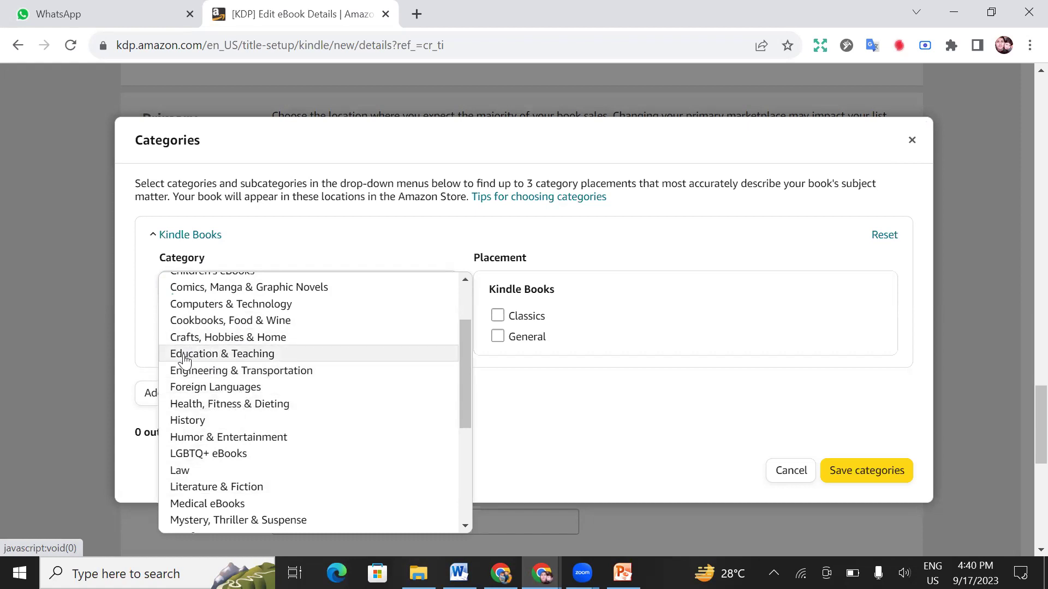
{"action": "scroll", "coordinate": [229, 349], "scroll_direction": "up", "scroll_amount": 3}
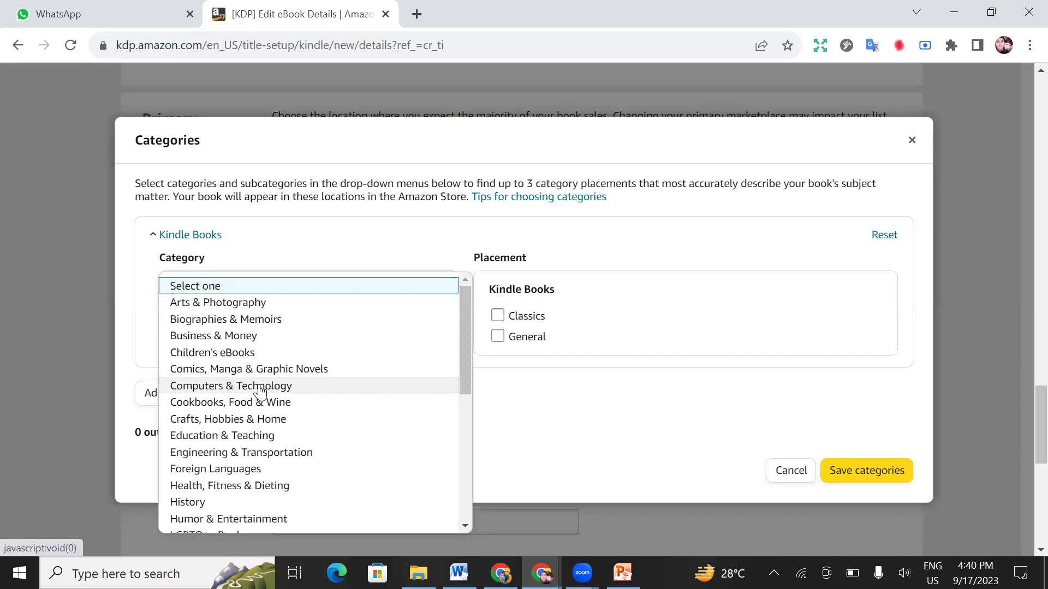
{"action": "scroll", "coordinate": [218, 354], "scroll_direction": "up", "scroll_amount": 3}
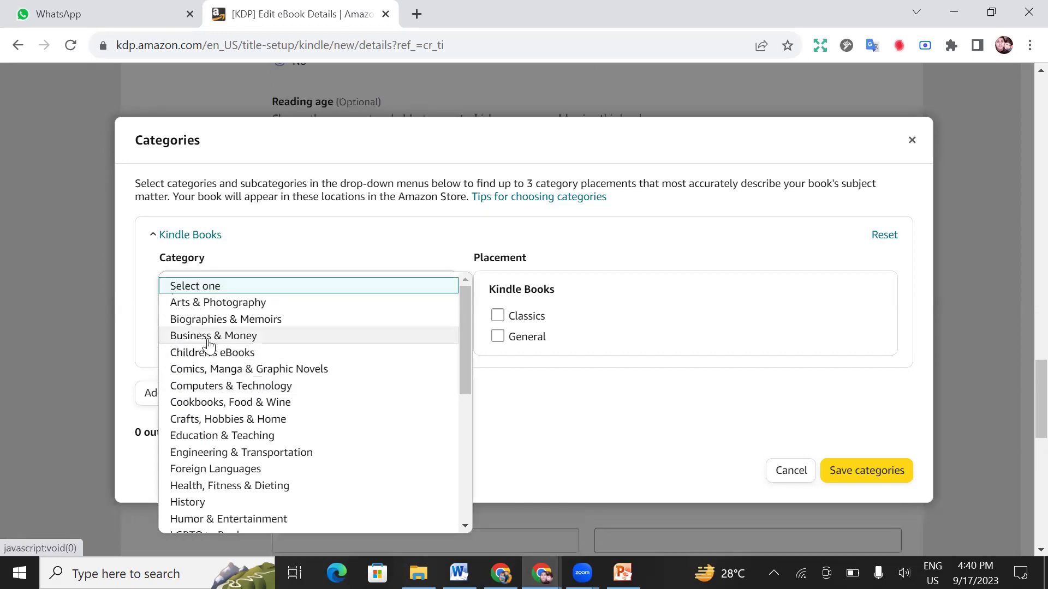
{"action": "scroll", "coordinate": [246, 415], "scroll_direction": "down", "scroll_amount": 5}
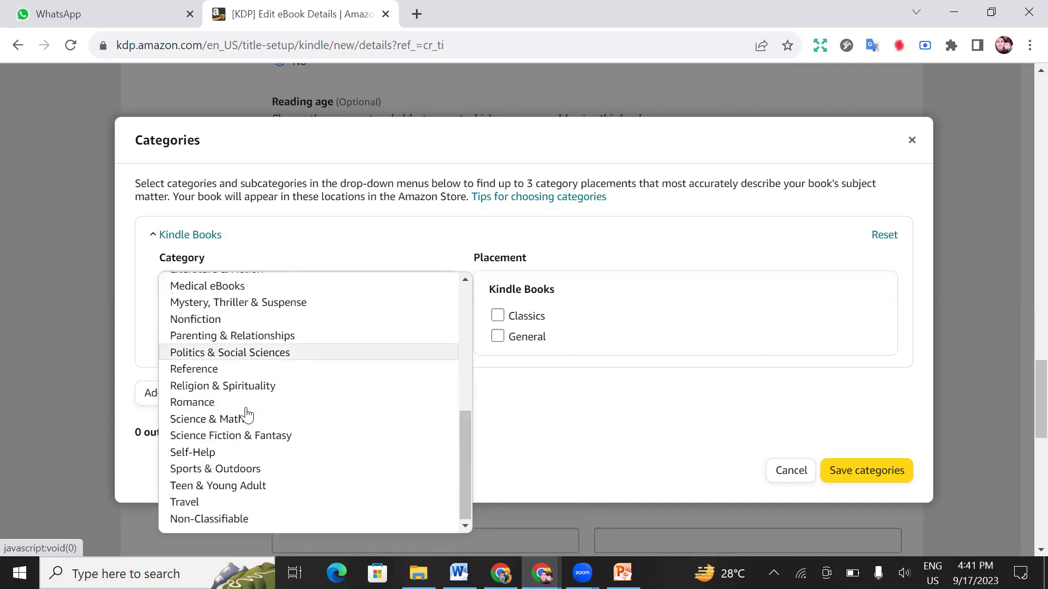
{"action": "scroll", "coordinate": [252, 435], "scroll_direction": "down", "scroll_amount": 5}
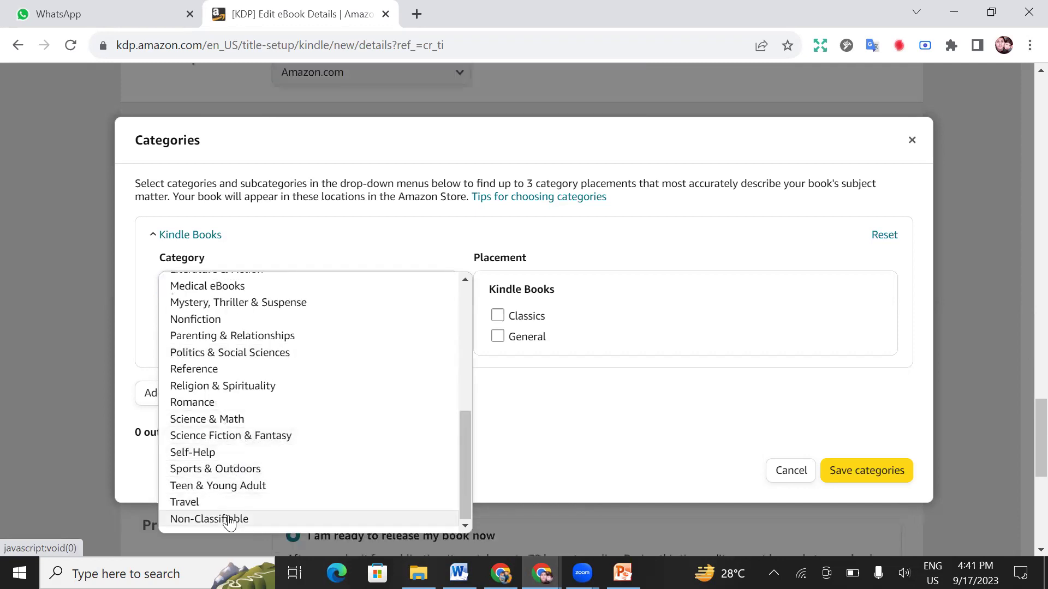
{"action": "scroll", "coordinate": [254, 398], "scroll_direction": "up", "scroll_amount": 5}
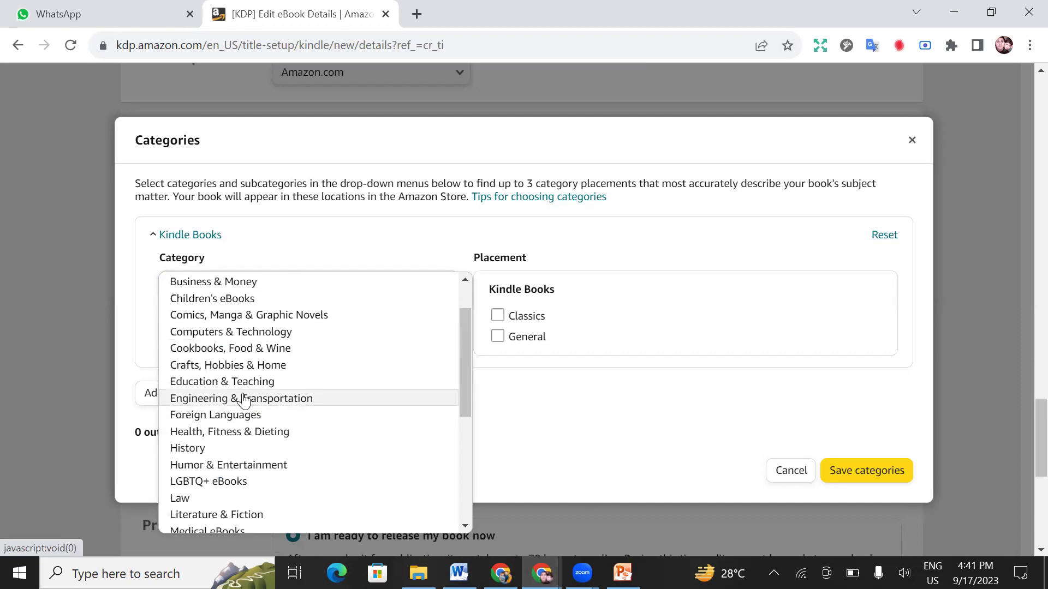
{"action": "left_click", "coordinate": [234, 332]}
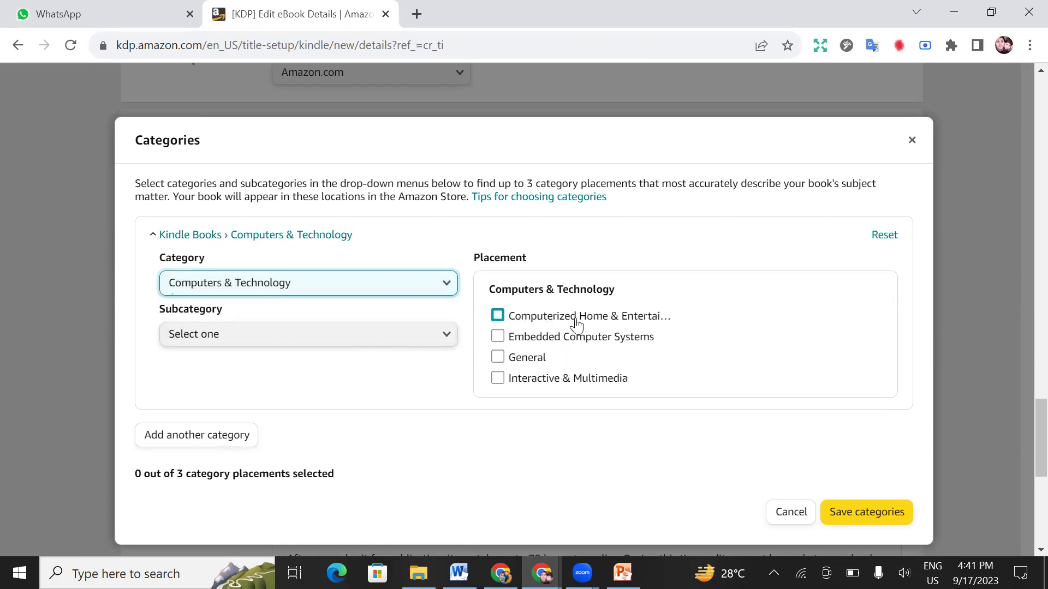
{"action": "left_click", "coordinate": [497, 358]}
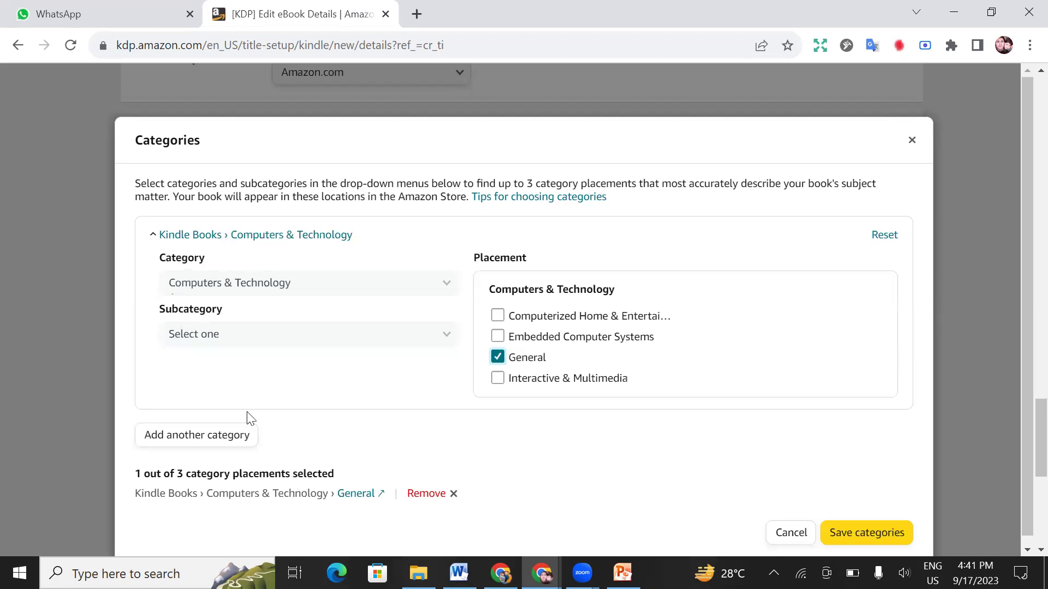
{"action": "left_click", "coordinate": [865, 534]}
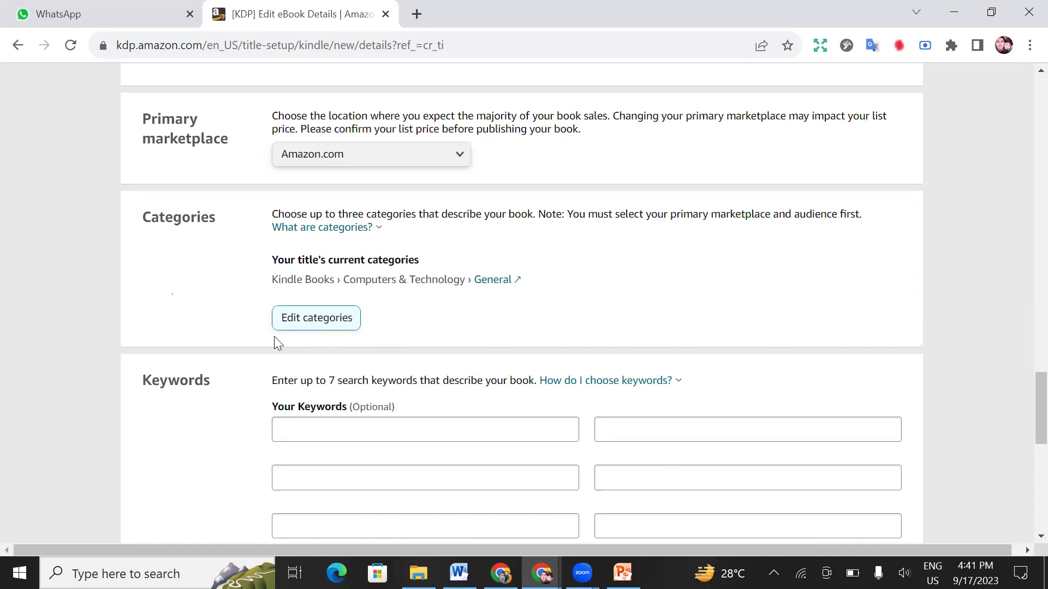
Step: Switch to the Word document and copy the keyword "development and hacking" from its keyword list
{"action": "scroll", "coordinate": [273, 338], "scroll_direction": "down", "scroll_amount": 1}
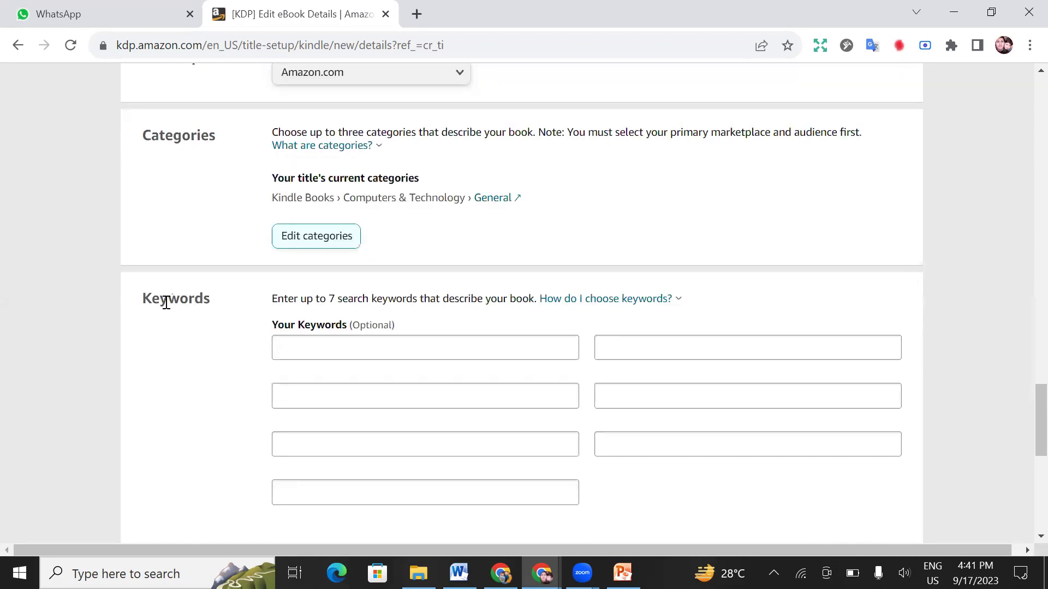
{"action": "left_click_drag", "start_coordinate": [161, 301], "coordinate": [218, 308]}
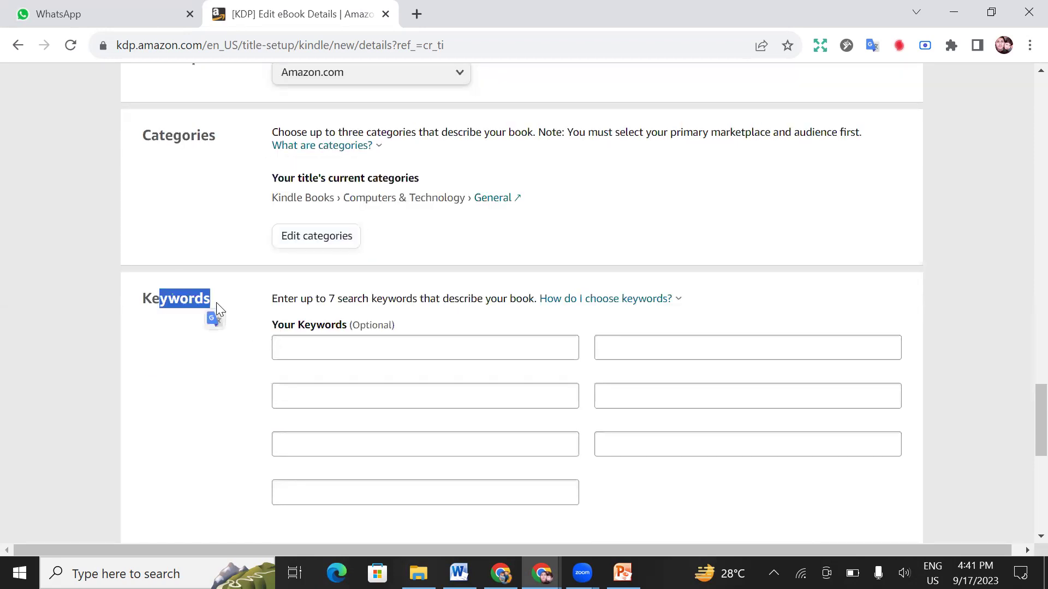
{"action": "scroll", "coordinate": [388, 344], "scroll_direction": "down", "scroll_amount": 3}
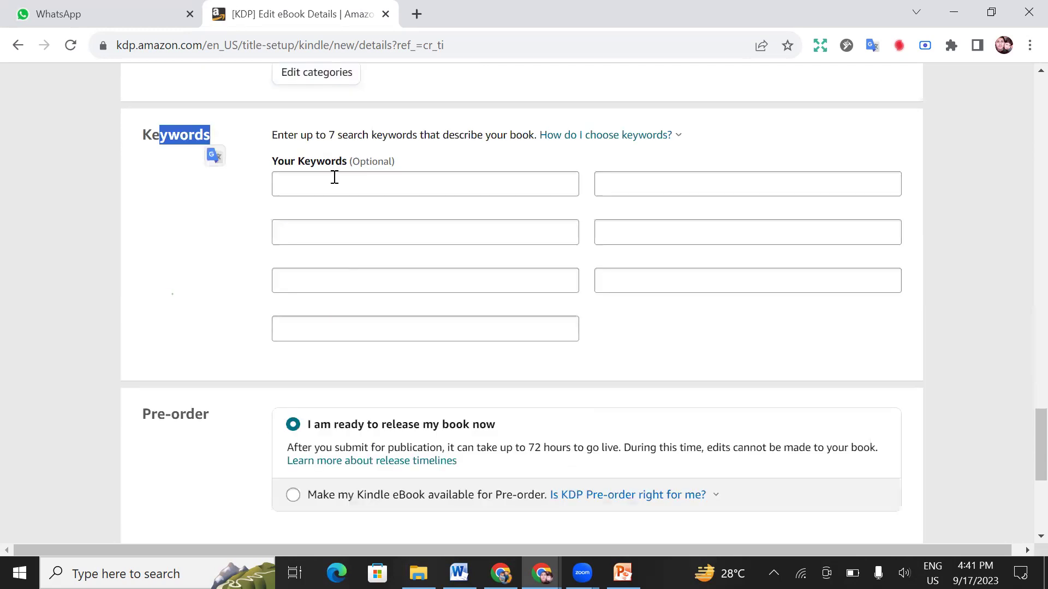
{"action": "left_click", "coordinate": [334, 178]}
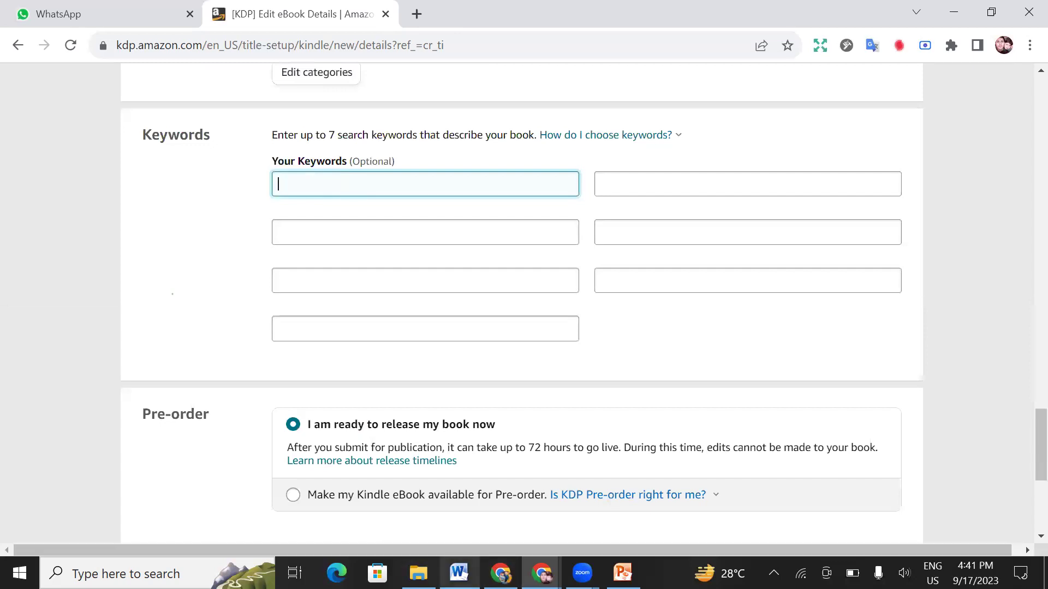
{"action": "left_click", "coordinate": [459, 573]}
{"action": "scroll", "coordinate": [364, 363], "scroll_direction": "up", "scroll_amount": 5}
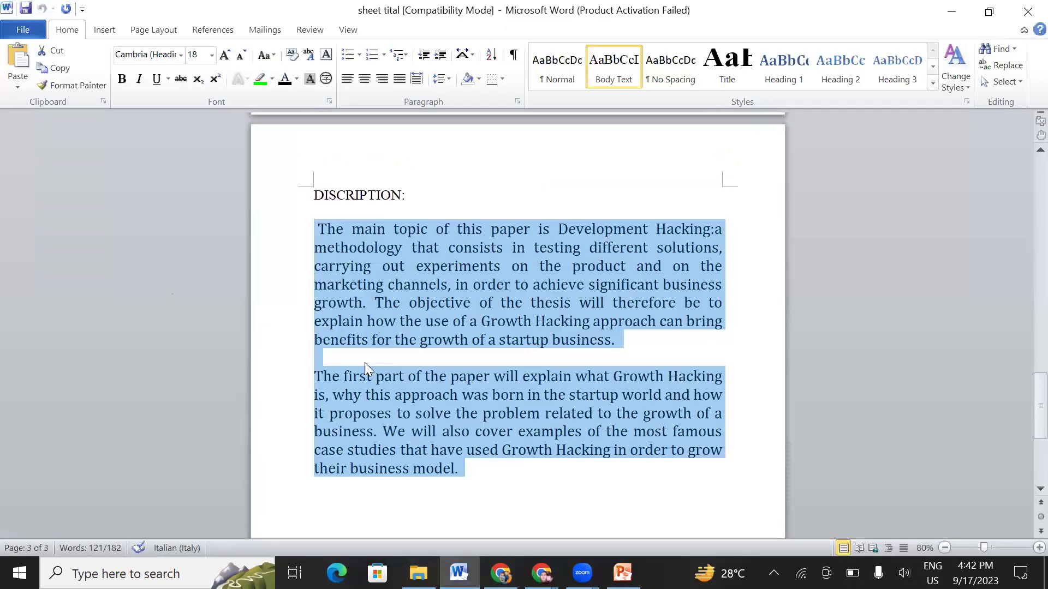
{"action": "scroll", "coordinate": [366, 363], "scroll_direction": "up", "scroll_amount": 15}
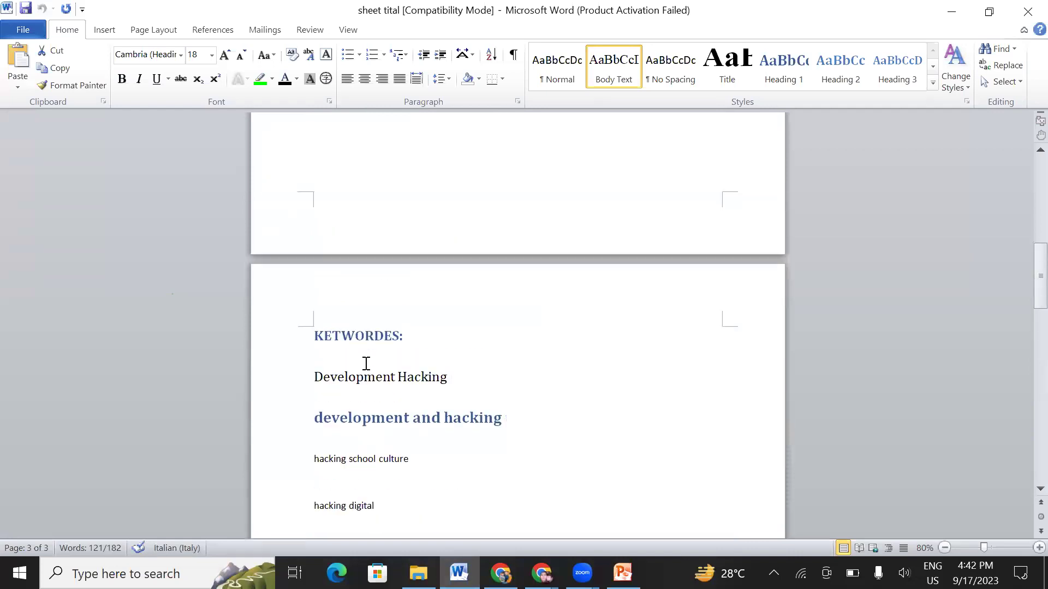
{"action": "scroll", "coordinate": [366, 364], "scroll_direction": "down", "scroll_amount": 3}
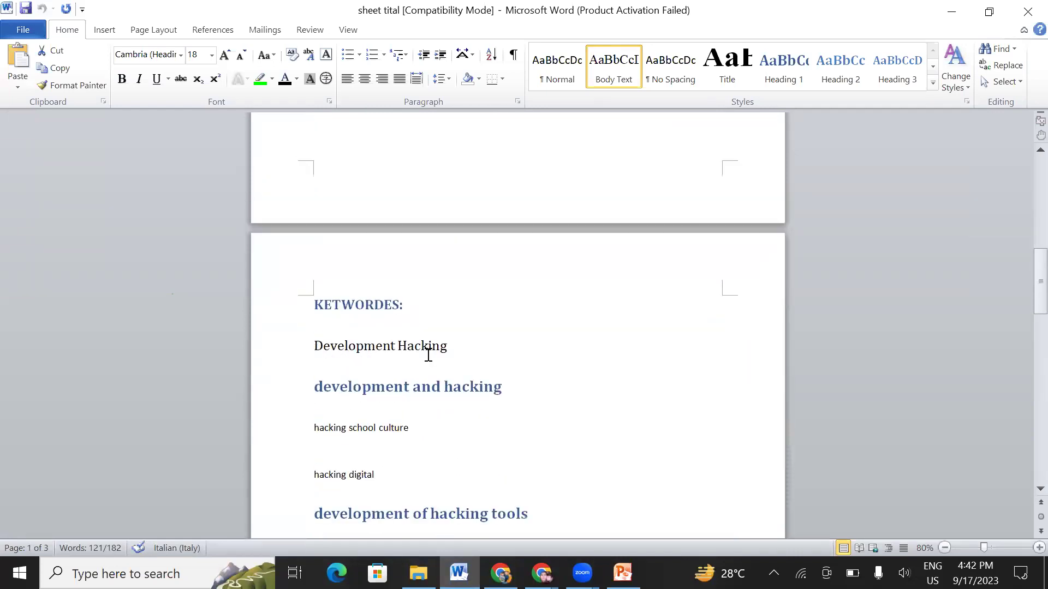
{"action": "double_click", "coordinate": [350, 390]}
{"action": "triple_click", "coordinate": [349, 391]}
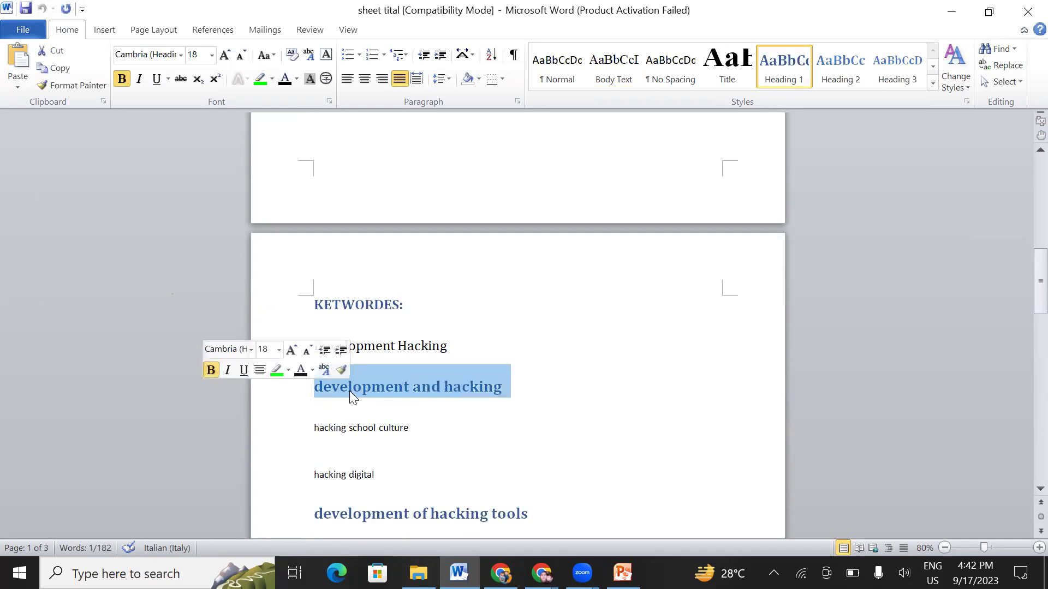
{"action": "right_click", "coordinate": [349, 391]}
{"action": "left_click", "coordinate": [297, 155]}
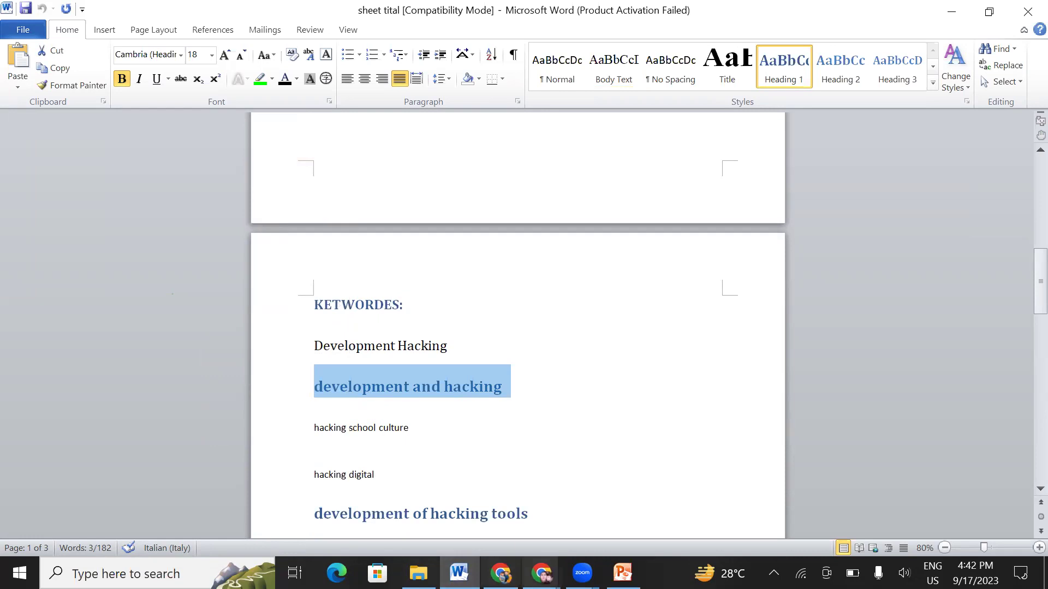
Step: Return to the KDP page in Chrome and paste "development and hacking" into the first keyword field
{"action": "mouse_move", "coordinate": [542, 573]}
{"action": "left_click", "coordinate": [445, 494]}
{"action": "right_click", "coordinate": [347, 187]}
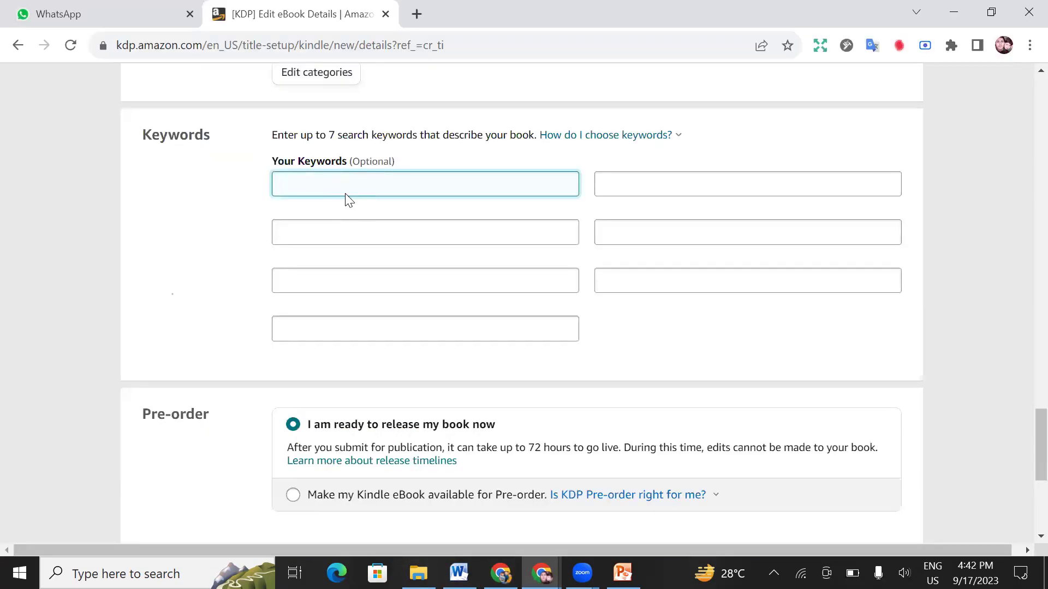
{"action": "left_click", "coordinate": [364, 318]}
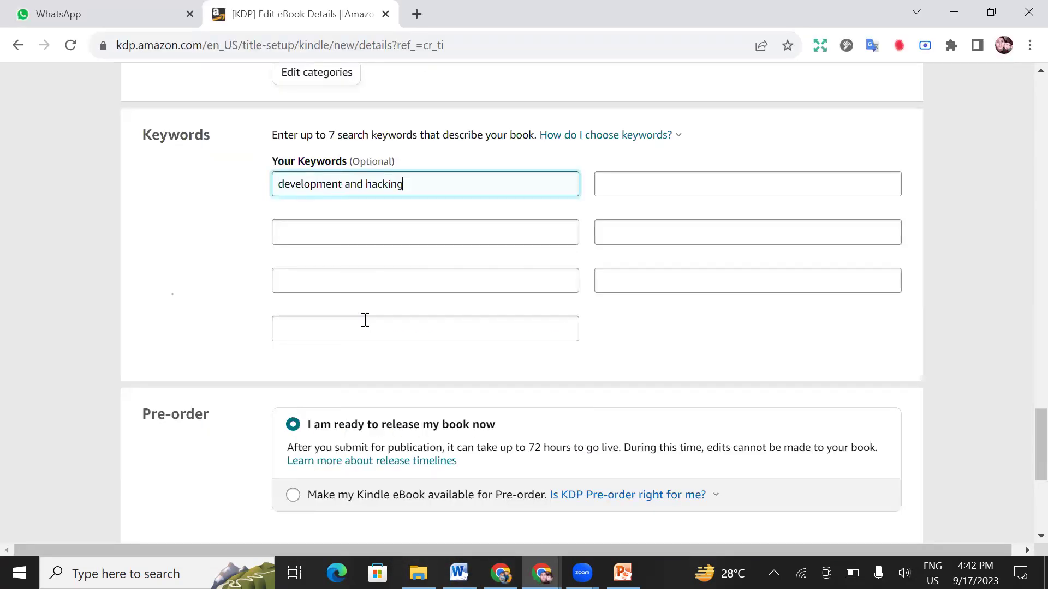
Step: Copy "hacking school culture" from the Word document's keyword list into the KDP keyword field directly below "development and hacking"
{"action": "left_click", "coordinate": [637, 183]}
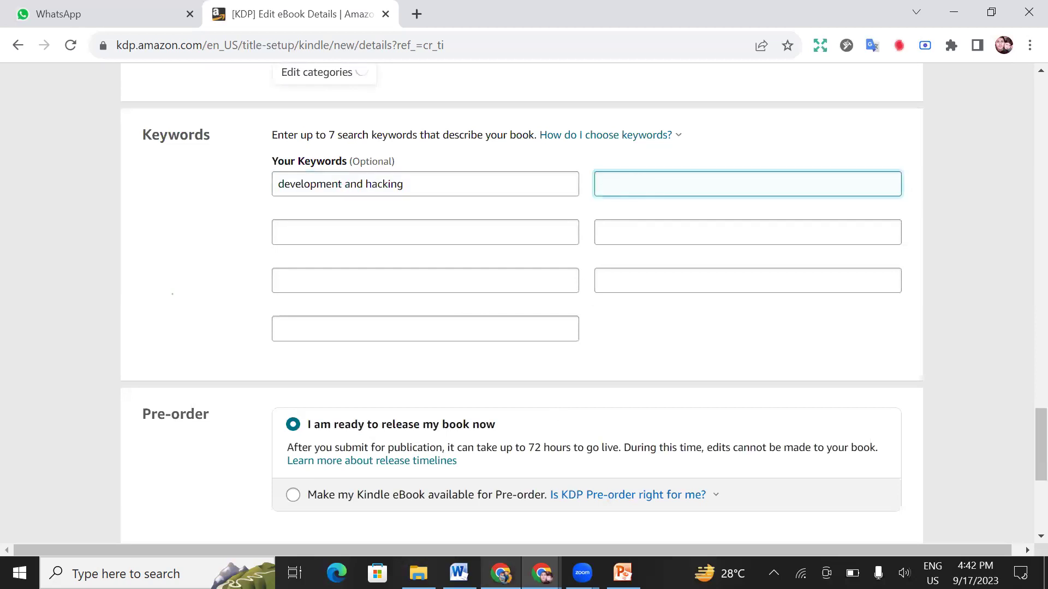
{"action": "key", "text": "alt+Tab"}
{"action": "triple_click", "coordinate": [372, 428]}
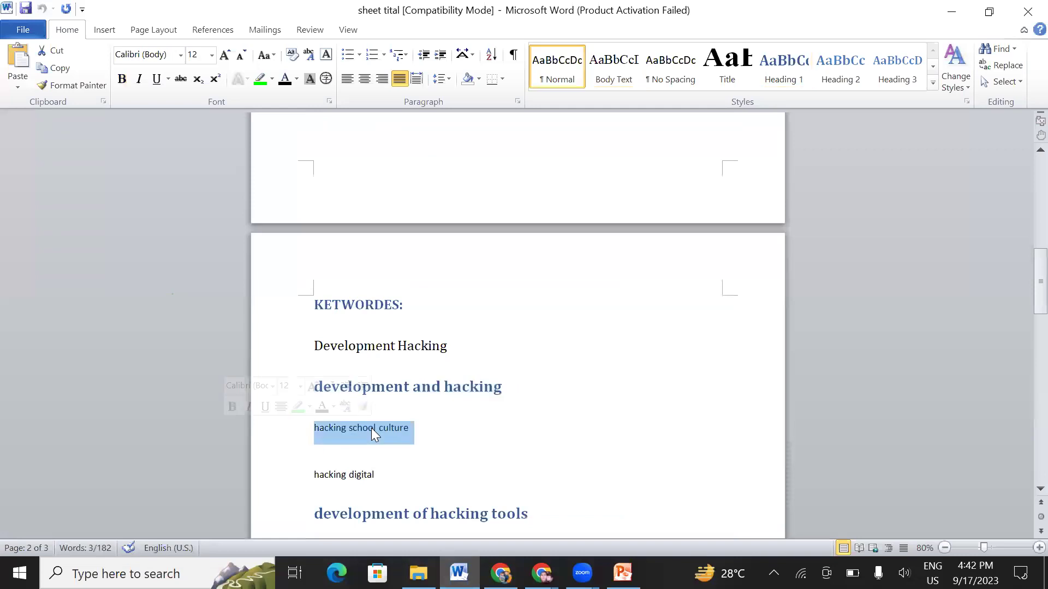
{"action": "right_click", "coordinate": [371, 428]}
{"action": "left_click", "coordinate": [327, 193]}
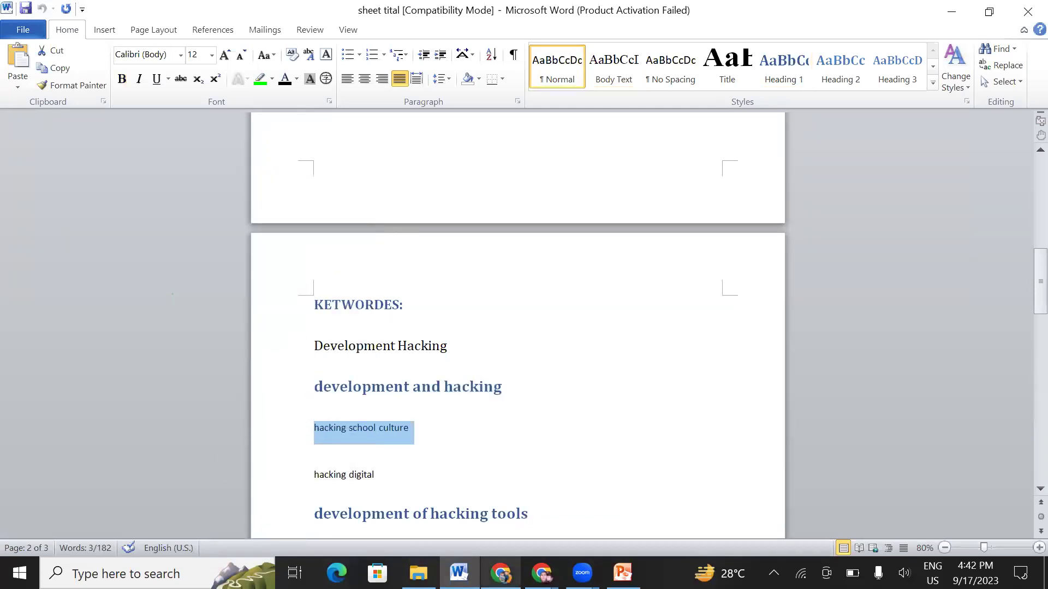
{"action": "key", "text": "alt+Tab"}
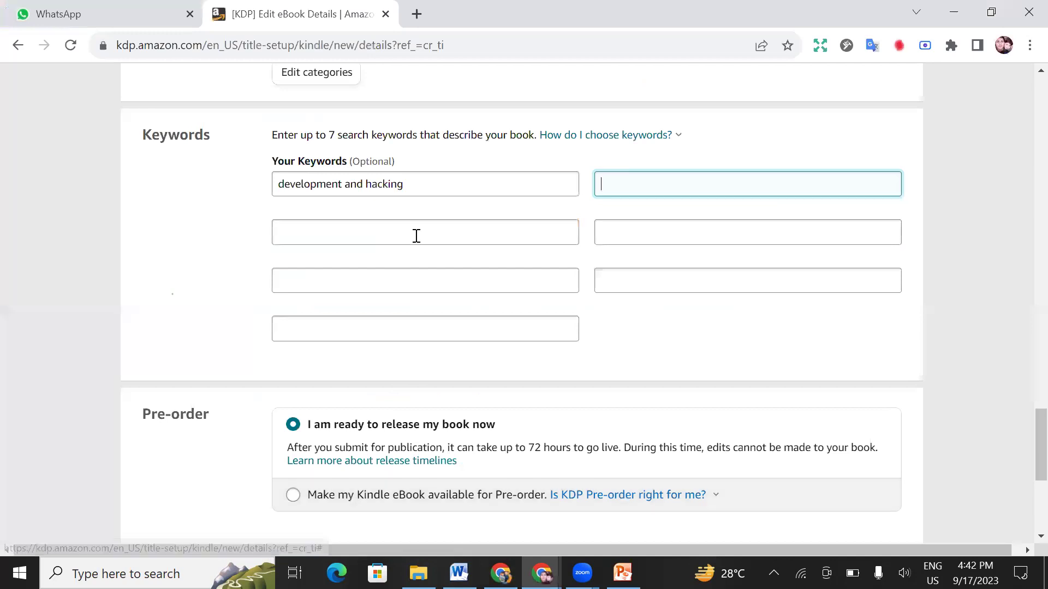
{"action": "right_click", "coordinate": [416, 237]}
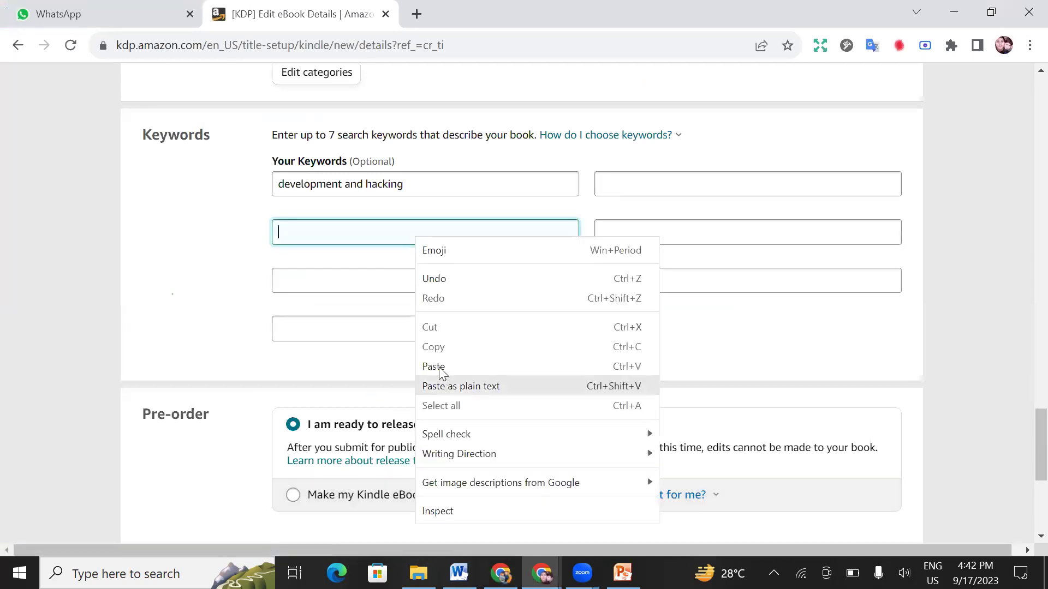
{"action": "left_click", "coordinate": [437, 389]}
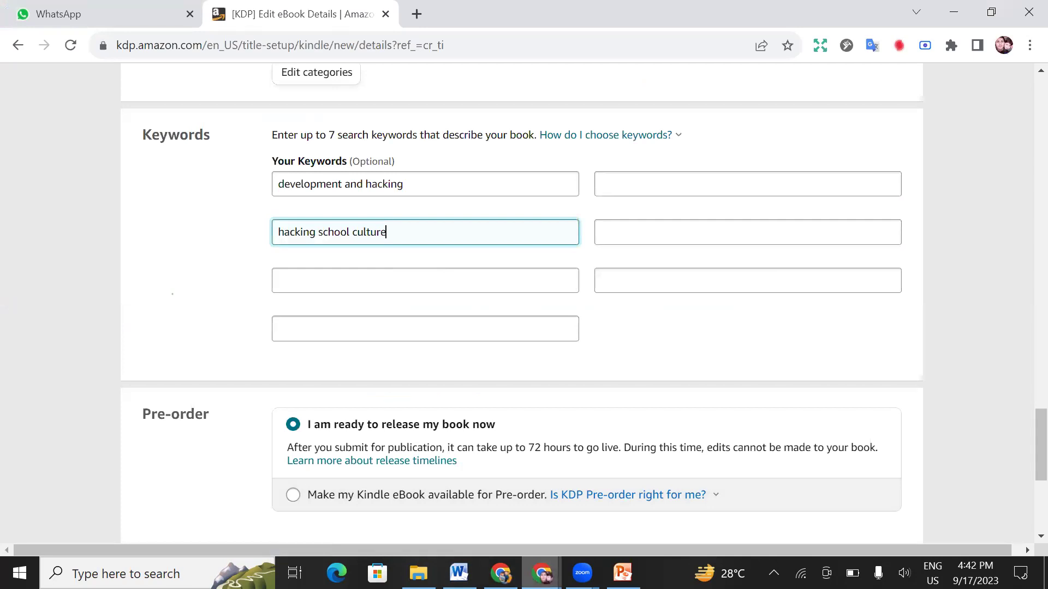
Step: Switch to the Word document and copy the keyword "hacking digital" from its keyword list
{"action": "left_click", "coordinate": [542, 573]}
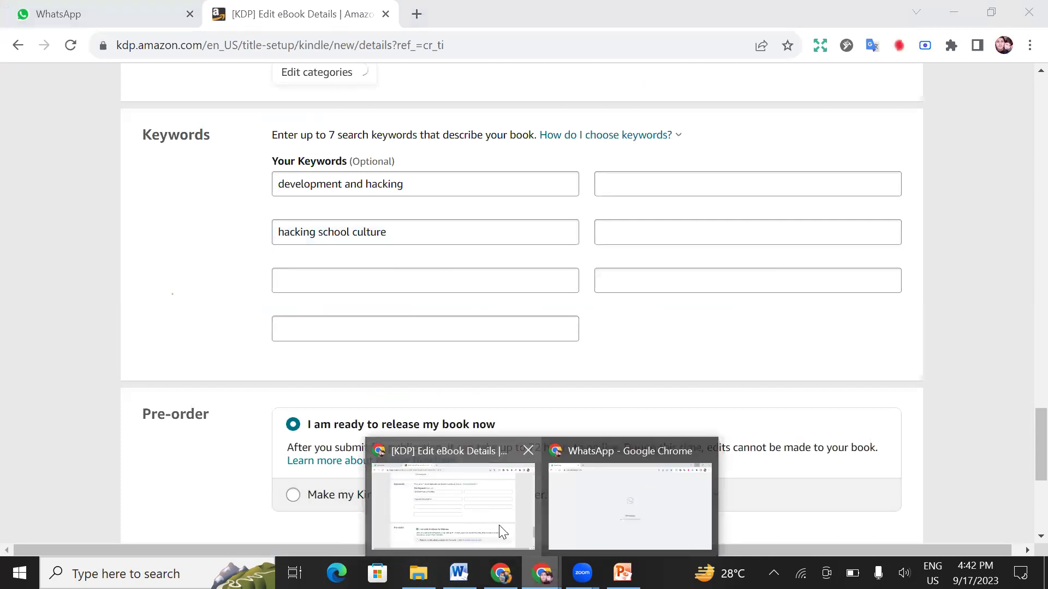
{"action": "key", "text": "alt+Tab"}
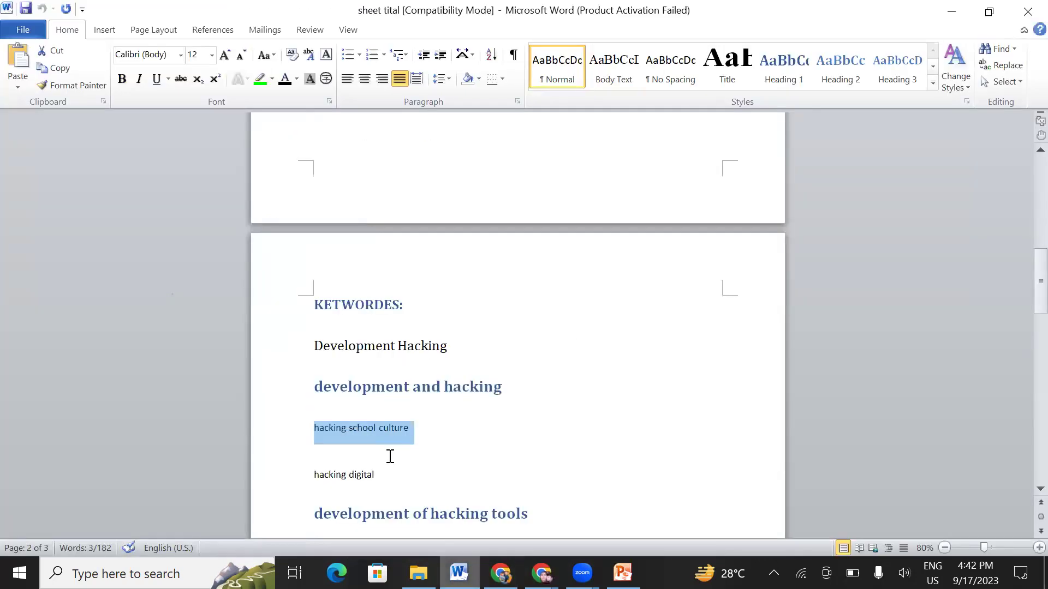
{"action": "scroll", "coordinate": [391, 456], "scroll_direction": "down", "scroll_amount": 3}
{"action": "scroll", "coordinate": [355, 349], "scroll_direction": "down", "scroll_amount": 3}
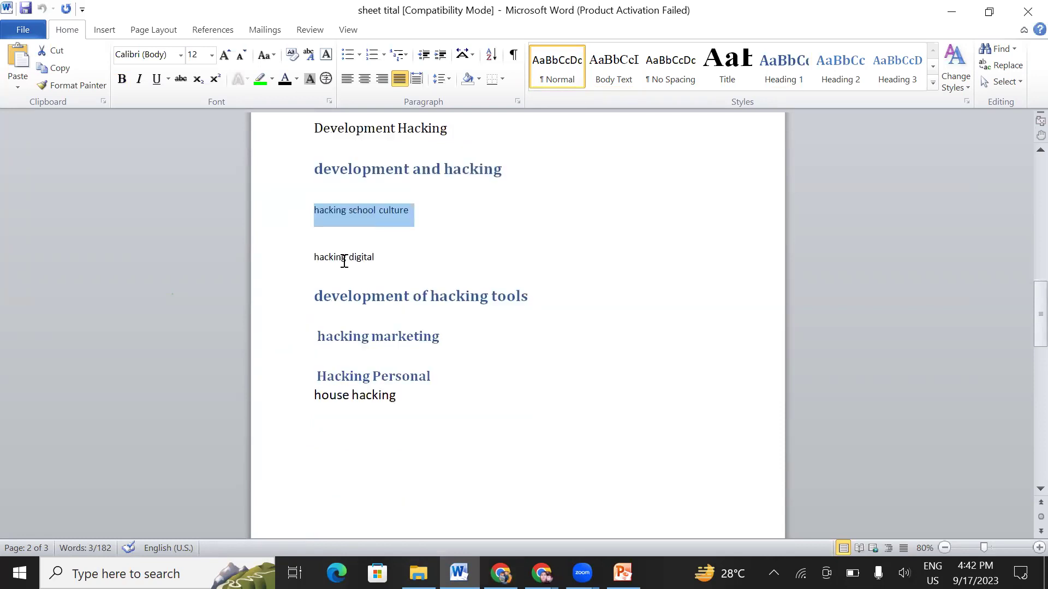
{"action": "triple_click", "coordinate": [343, 261]}
{"action": "right_click", "coordinate": [343, 261]}
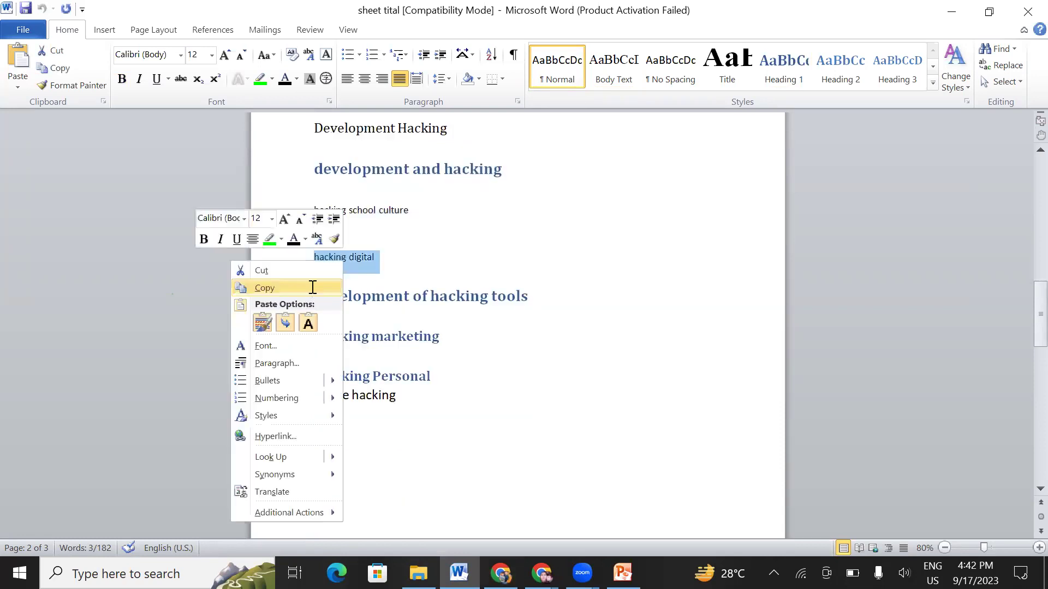
{"action": "left_click", "coordinate": [312, 287]}
Step: Return to the KDP page in Chrome and paste "hacking digital" into the keyword field below "hacking school culture"
{"action": "key", "text": "alt+Tab"}
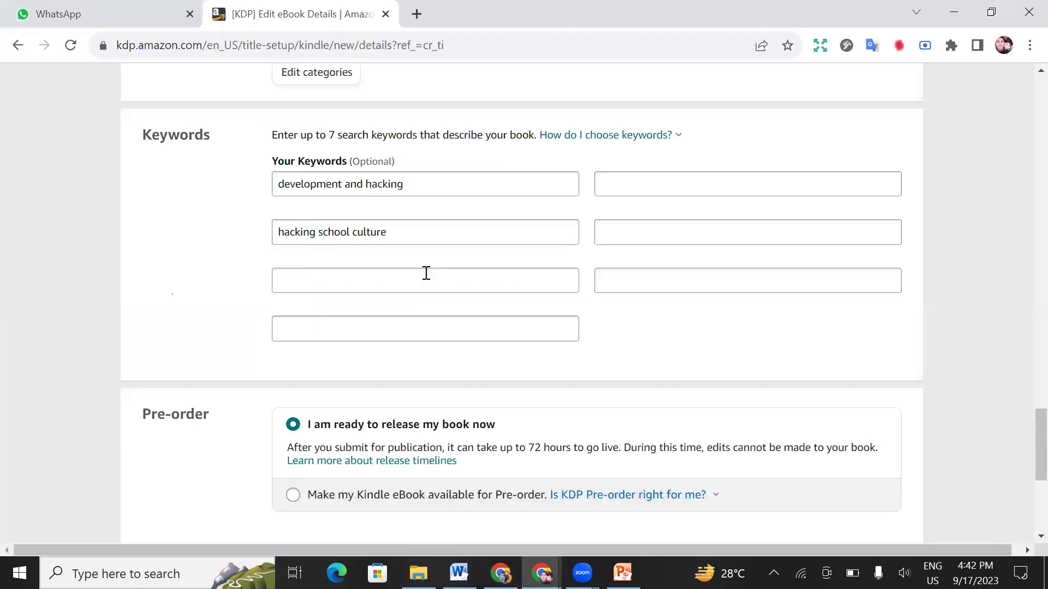
{"action": "left_click", "coordinate": [425, 273]}
{"action": "right_click", "coordinate": [435, 399]}
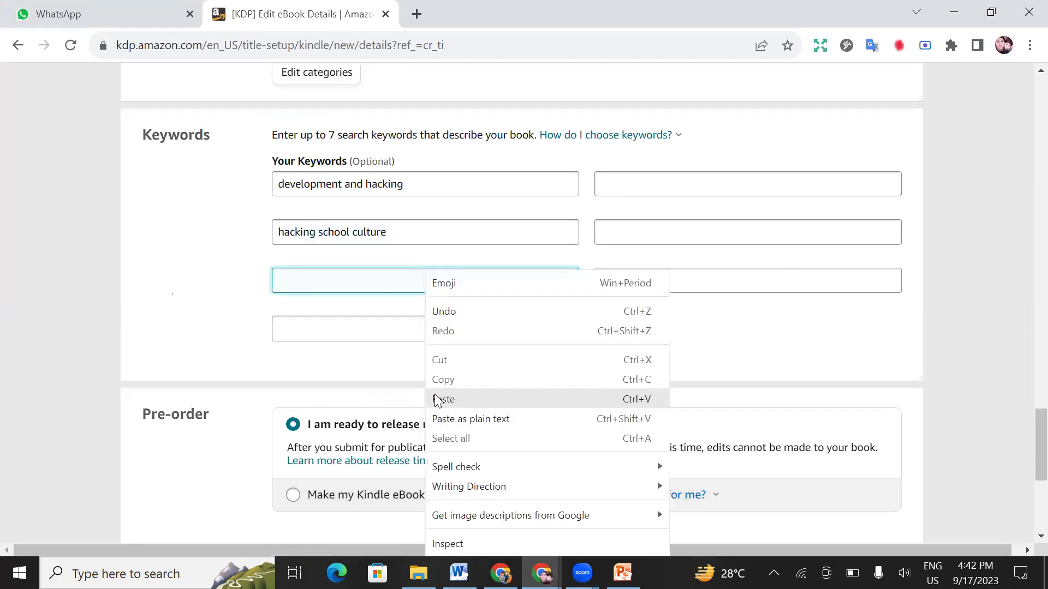
{"action": "key", "text": "ctrl+v"}
Step: Switch to the Word document and copy the keyword "development of hacking tools" from its keyword list
{"action": "key", "text": "alt+Tab"}
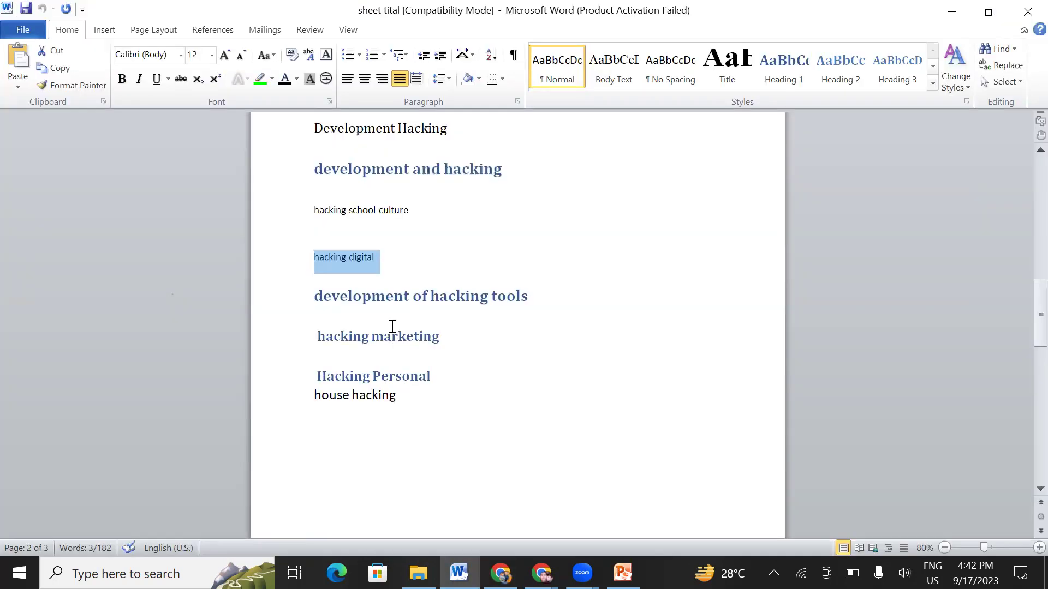
{"action": "double_click", "coordinate": [396, 300]}
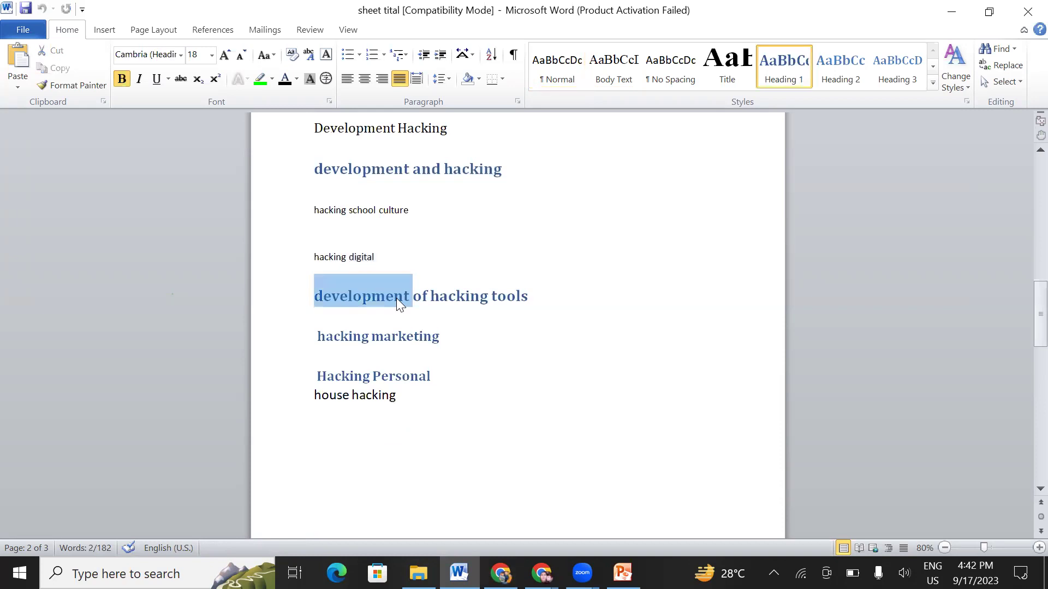
{"action": "left_click", "coordinate": [396, 298]}
{"action": "right_click", "coordinate": [397, 298]}
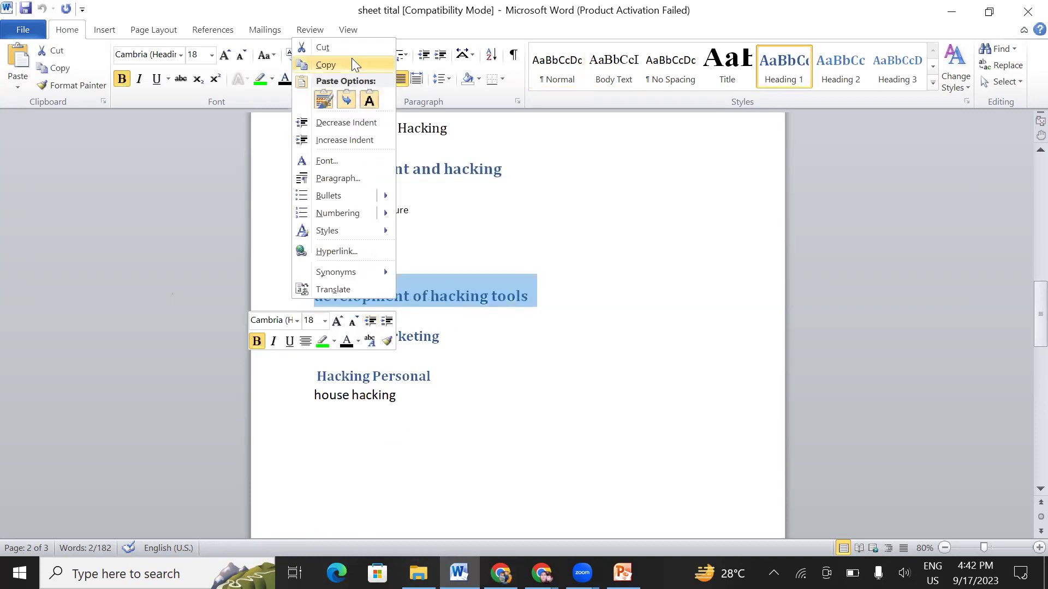
{"action": "left_click", "coordinate": [327, 66]}
Step: Return to the KDP page in Chrome and paste "development of hacking tools" into the keyword field below "hacking digital"
{"action": "key", "text": "alt+Tab"}
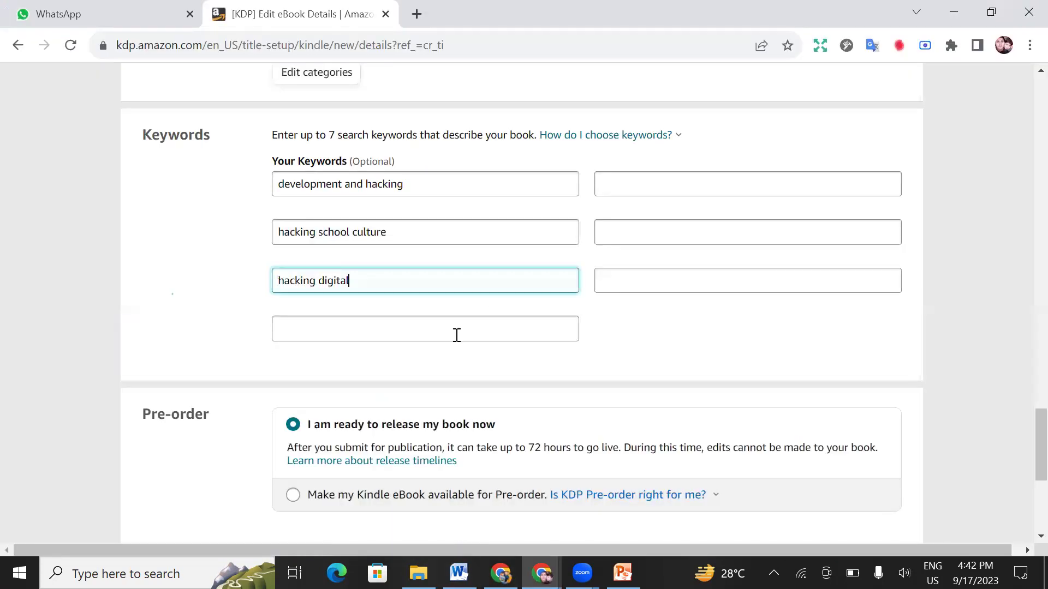
{"action": "right_click", "coordinate": [457, 335]}
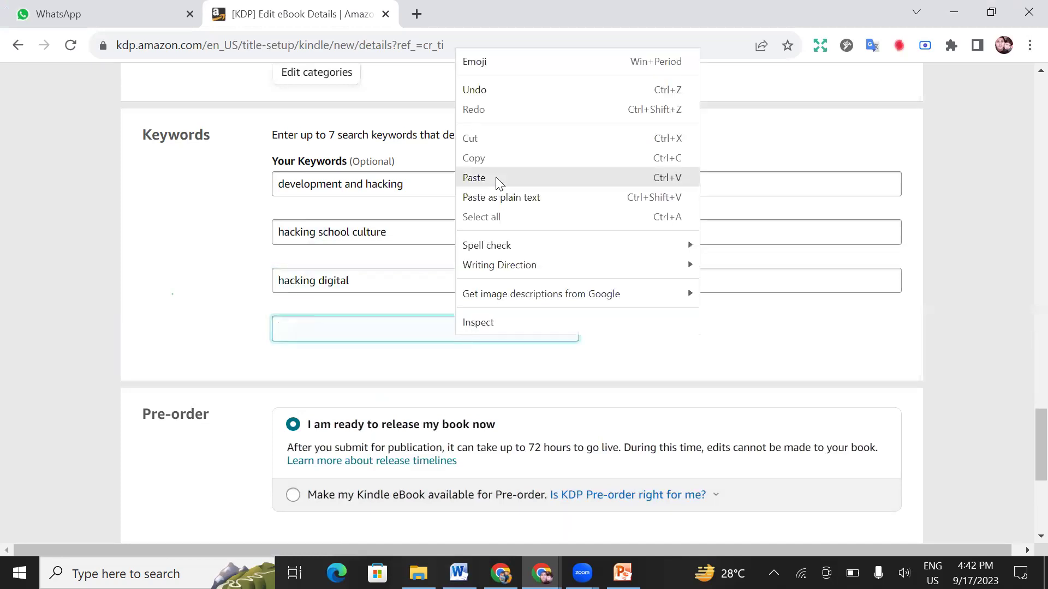
{"action": "left_click", "coordinate": [609, 198]}
Step: Fill the three remaining empty keyword fields with the copied keyword "development of hacking tools"
{"action": "left_click", "coordinate": [616, 190]}
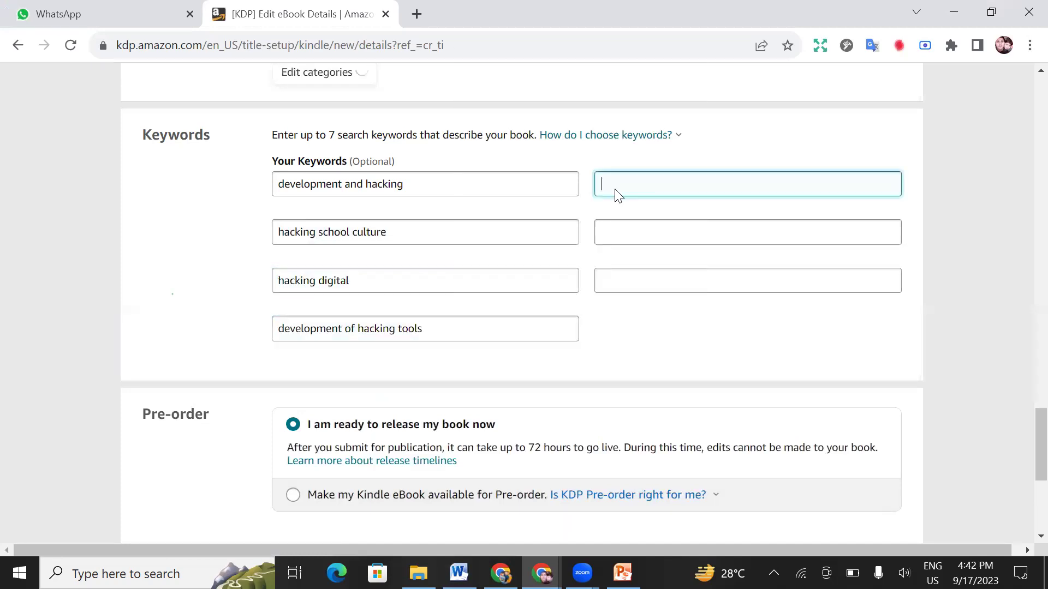
{"action": "right_click", "coordinate": [629, 319]}
{"action": "key", "text": "ctrl+v"}
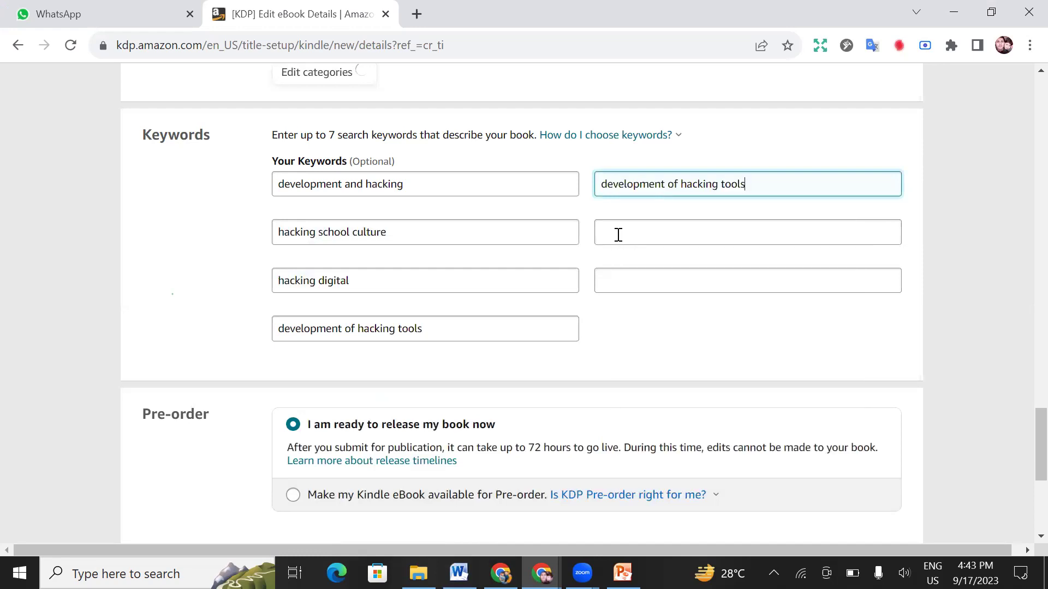
{"action": "right_click", "coordinate": [616, 240]}
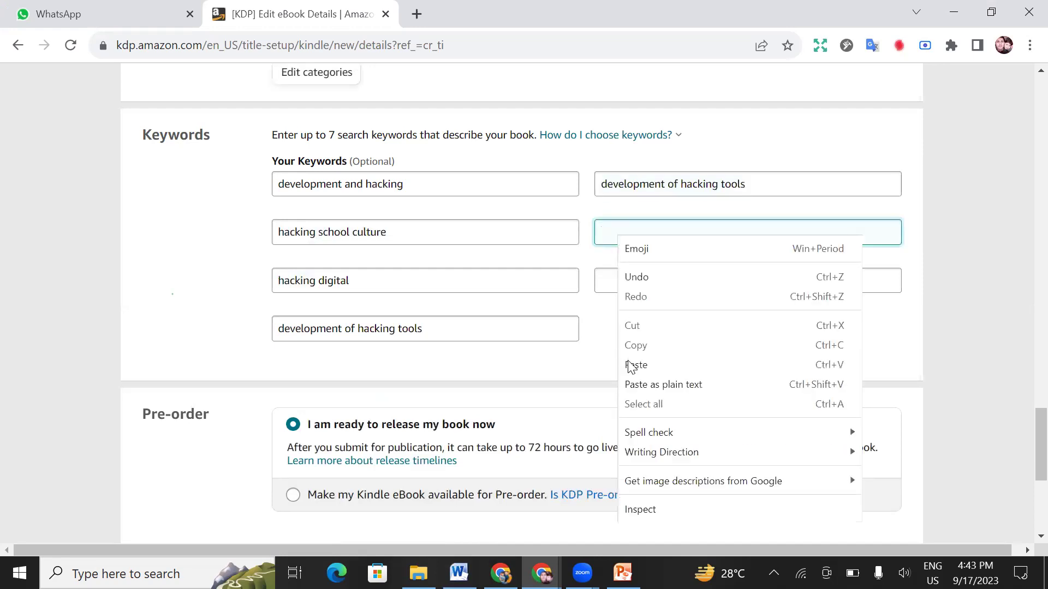
{"action": "key", "text": "ctrl+v"}
{"action": "right_click", "coordinate": [612, 274]}
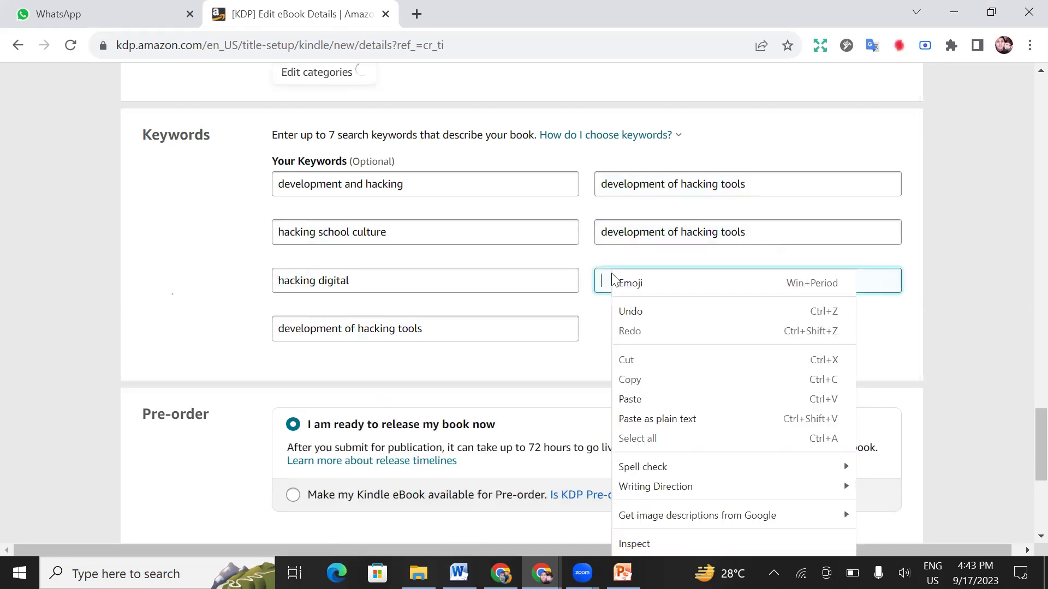
{"action": "left_click", "coordinate": [629, 399]}
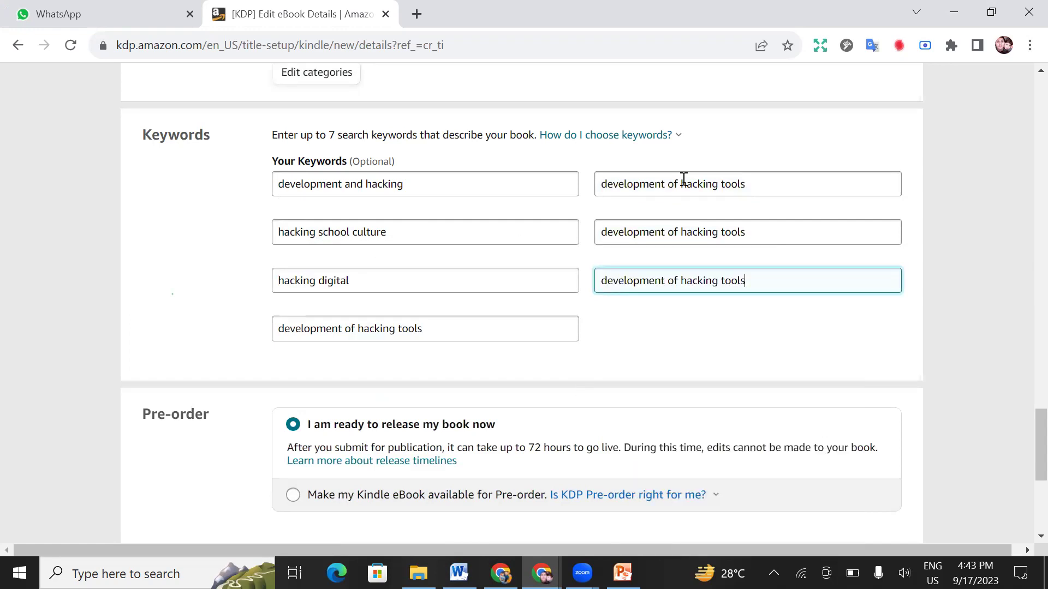
{"action": "left_click_drag", "start_coordinate": [619, 184], "coordinate": [601, 184]}
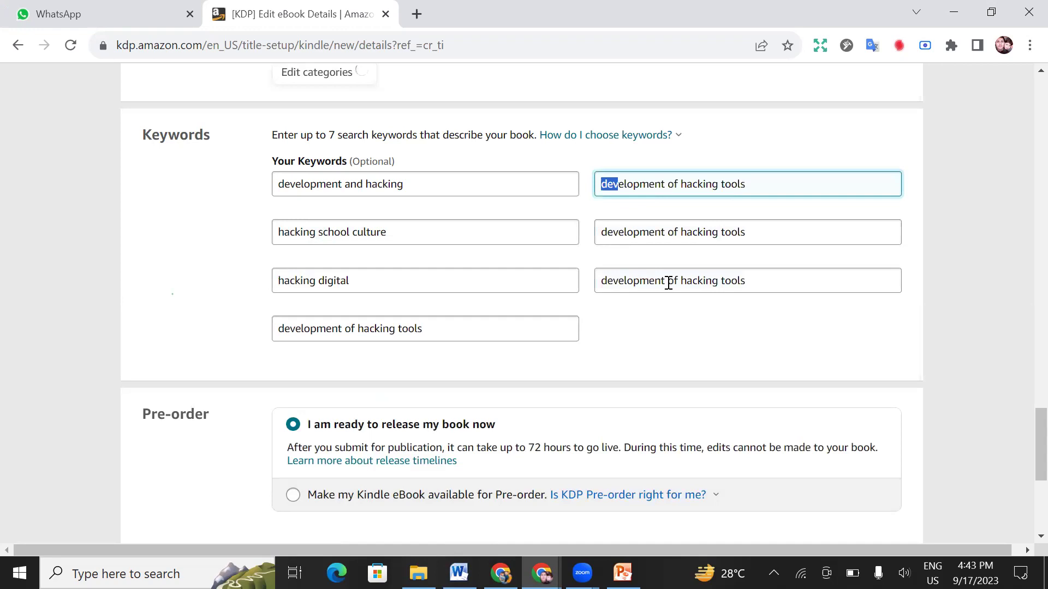
{"action": "key", "text": "ctrl+a"}
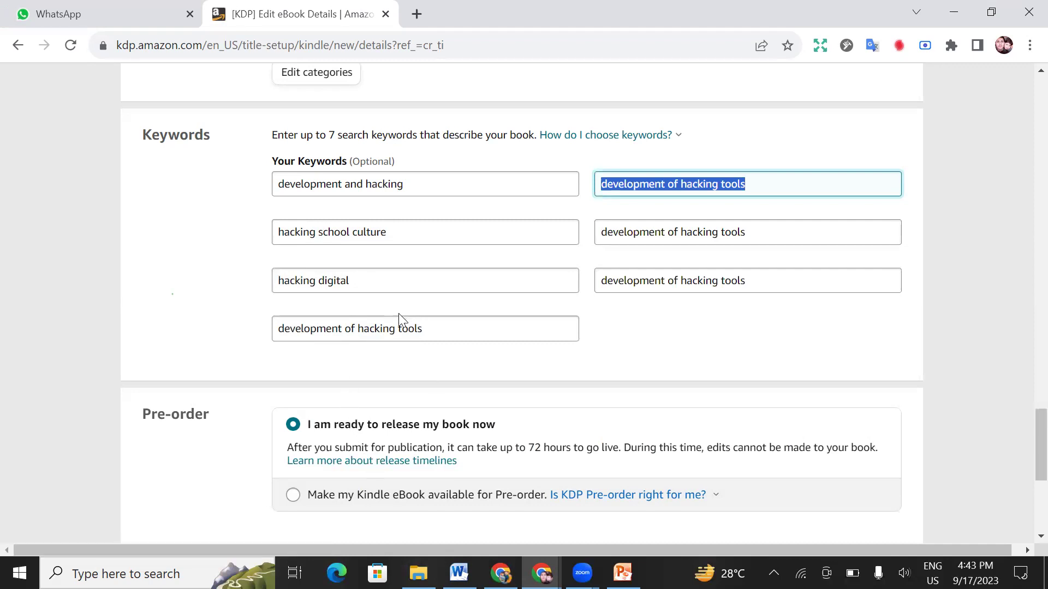
Step: Keep the release option "I am ready to release my book now", save the eBook details and continue to the Content page
{"action": "scroll", "coordinate": [355, 330], "scroll_direction": "down", "scroll_amount": 3}
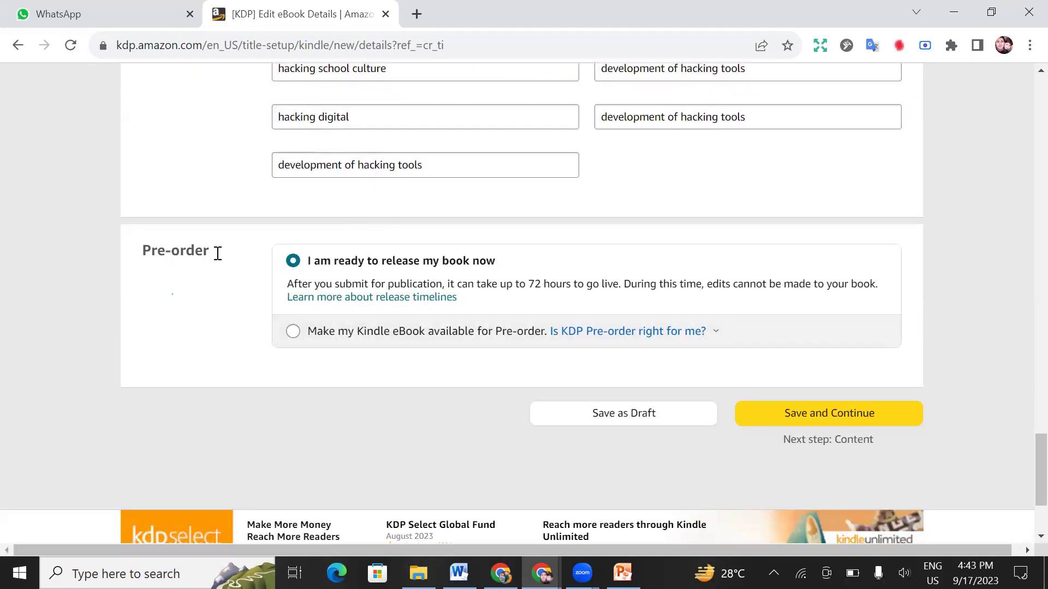
{"action": "left_click_drag", "start_coordinate": [216, 251], "coordinate": [157, 251]}
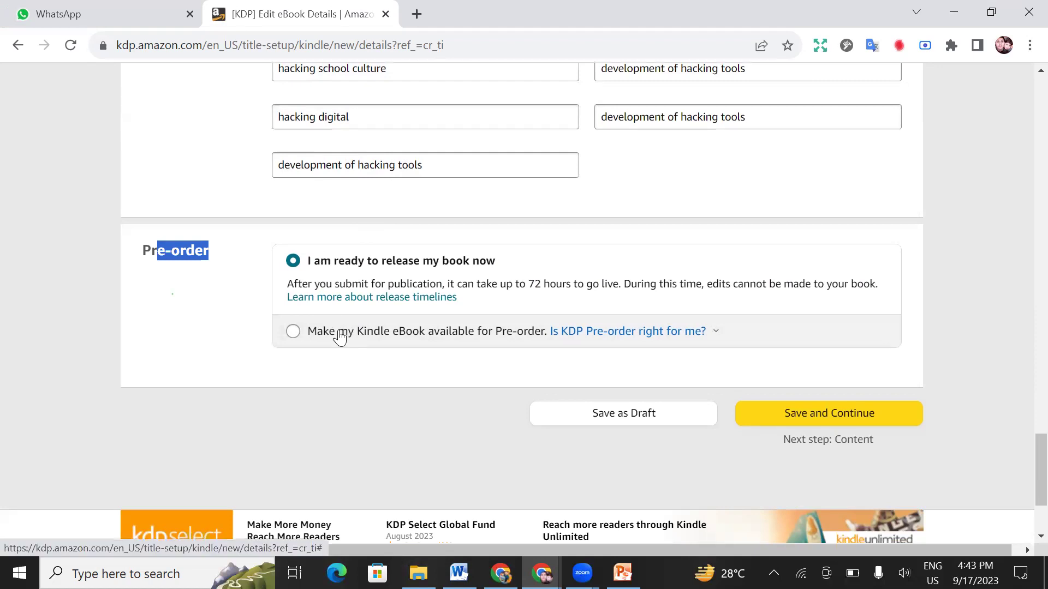
{"action": "left_click", "coordinate": [823, 420]}
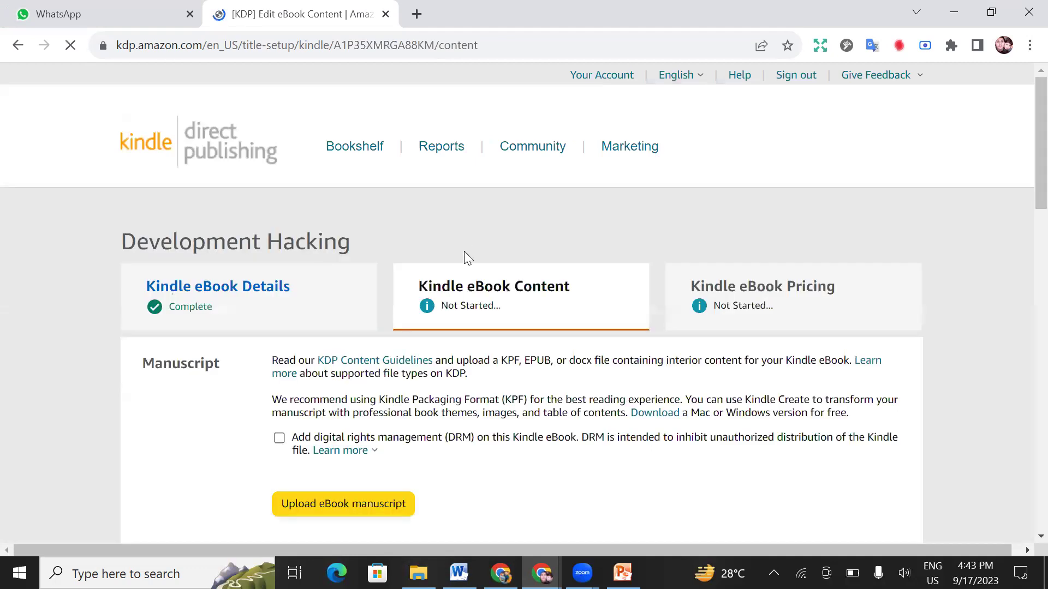
Step: Upload the document "English" from the Development Hacking folder in Downloads as the eBook manuscript
{"action": "scroll", "coordinate": [479, 205], "scroll_direction": "down", "scroll_amount": 1}
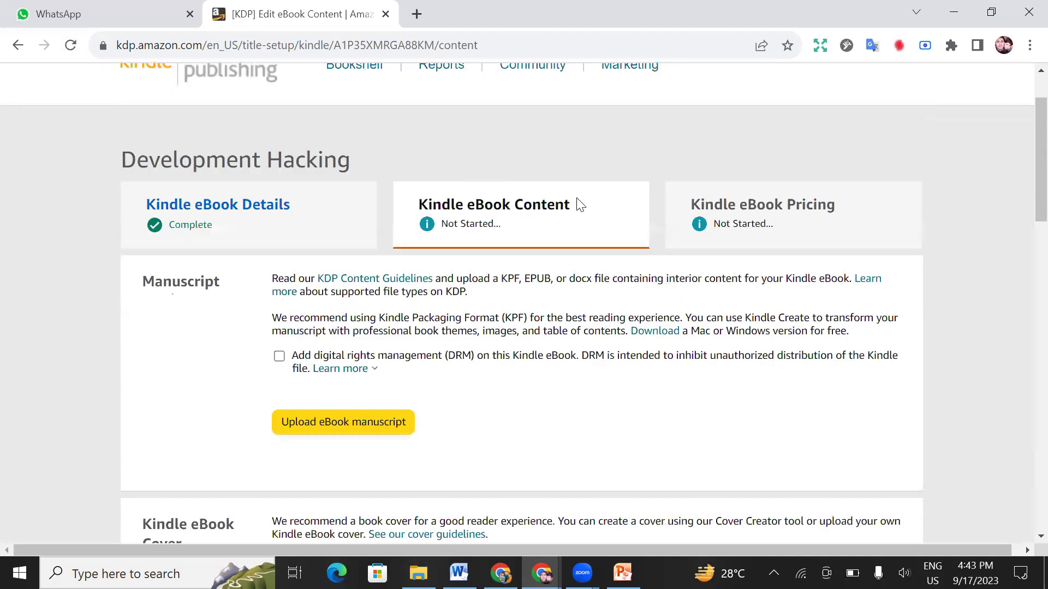
{"action": "left_click_drag", "start_coordinate": [577, 203], "coordinate": [489, 299]}
{"action": "scroll", "coordinate": [483, 295], "scroll_direction": "down", "scroll_amount": 5}
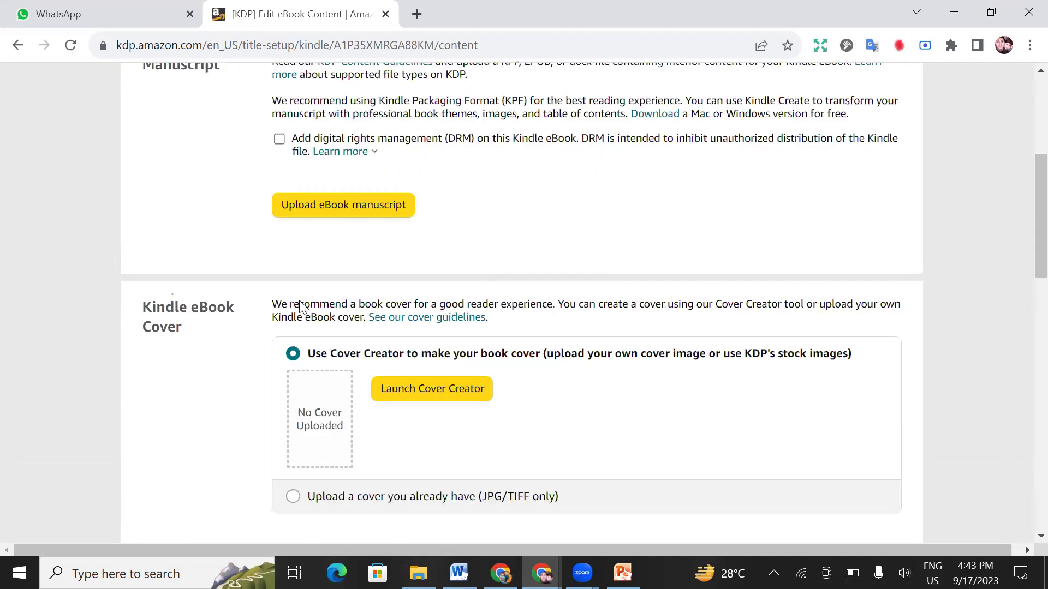
{"action": "scroll", "coordinate": [211, 314], "scroll_direction": "up", "scroll_amount": 5}
{"action": "scroll", "coordinate": [473, 389], "scroll_direction": "down", "scroll_amount": 3}
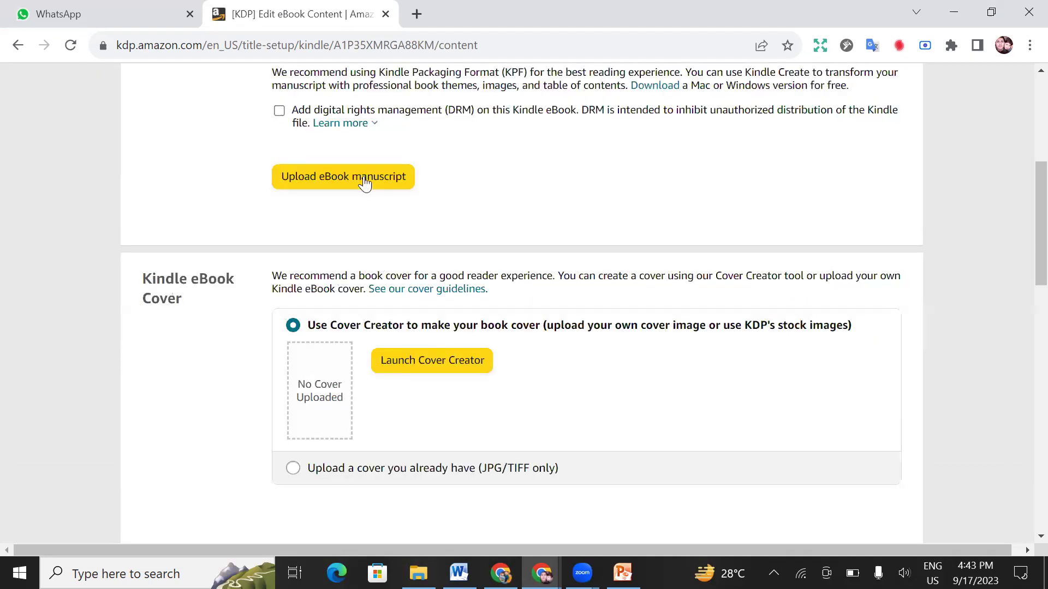
{"action": "left_click", "coordinate": [363, 176]}
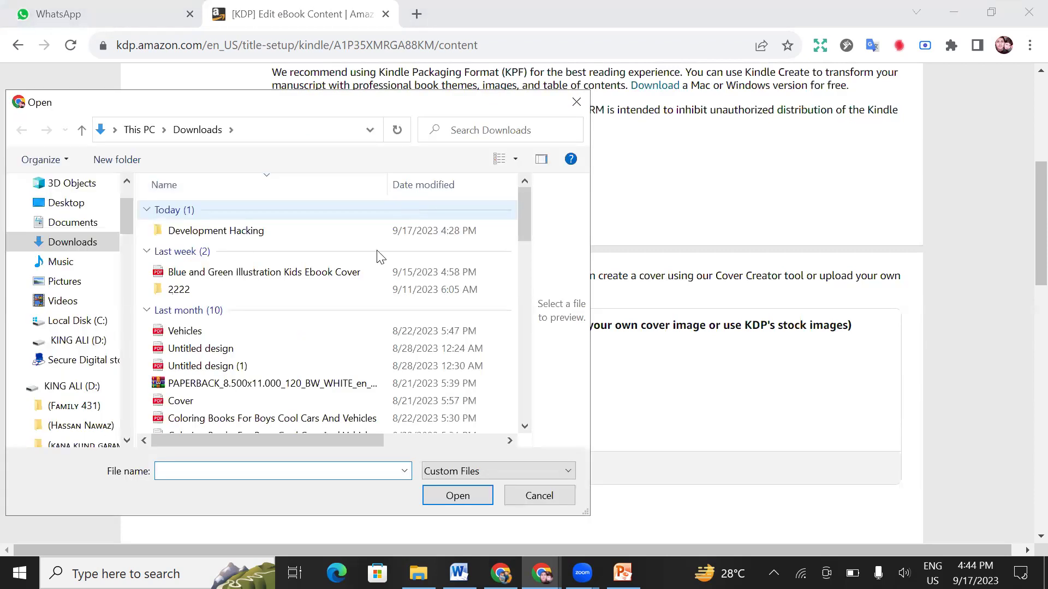
{"action": "left_click", "coordinate": [212, 235]}
{"action": "double_click", "coordinate": [211, 235]}
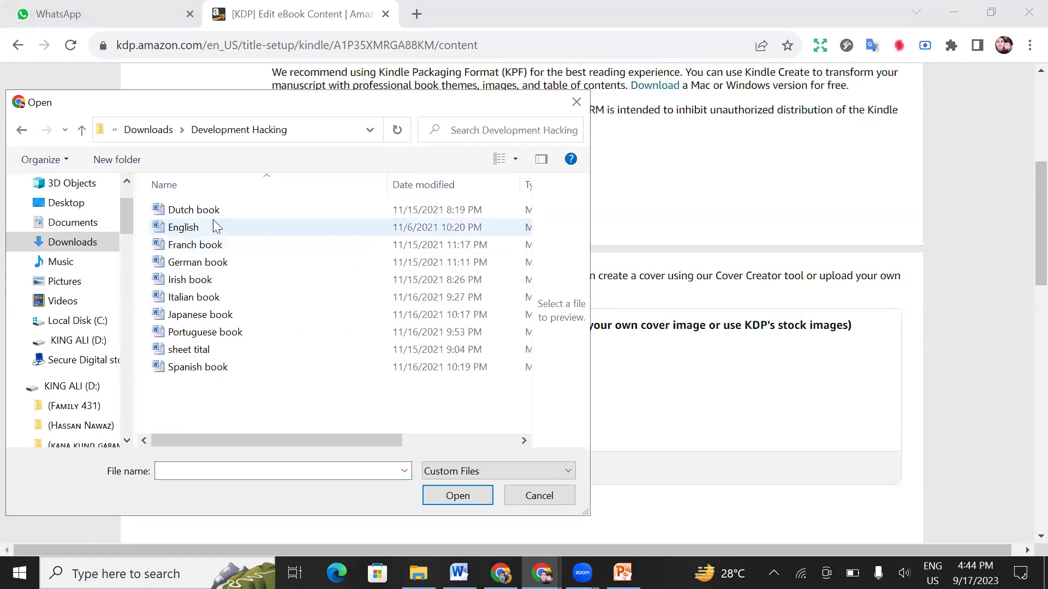
{"action": "left_click", "coordinate": [224, 228]}
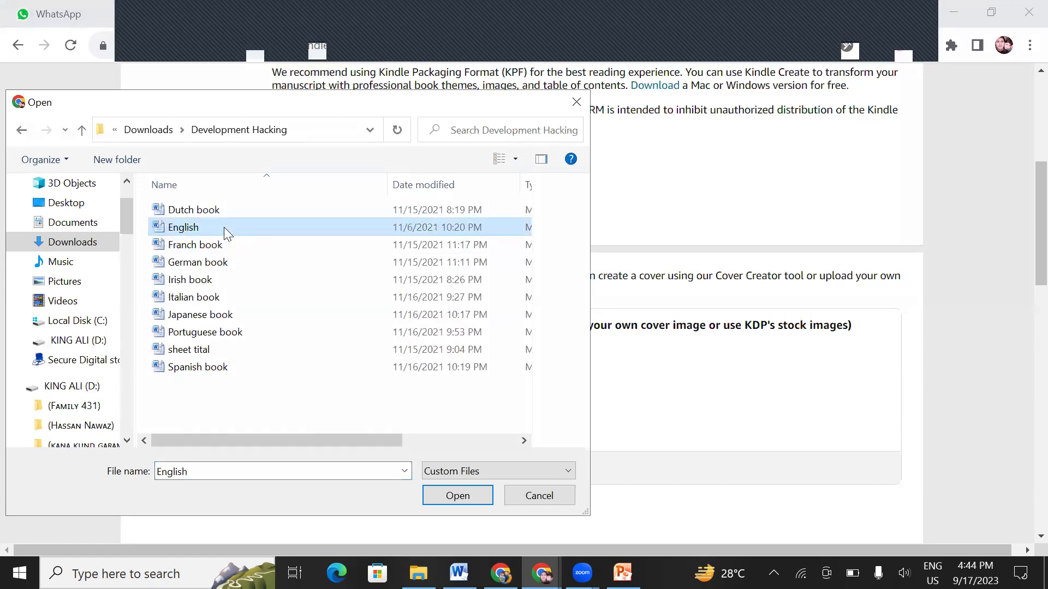
{"action": "left_click", "coordinate": [453, 496]}
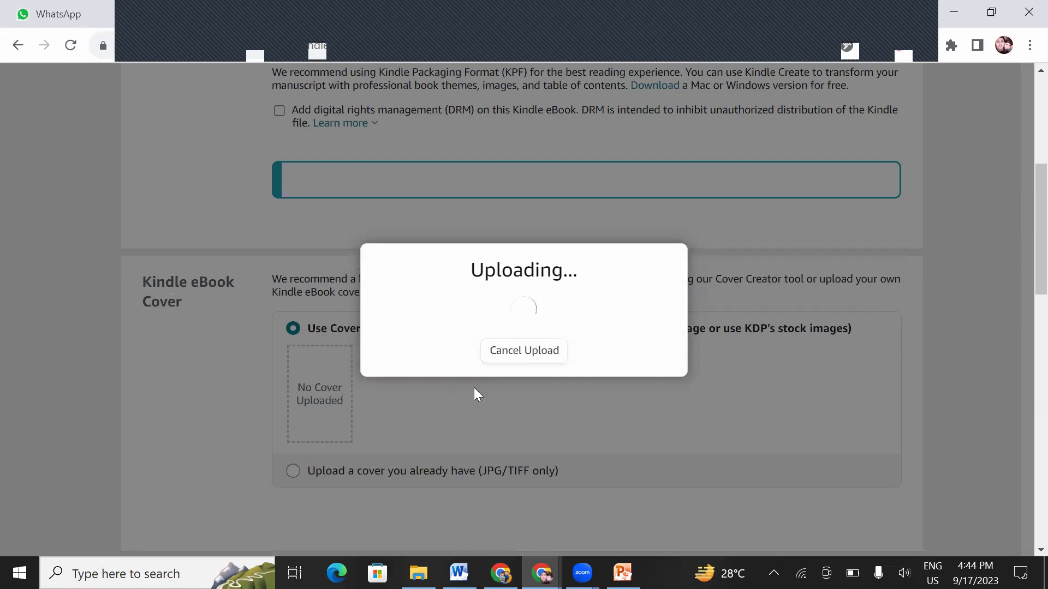
Step: Choose to upload an existing cover for the eBook and upload the "English" image from the Development Hacking folder
{"action": "scroll", "coordinate": [474, 387], "scroll_direction": "down", "scroll_amount": 2}
{"action": "scroll", "coordinate": [297, 236], "scroll_direction": "down", "scroll_amount": 1}
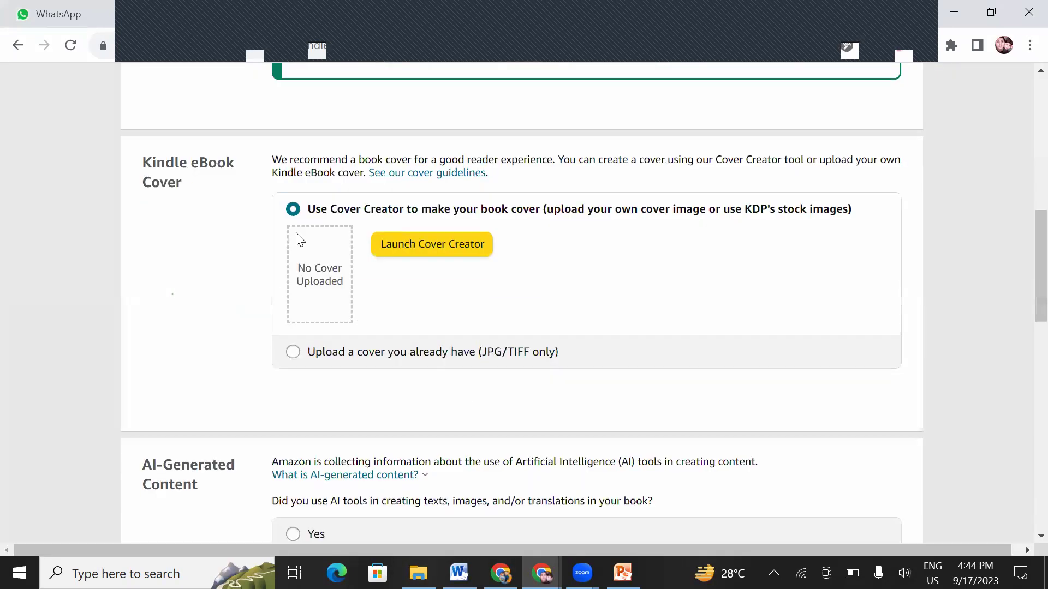
{"action": "left_click", "coordinate": [293, 354]}
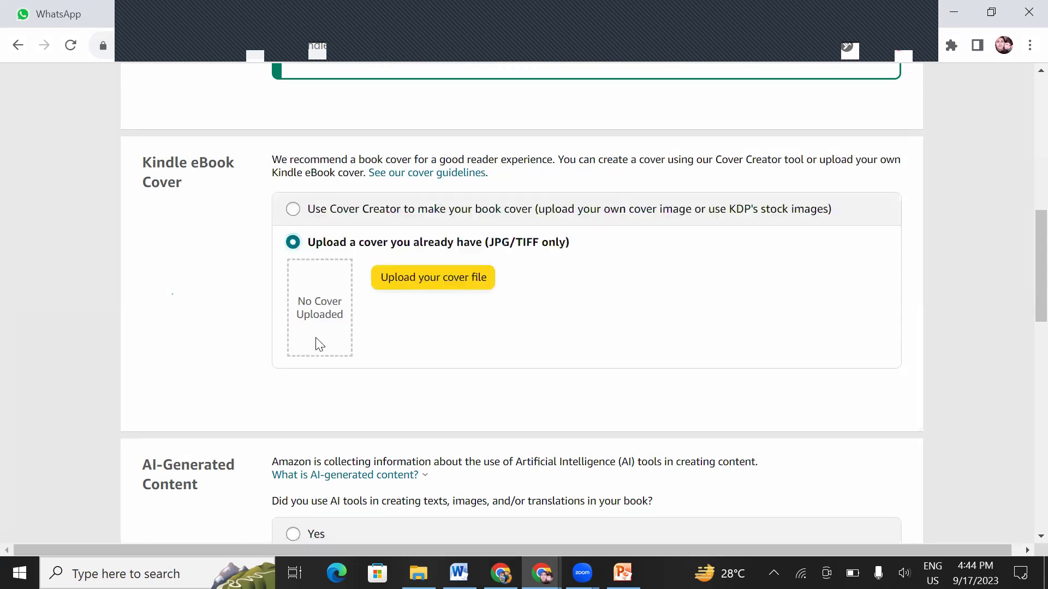
{"action": "left_click", "coordinate": [415, 282]}
{"action": "left_click", "coordinate": [412, 275]}
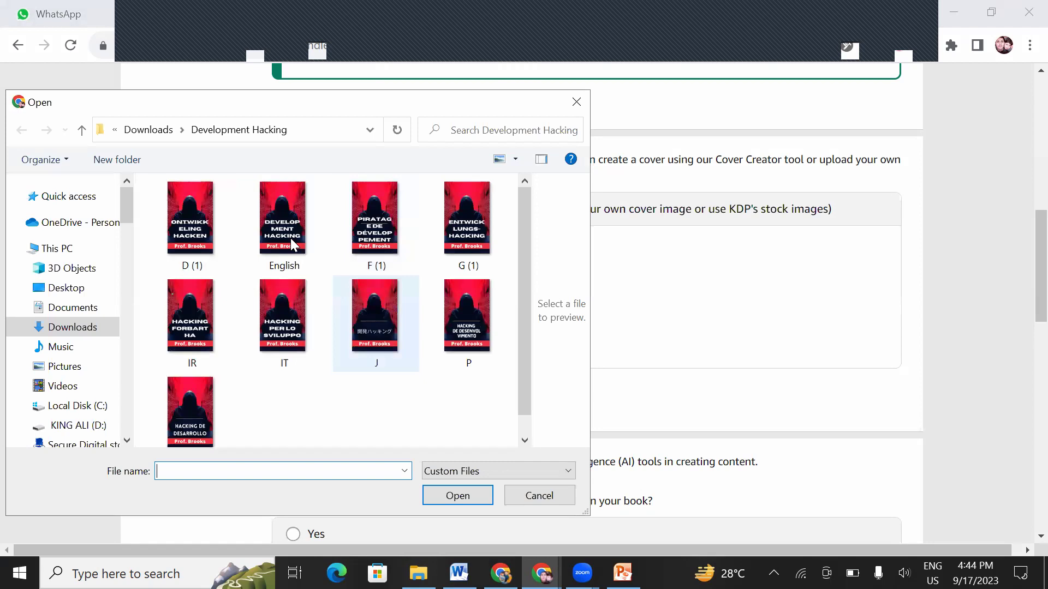
{"action": "left_click", "coordinate": [277, 211]}
{"action": "left_click", "coordinate": [457, 495]}
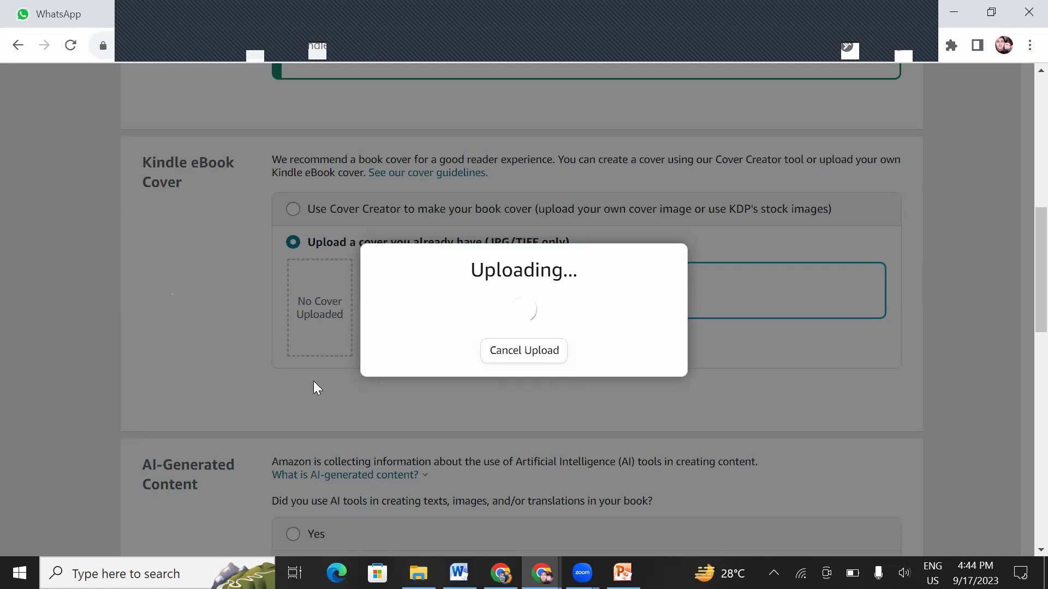
Step: Answer No to the question about using AI tools in creating the book's texts, images or translations
{"action": "scroll", "coordinate": [313, 382], "scroll_direction": "down", "scroll_amount": 5}
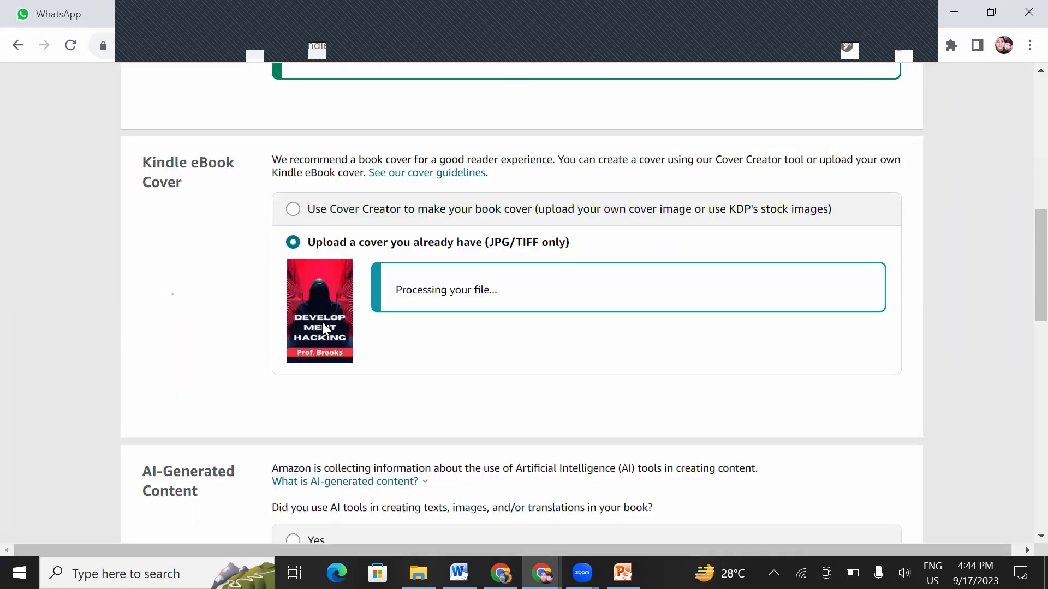
{"action": "left_click", "coordinate": [293, 330]}
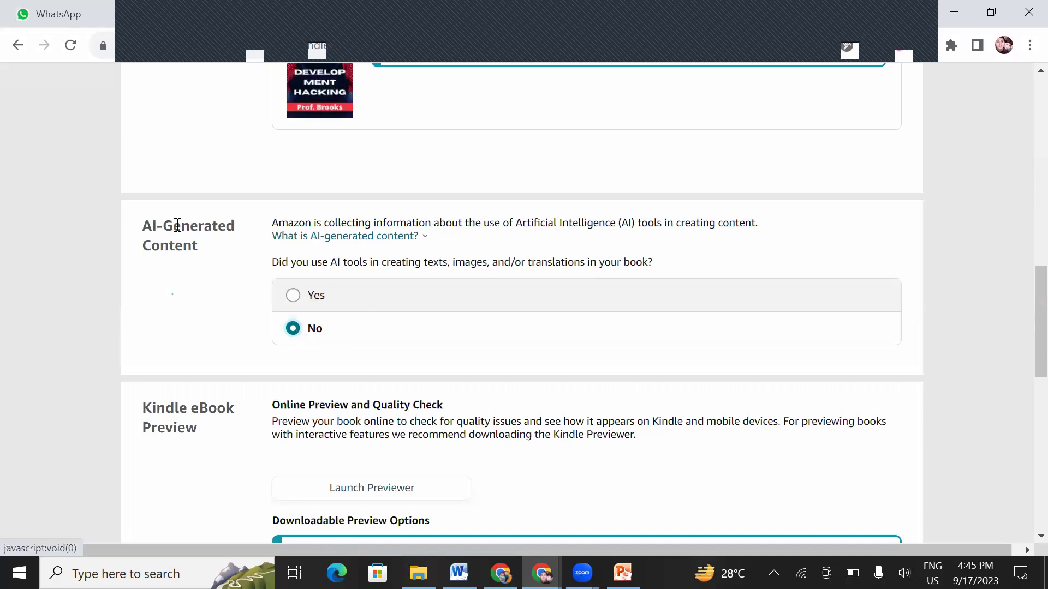
{"action": "left_click", "coordinate": [294, 295]}
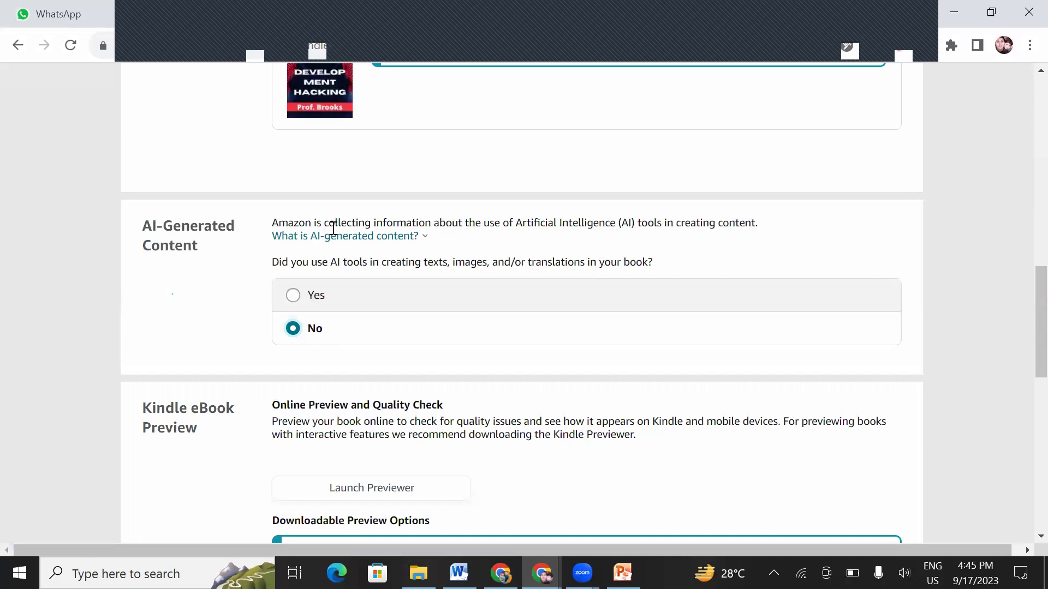
{"action": "mouse_move", "coordinate": [334, 238]}
{"action": "left_click_drag", "start_coordinate": [522, 223], "coordinate": [610, 222]}
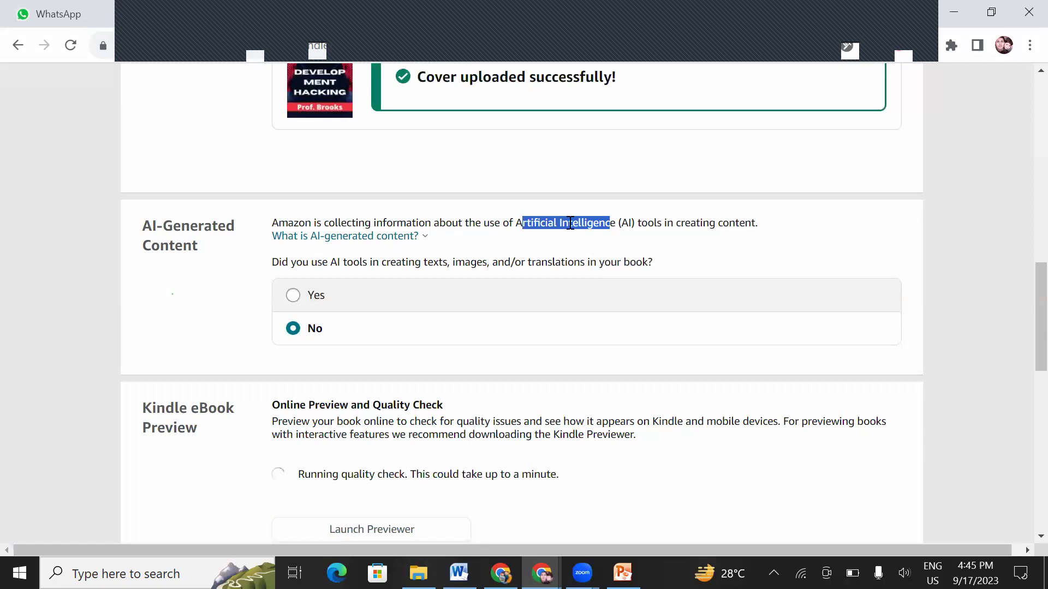
{"action": "left_click", "coordinate": [179, 234]}
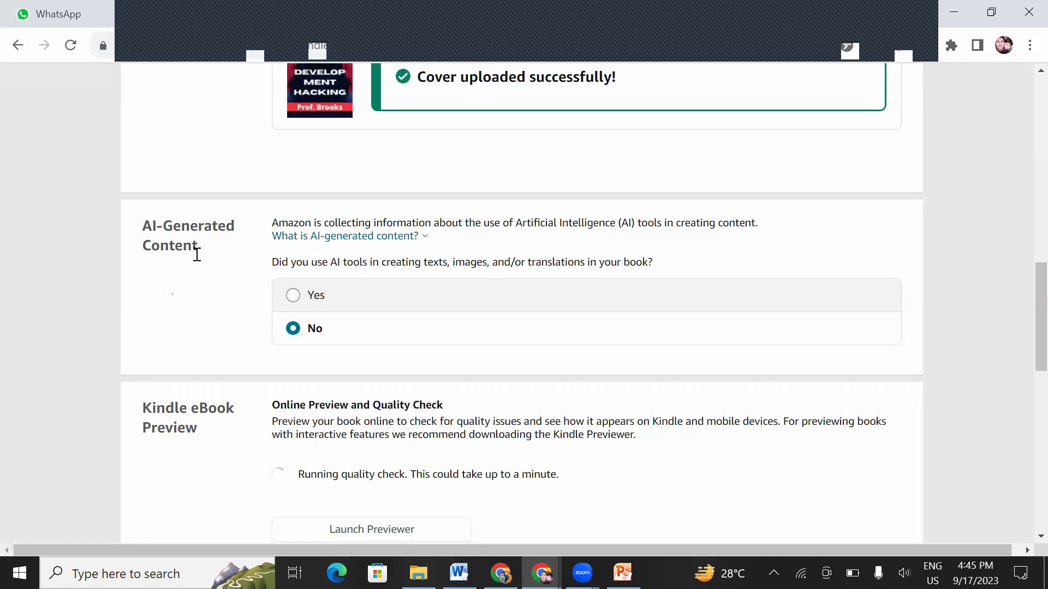
{"action": "left_click_drag", "start_coordinate": [198, 251], "coordinate": [148, 214]}
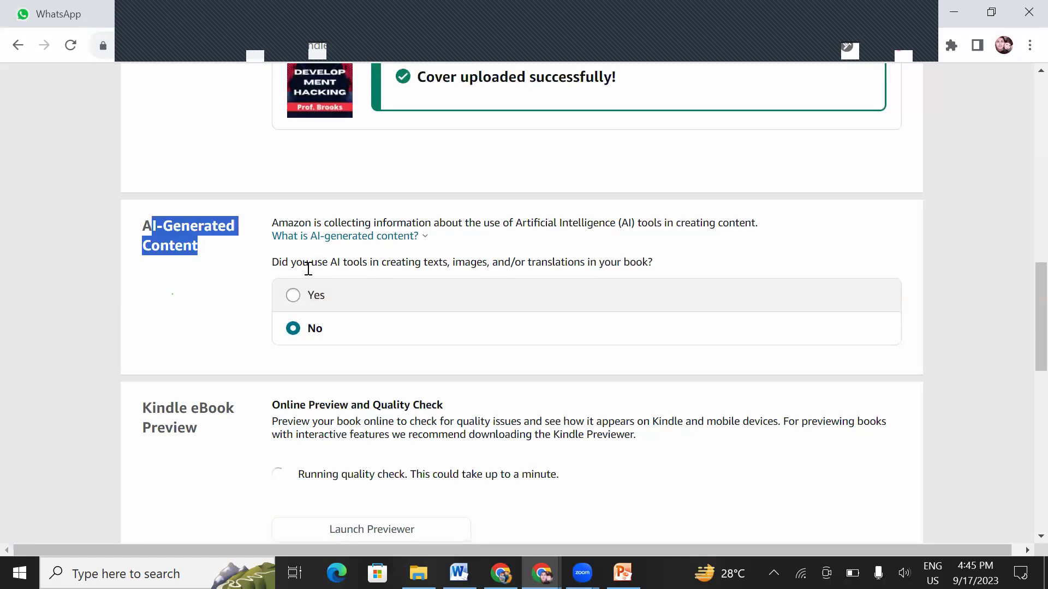
Step: Open the Development Hacking eBook in the online previewer from the Kindle eBook Preview section
{"action": "scroll", "coordinate": [480, 279], "scroll_direction": "down", "scroll_amount": 3}
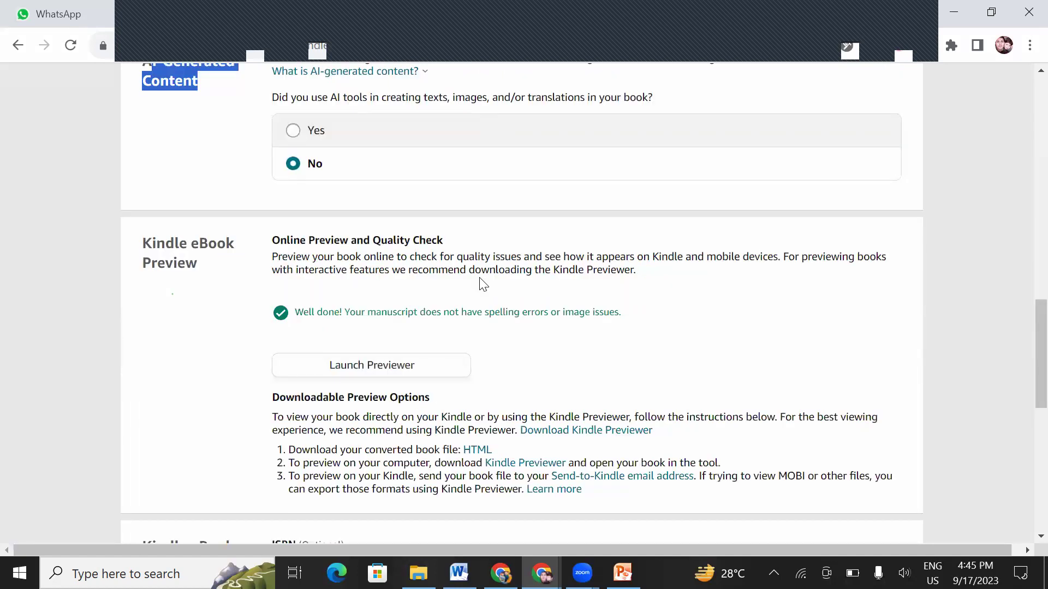
{"action": "scroll", "coordinate": [482, 284], "scroll_direction": "down", "scroll_amount": 3}
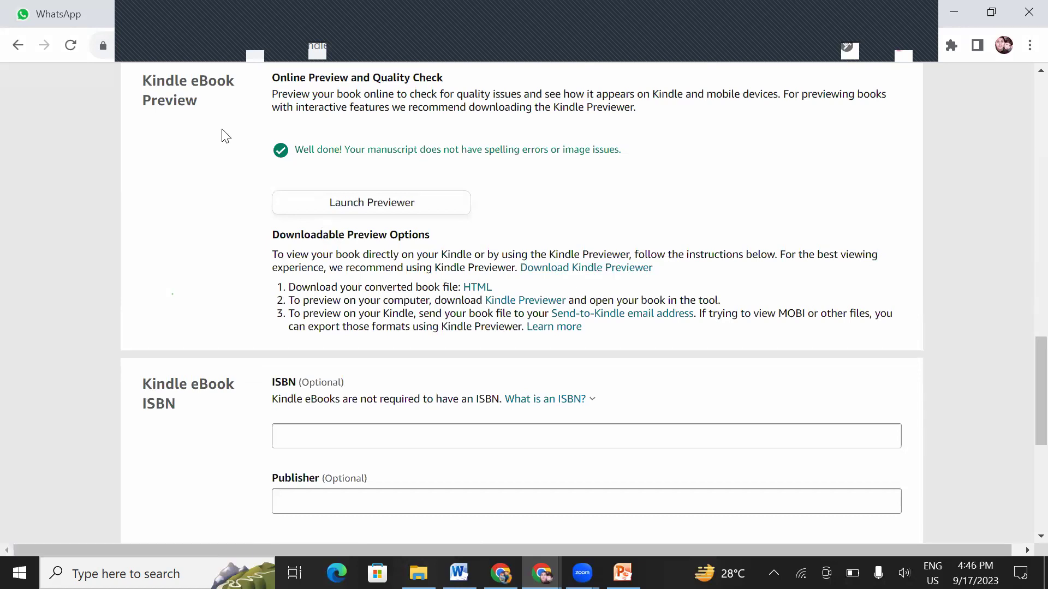
{"action": "scroll", "coordinate": [200, 147], "scroll_direction": "up", "scroll_amount": 2}
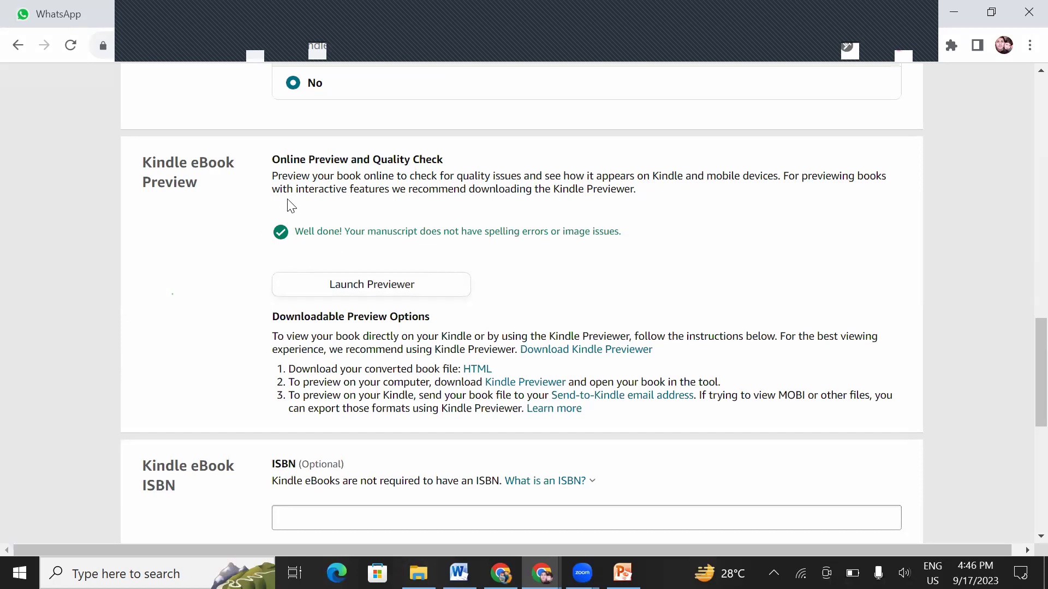
{"action": "left_click", "coordinate": [364, 290]}
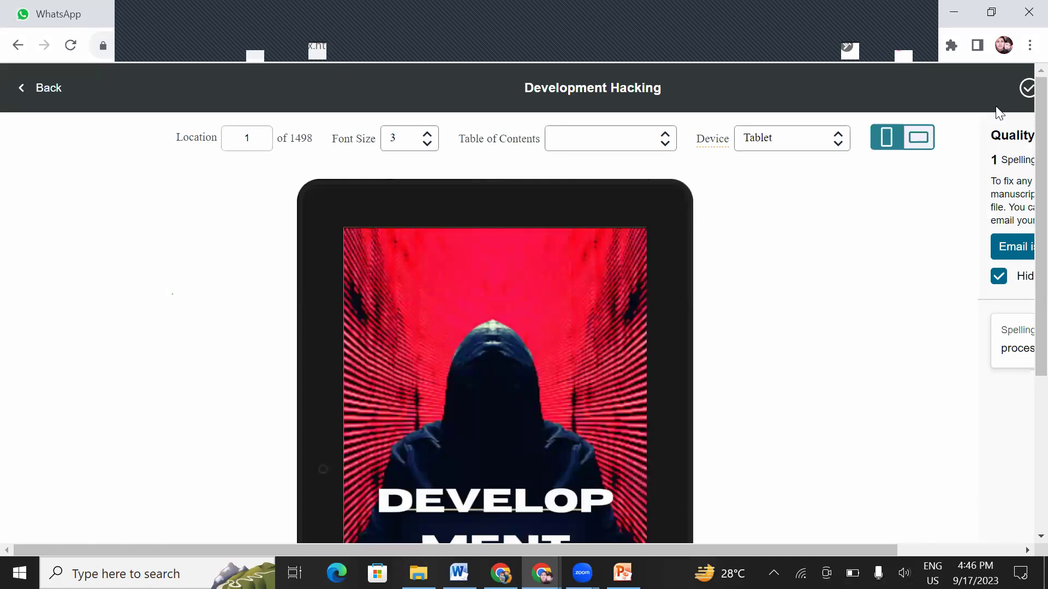
Step: Zoom the browser page out by two levels so the previewer and its quality issues list fit the window width
{"action": "left_click", "coordinate": [1026, 48]}
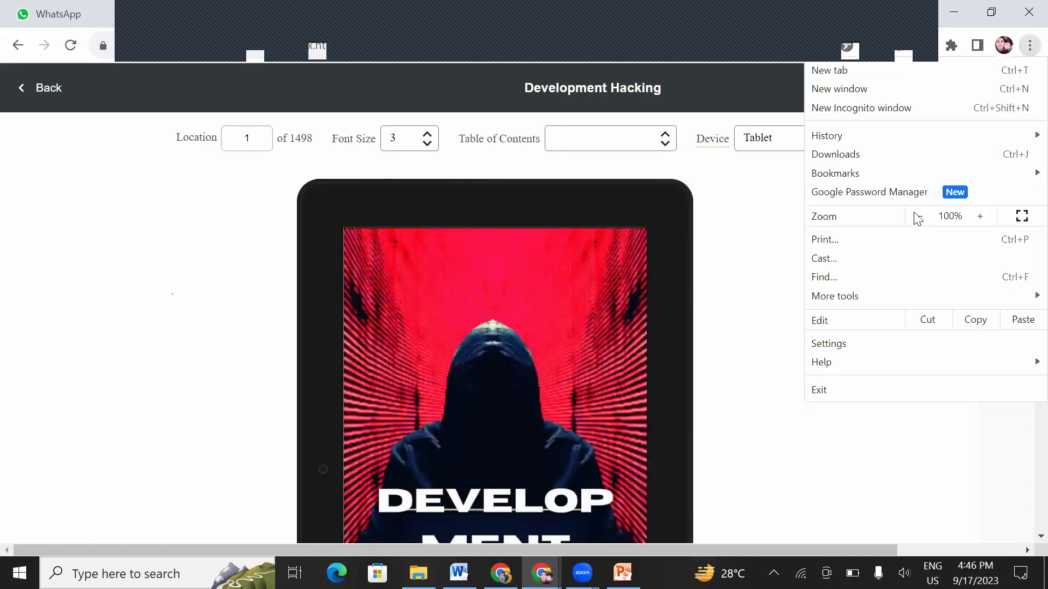
{"action": "left_click", "coordinate": [917, 217]}
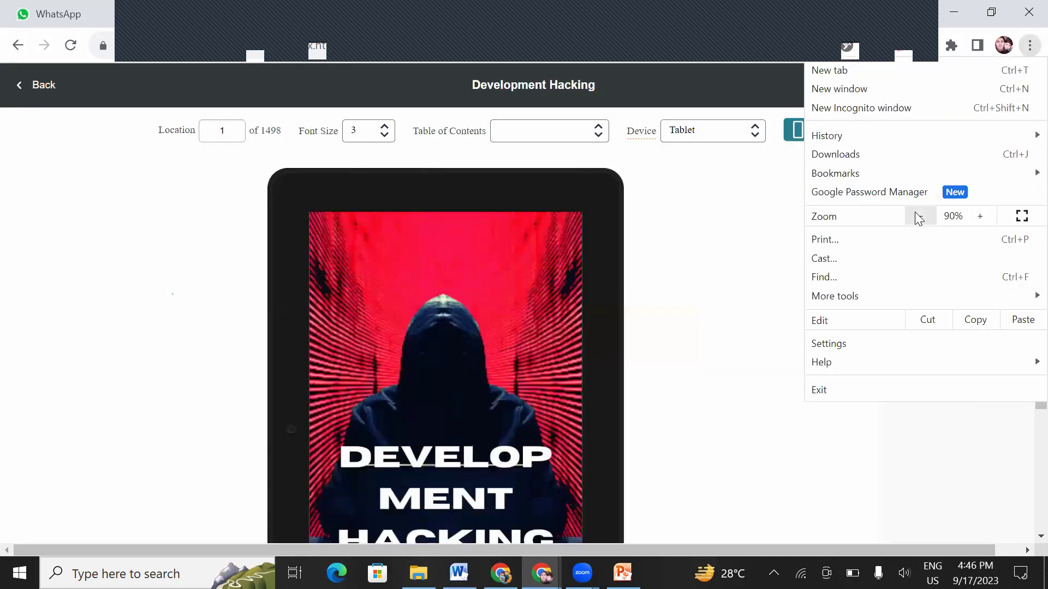
{"action": "left_click", "coordinate": [732, 320]}
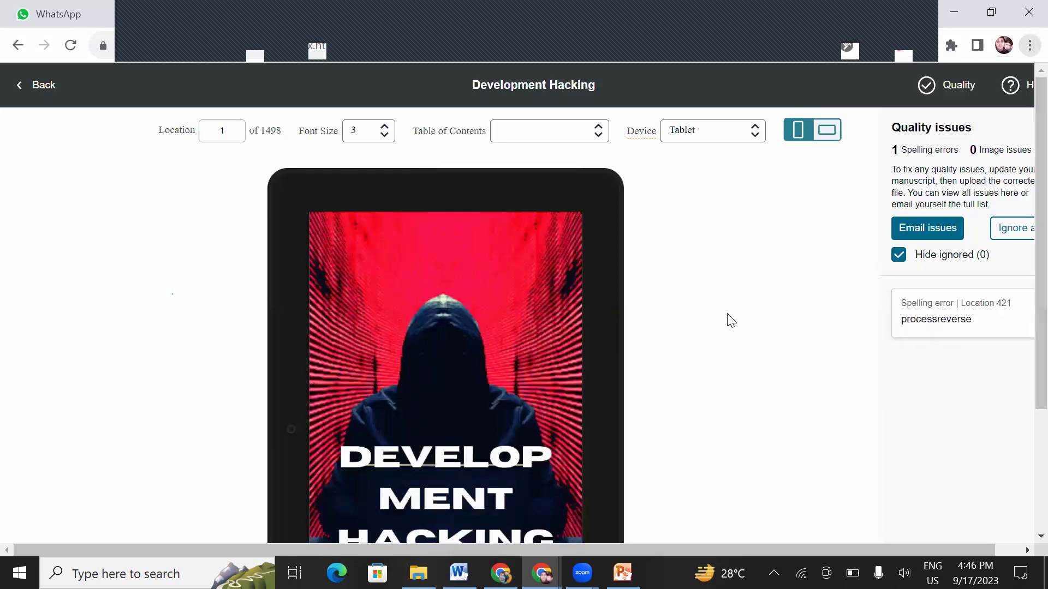
{"action": "left_click", "coordinate": [1030, 45]}
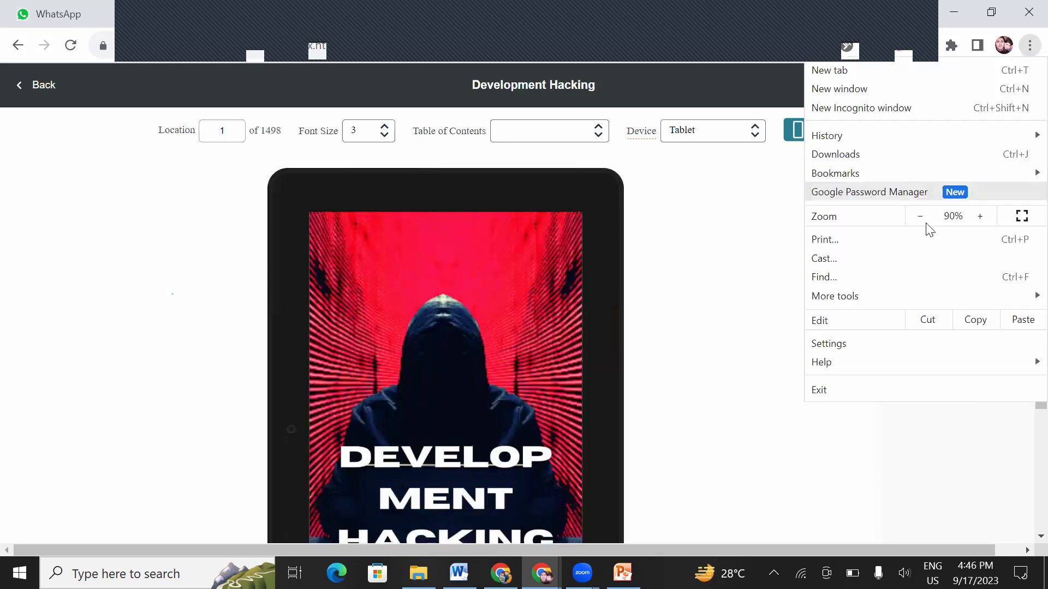
{"action": "left_click", "coordinate": [920, 216]}
{"action": "left_click", "coordinate": [719, 246]}
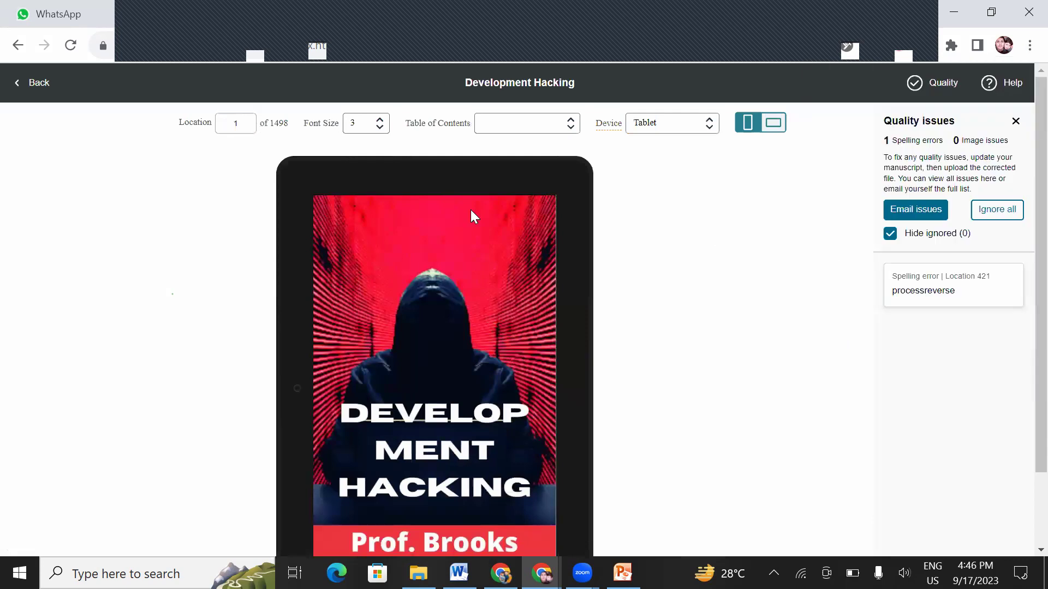
Step: Page through the eBook preview from the cover past the table of contents and Introduction to the chapter "1. Growth Hacking"
{"action": "scroll", "coordinate": [570, 346], "scroll_direction": "down", "scroll_amount": 2}
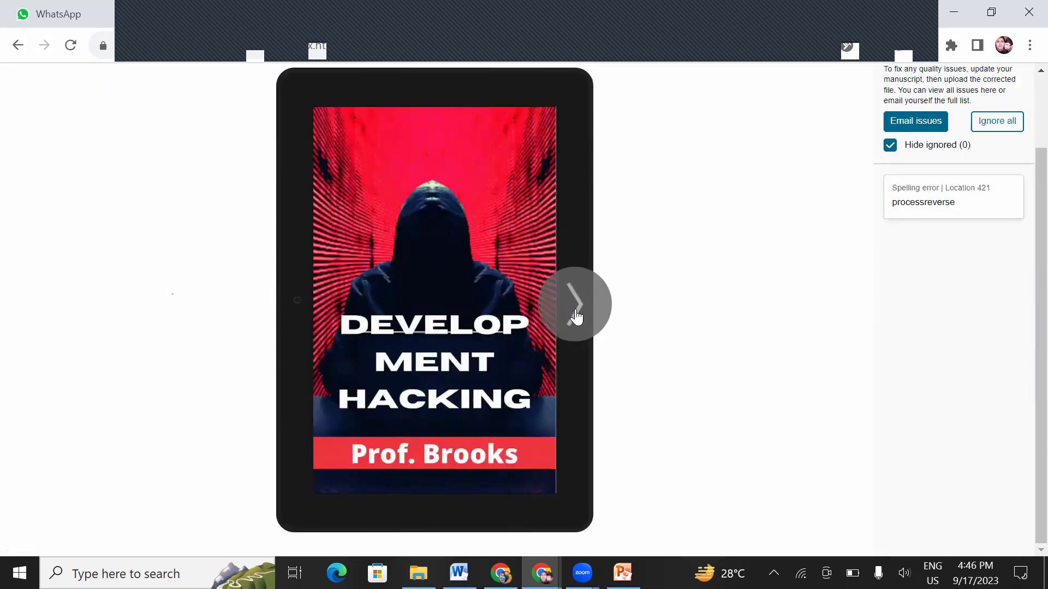
{"action": "left_click", "coordinate": [576, 317]}
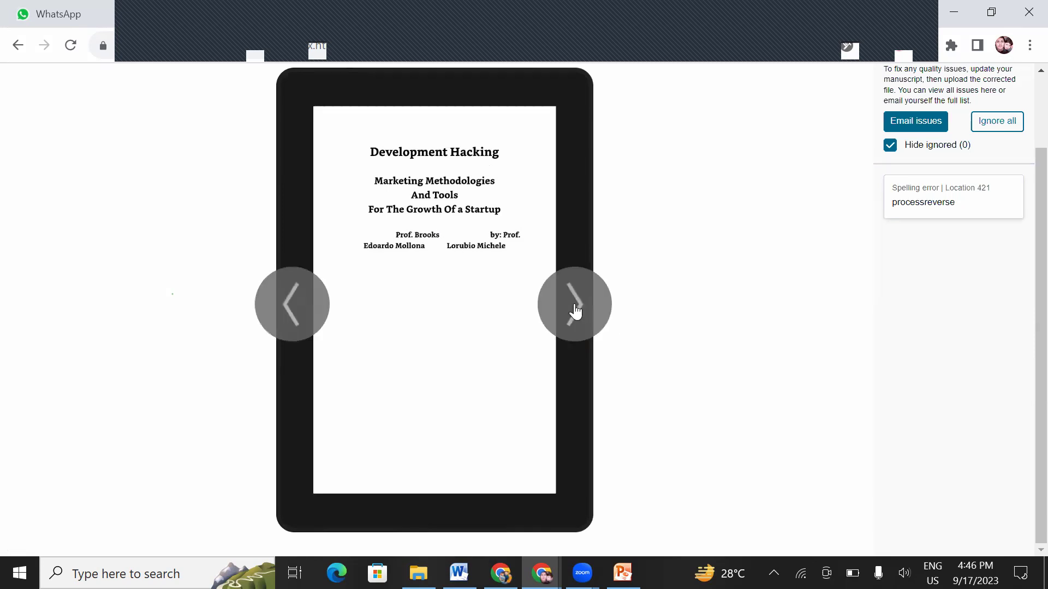
{"action": "left_click", "coordinate": [576, 312]}
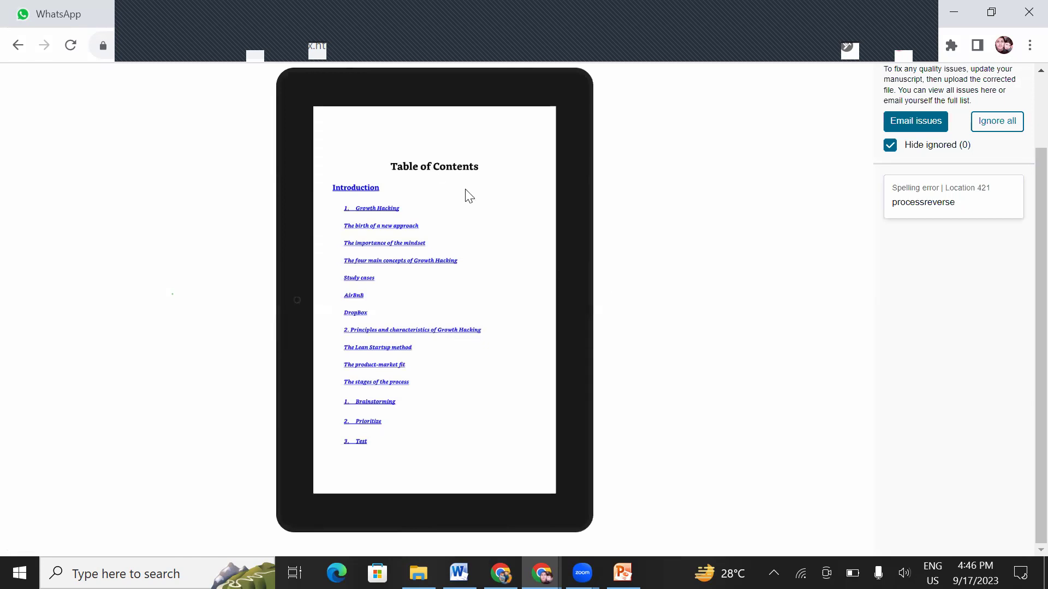
{"action": "left_click", "coordinate": [578, 323]}
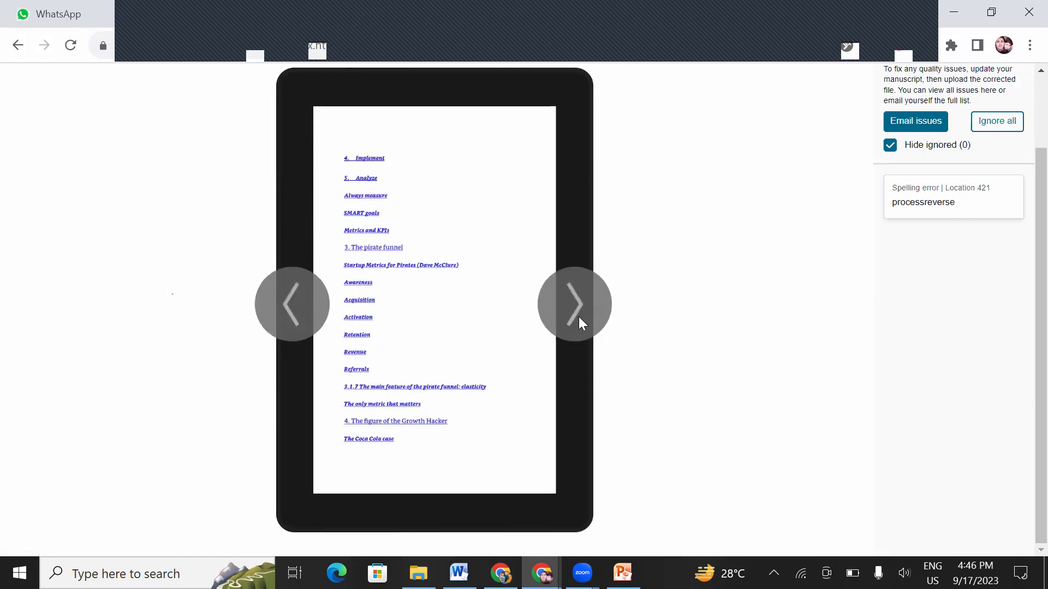
{"action": "left_click", "coordinate": [578, 318]}
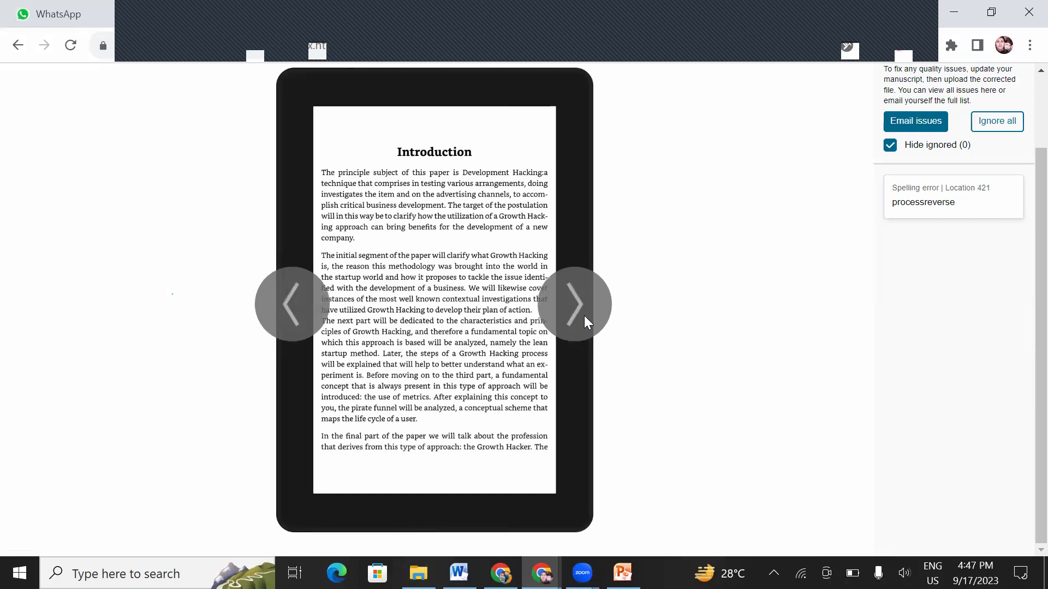
{"action": "left_click", "coordinate": [585, 321]}
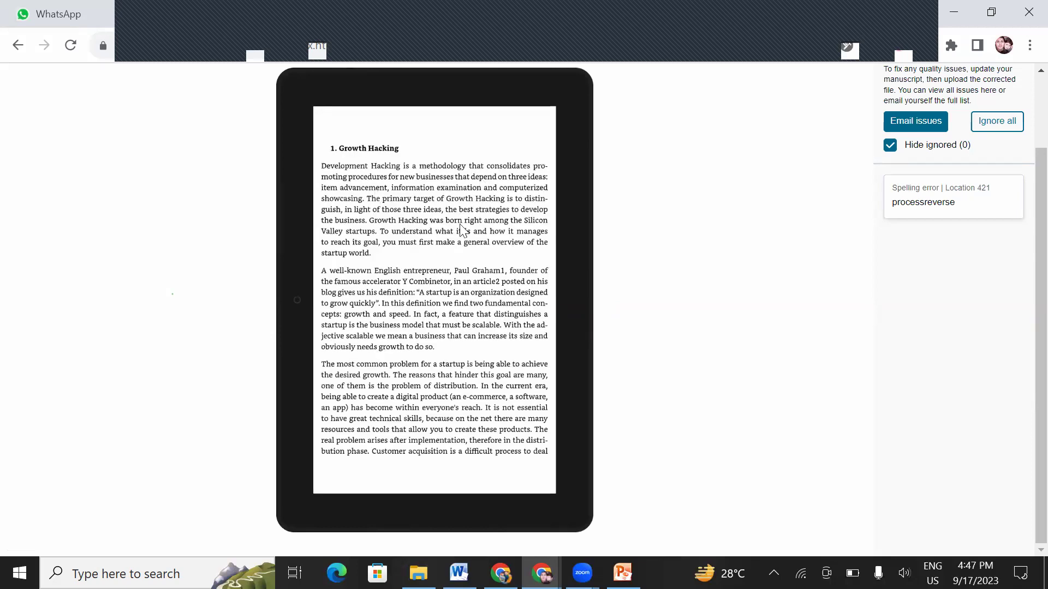
{"action": "scroll", "coordinate": [411, 158], "scroll_direction": "up", "scroll_amount": 2}
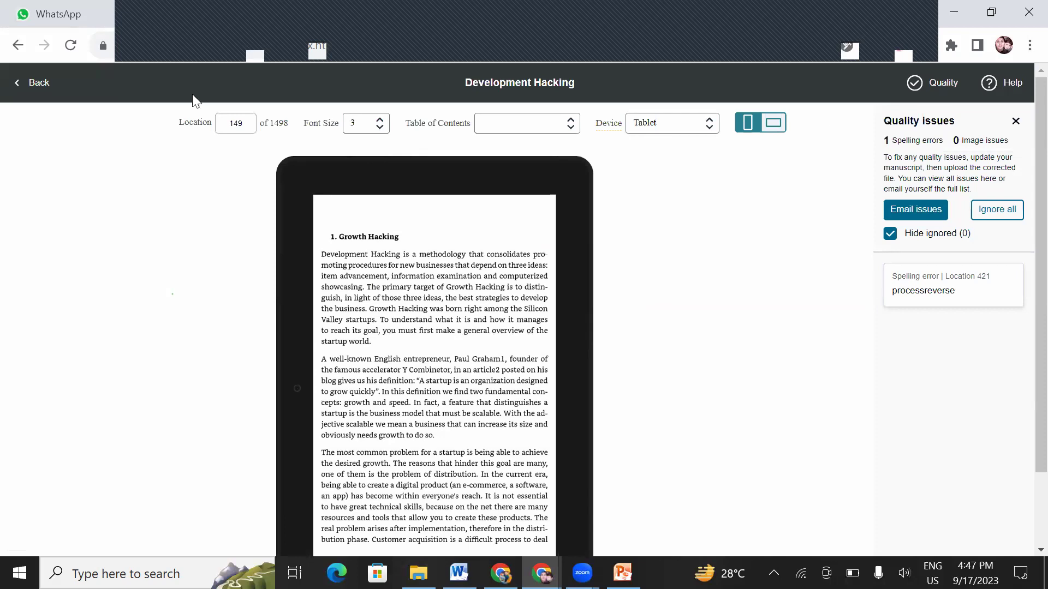
Step: Return from the previewer to the Content page, leave ISBN and Publisher empty, and save and continue to the Pricing page
{"action": "left_click", "coordinate": [21, 91]}
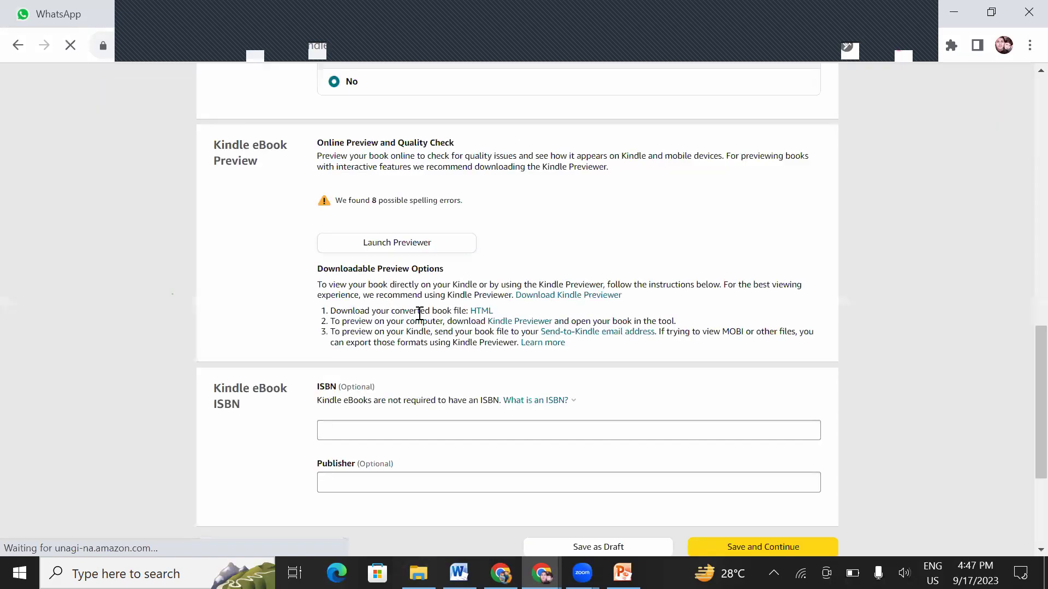
{"action": "scroll", "coordinate": [244, 227], "scroll_direction": "down", "scroll_amount": 4}
{"action": "scroll", "coordinate": [244, 227], "scroll_direction": "up", "scroll_amount": 5}
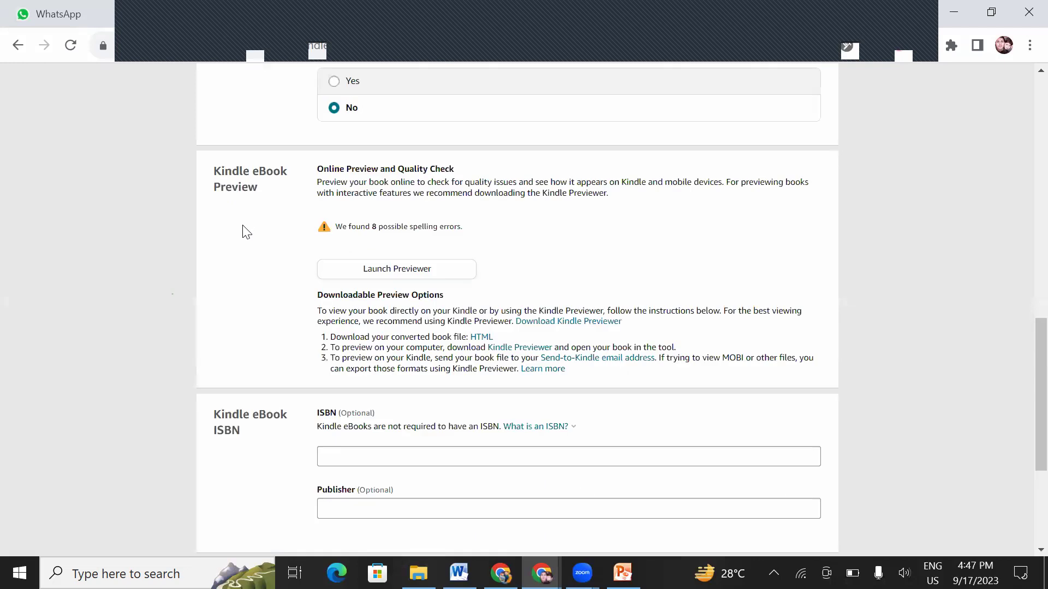
{"action": "scroll", "coordinate": [227, 257], "scroll_direction": "down", "scroll_amount": 3}
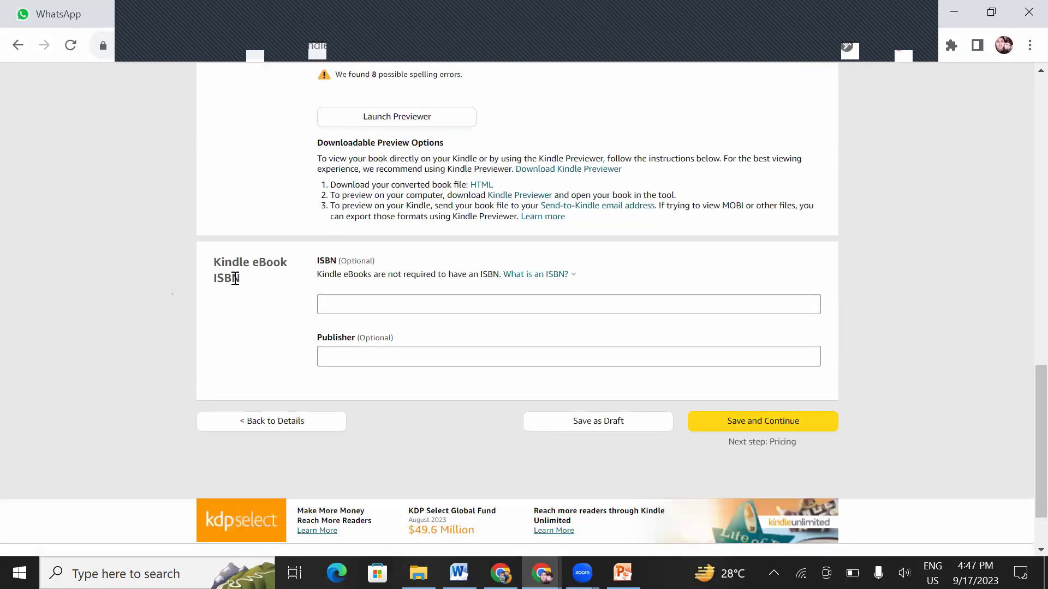
{"action": "left_click", "coordinate": [754, 428]}
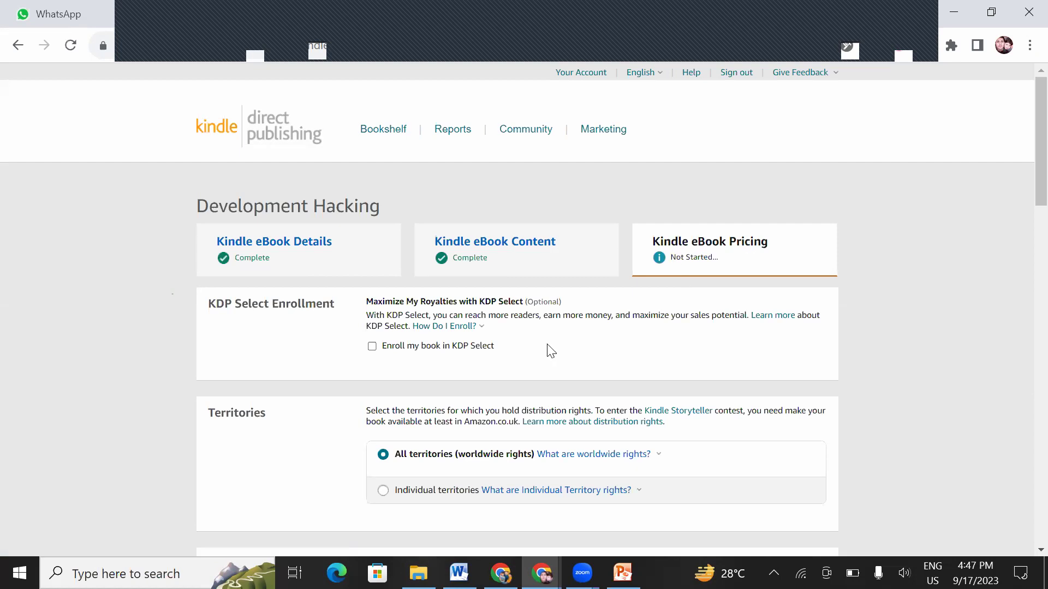
Step: Enroll the book in KDP Select
{"action": "scroll", "coordinate": [386, 202], "scroll_direction": "down", "scroll_amount": 3}
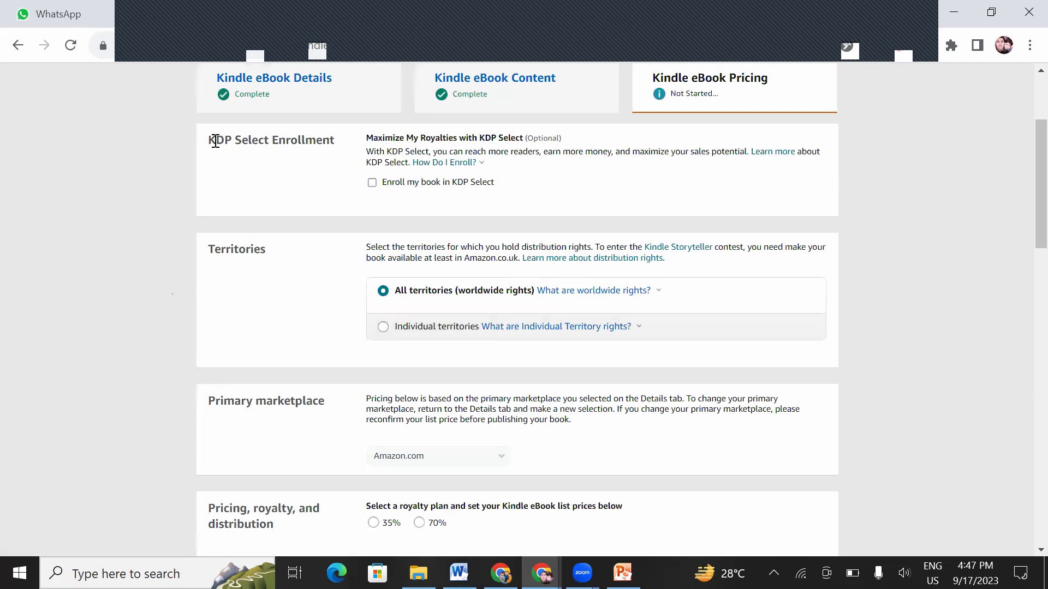
{"action": "left_click_drag", "start_coordinate": [207, 146], "coordinate": [337, 143]}
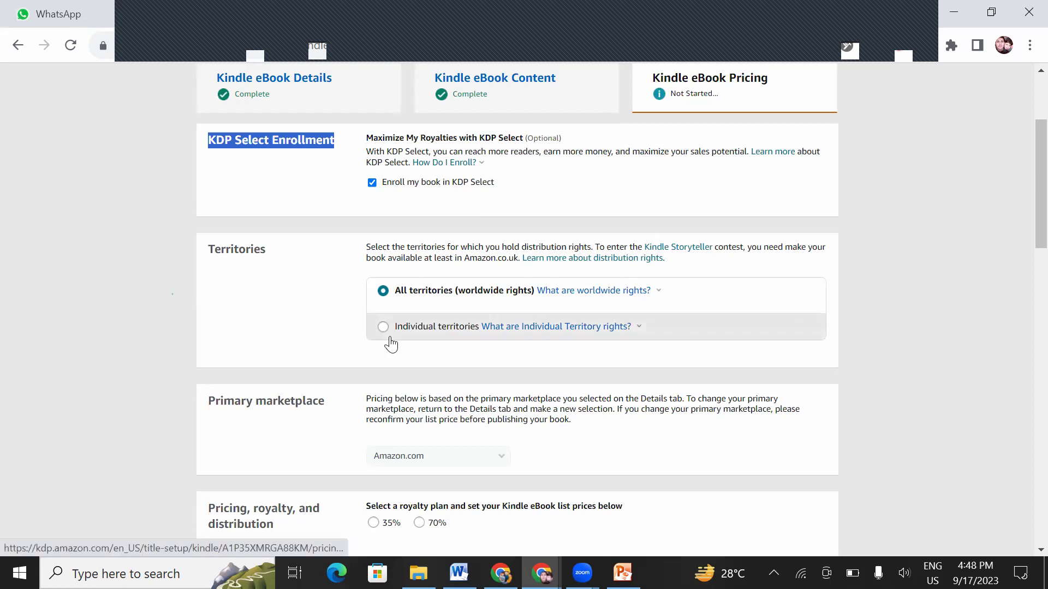
{"action": "scroll", "coordinate": [293, 270], "scroll_direction": "down", "scroll_amount": 3}
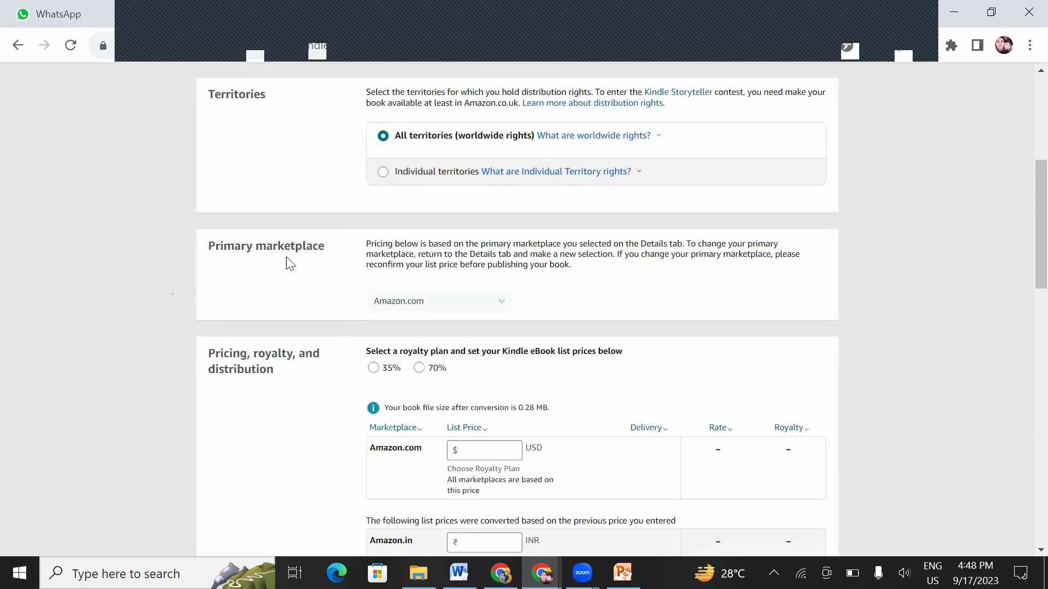
{"action": "scroll", "coordinate": [281, 156], "scroll_direction": "up", "scroll_amount": 4}
{"action": "triple_click", "coordinate": [234, 226]}
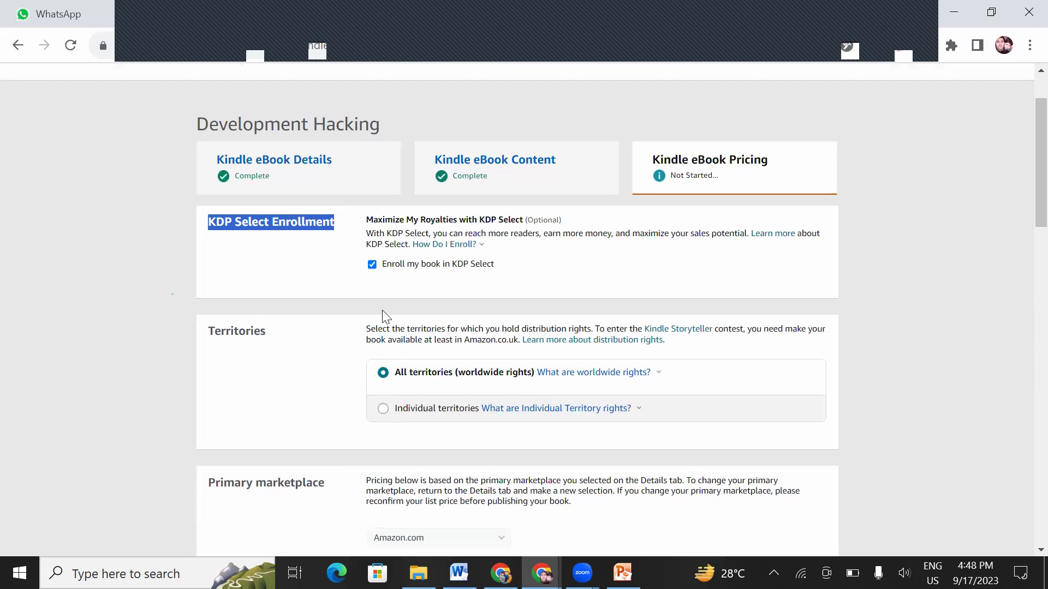
Step: Review the Territories, Primary marketplace, and Pricing, royalty, and distribution sections of the eBook pricing page
{"action": "scroll", "coordinate": [382, 314], "scroll_direction": "down", "scroll_amount": 3}
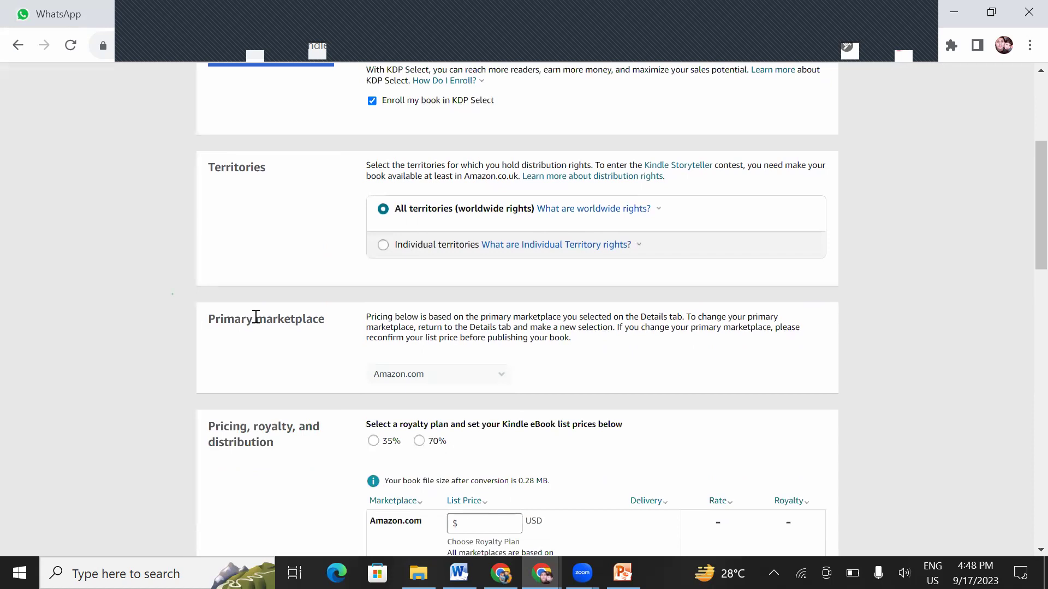
{"action": "left_click_drag", "start_coordinate": [208, 167], "coordinate": [231, 167]}
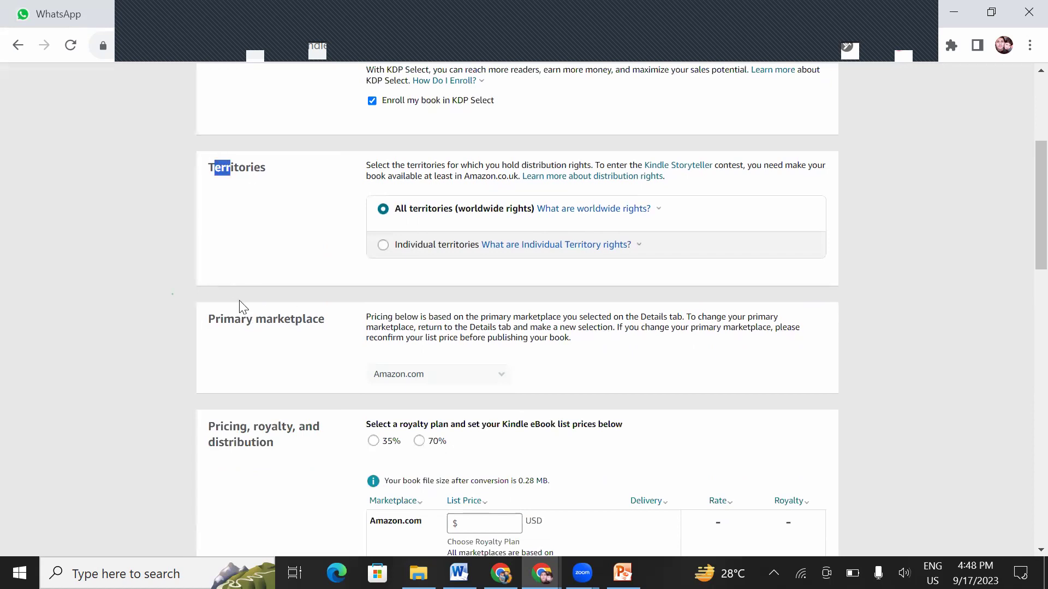
{"action": "scroll", "coordinate": [243, 307], "scroll_direction": "down", "scroll_amount": 1}
{"action": "left_click_drag", "start_coordinate": [234, 237], "coordinate": [308, 239]}
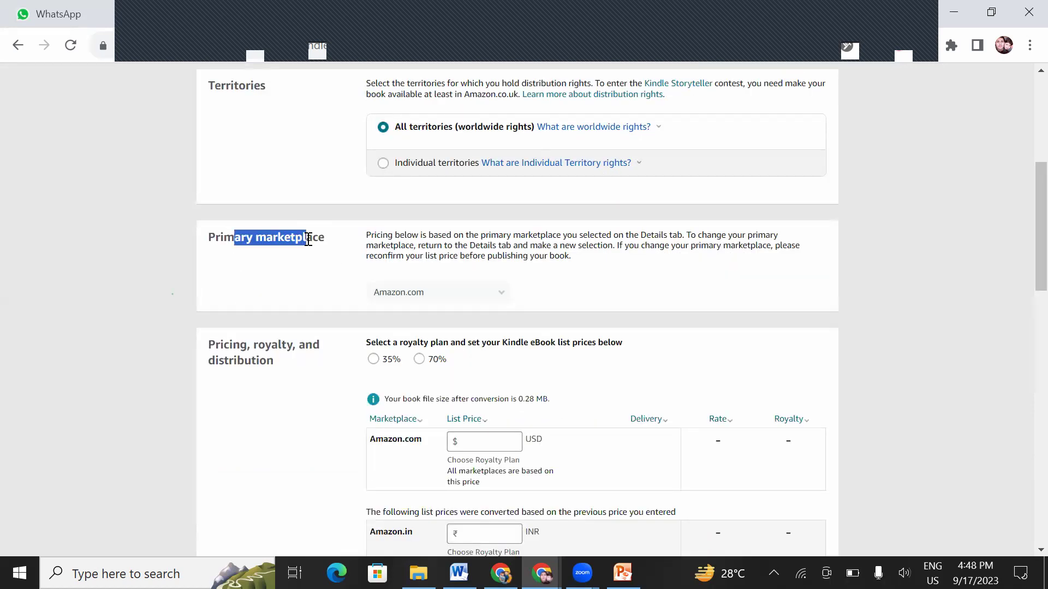
{"action": "scroll", "coordinate": [327, 283], "scroll_direction": "down", "scroll_amount": 1}
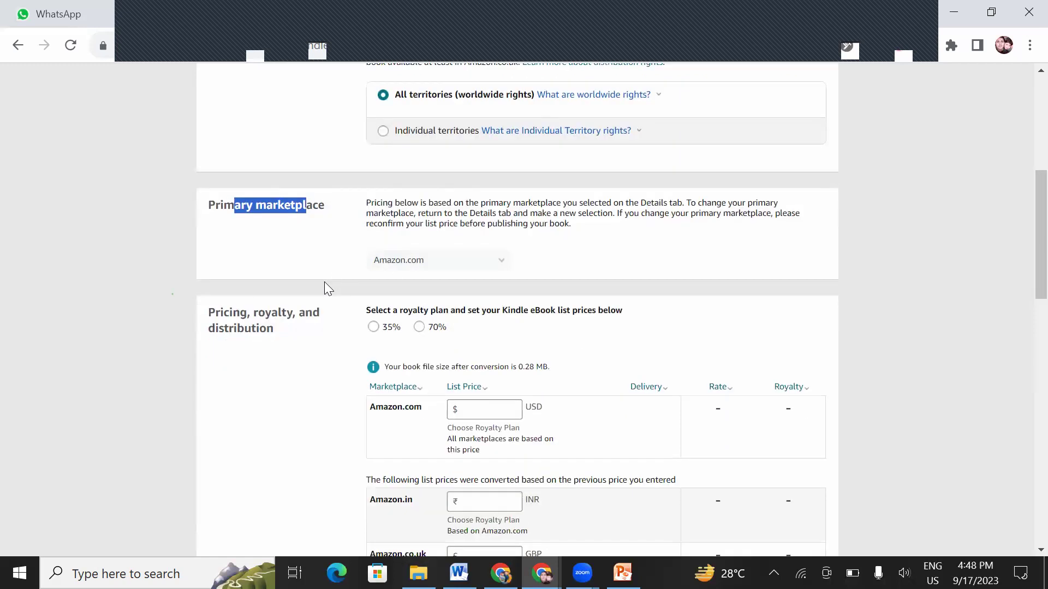
{"action": "scroll", "coordinate": [324, 282], "scroll_direction": "down", "scroll_amount": 2}
{"action": "left_click", "coordinate": [233, 186]}
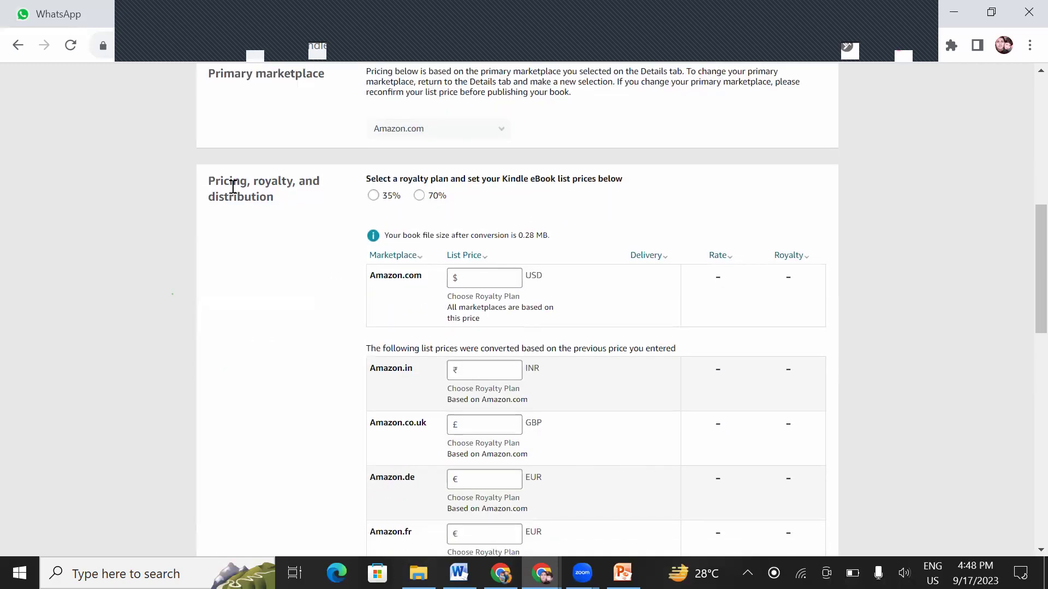
{"action": "left_click", "coordinate": [305, 239], "text": "shift"}
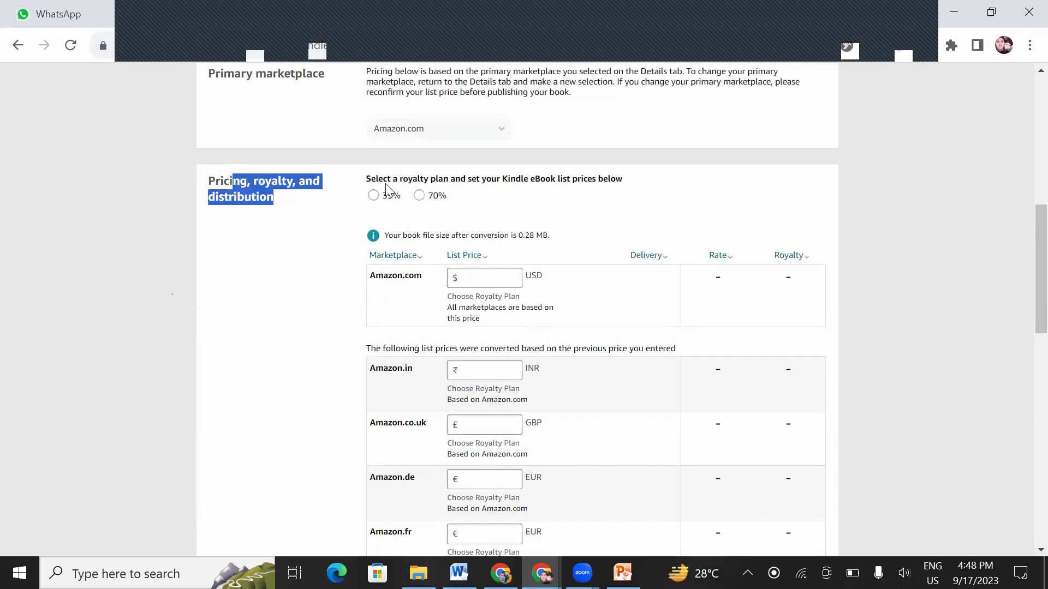
Step: Select the 35% royalty plan for the eBook
{"action": "left_click", "coordinate": [622, 180]}
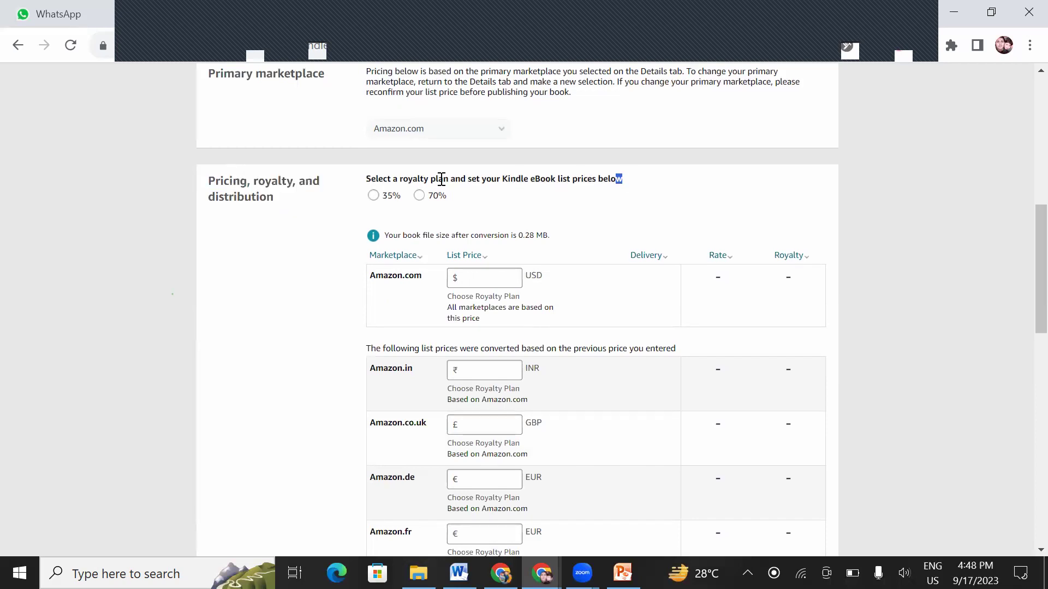
{"action": "left_click", "coordinate": [376, 180], "text": "shift"}
{"action": "left_click", "coordinate": [374, 199]}
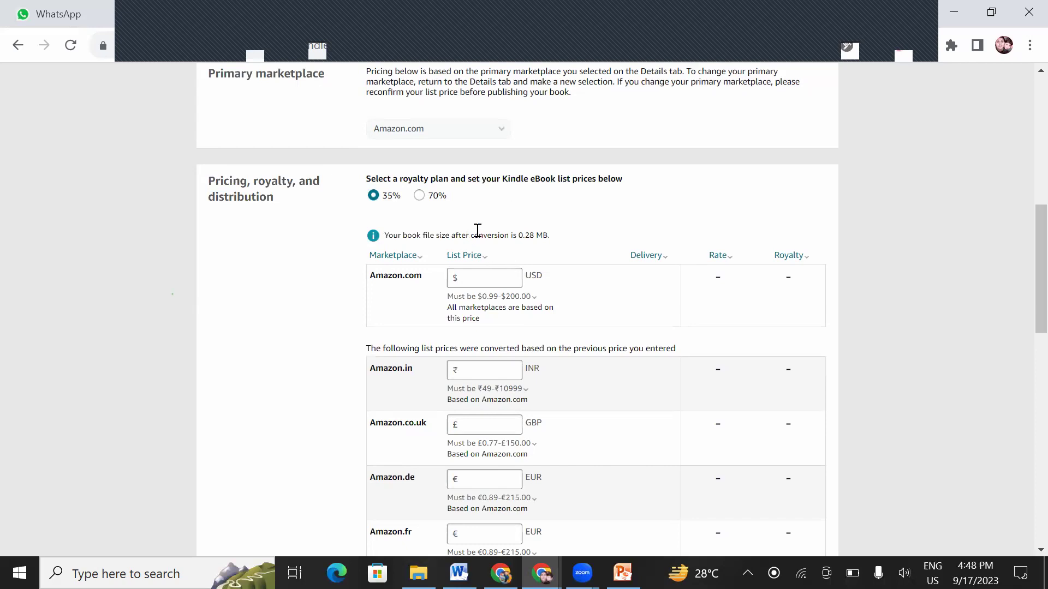
Step: Compare the allowed Amazon.com list price ranges under the 70% and 35% royalty plans, finishing with the 35% plan selected
{"action": "left_click", "coordinate": [496, 277]}
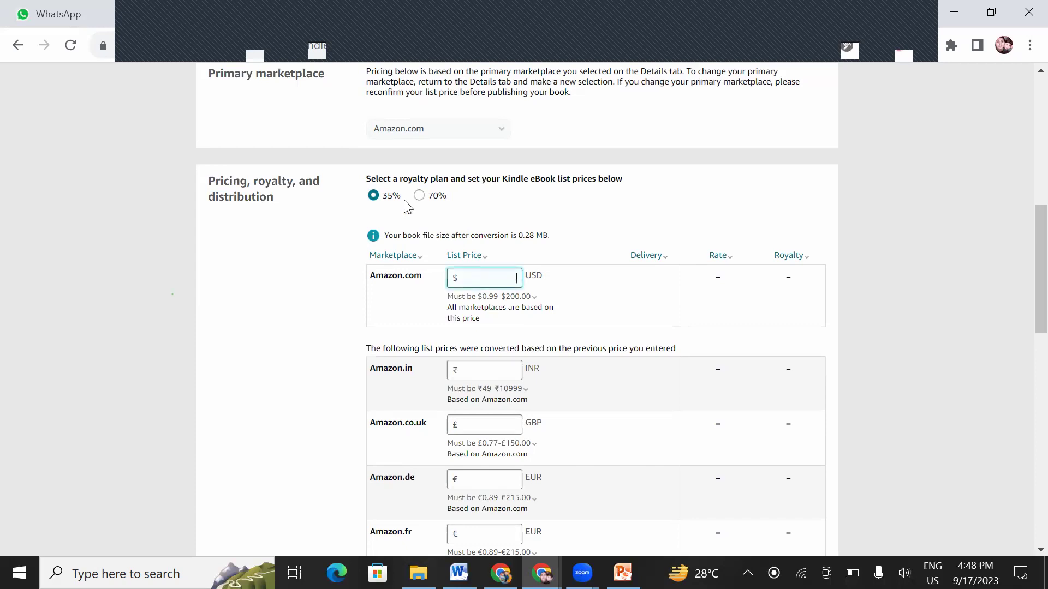
{"action": "left_click", "coordinate": [419, 196]}
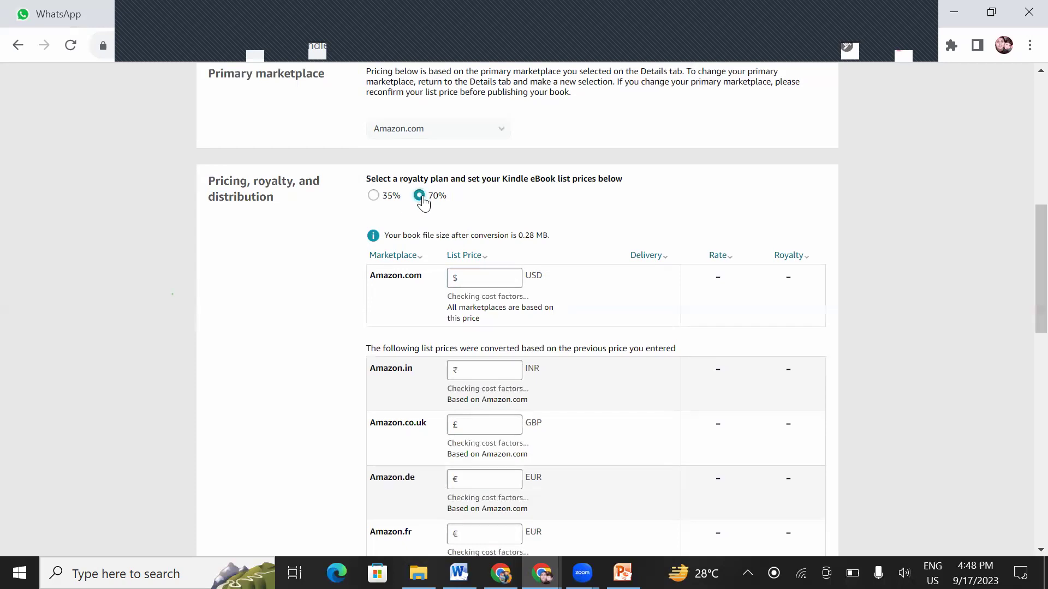
{"action": "left_click", "coordinate": [484, 281]}
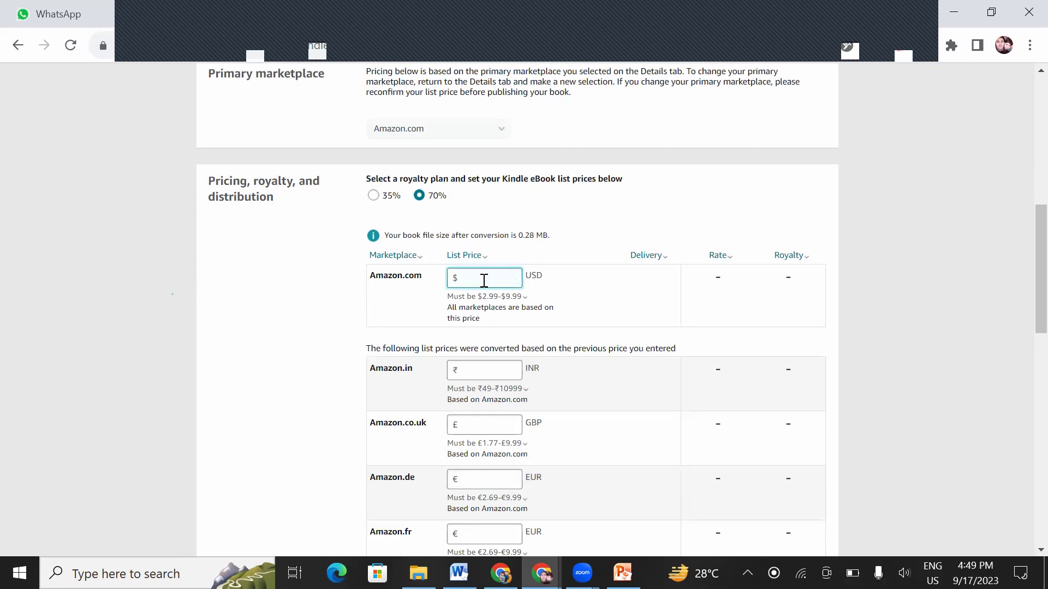
{"action": "left_click", "coordinate": [374, 197]}
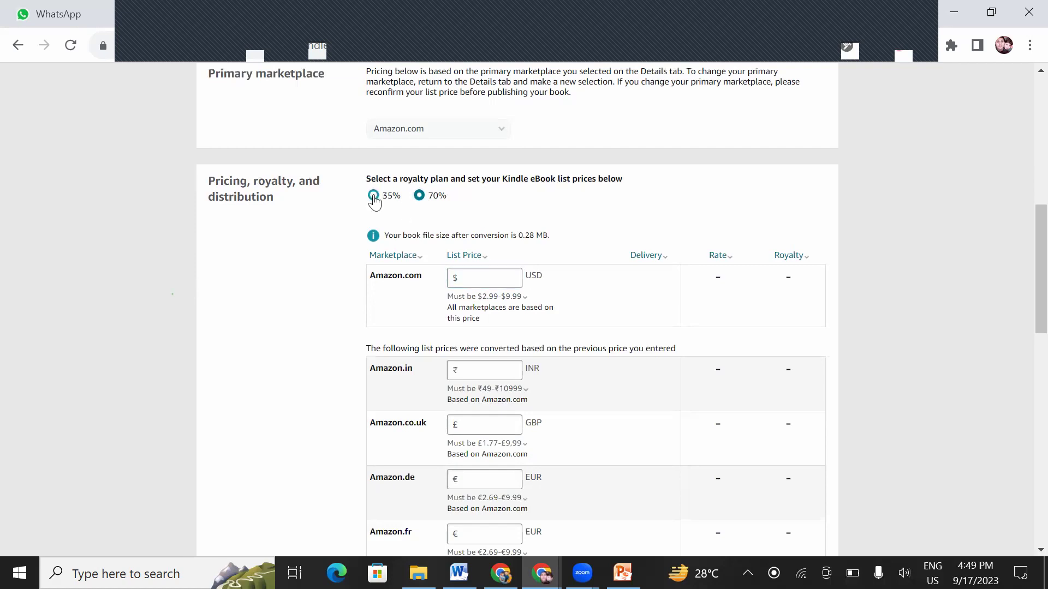
{"action": "left_click", "coordinate": [483, 280]}
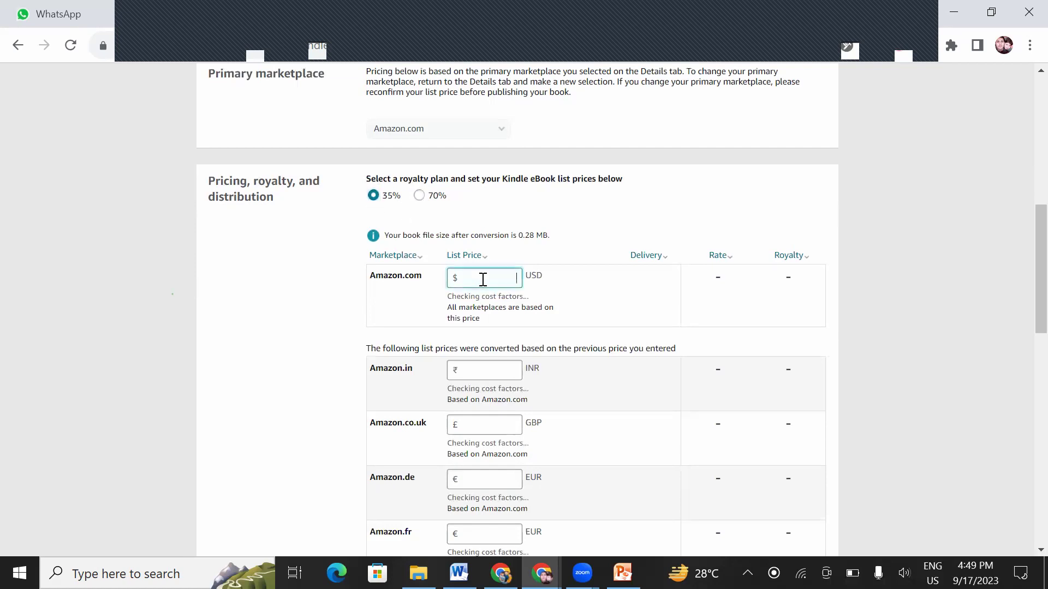
{"action": "left_click", "coordinate": [496, 299]}
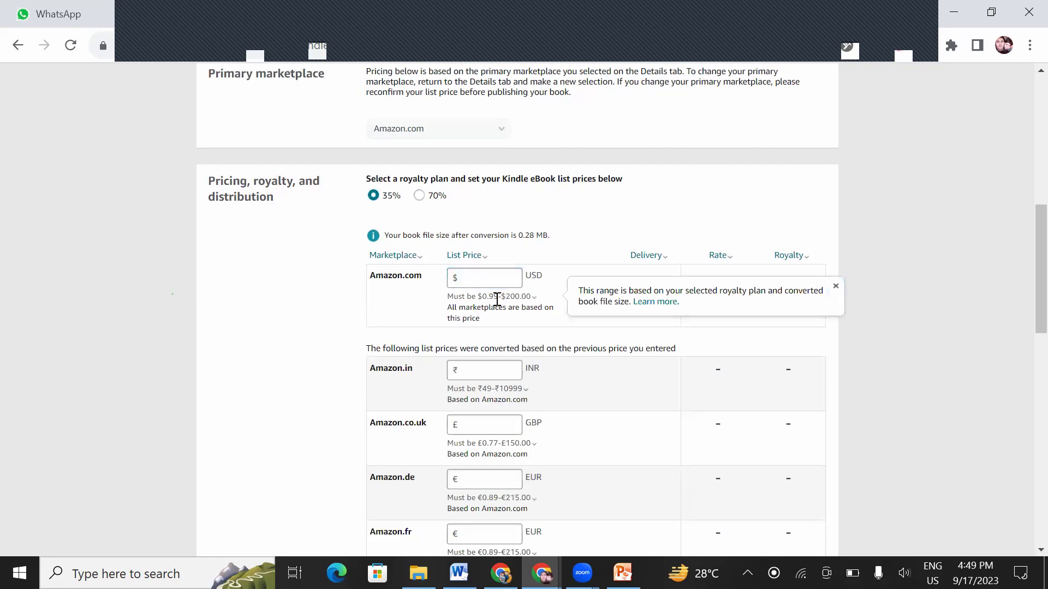
{"action": "left_click_drag", "start_coordinate": [478, 298], "coordinate": [496, 299]}
{"action": "left_click_drag", "start_coordinate": [520, 298], "coordinate": [505, 296]}
Step: Set the Amazon.com list price to 2.99 USD
{"action": "left_click", "coordinate": [473, 279]}
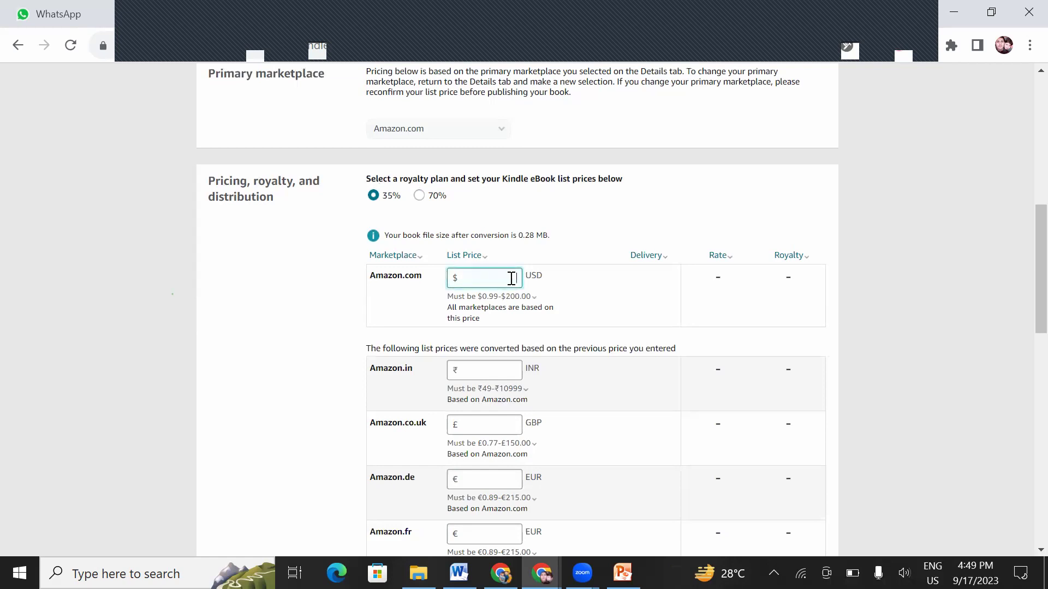
{"action": "type", "text": "2"}
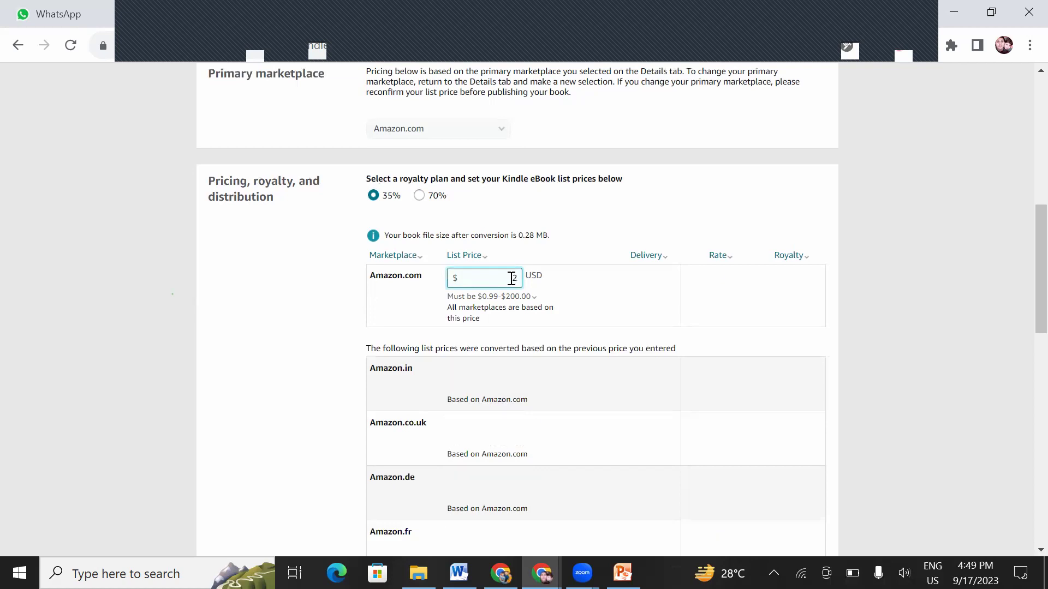
{"action": "type", "text": ".99"}
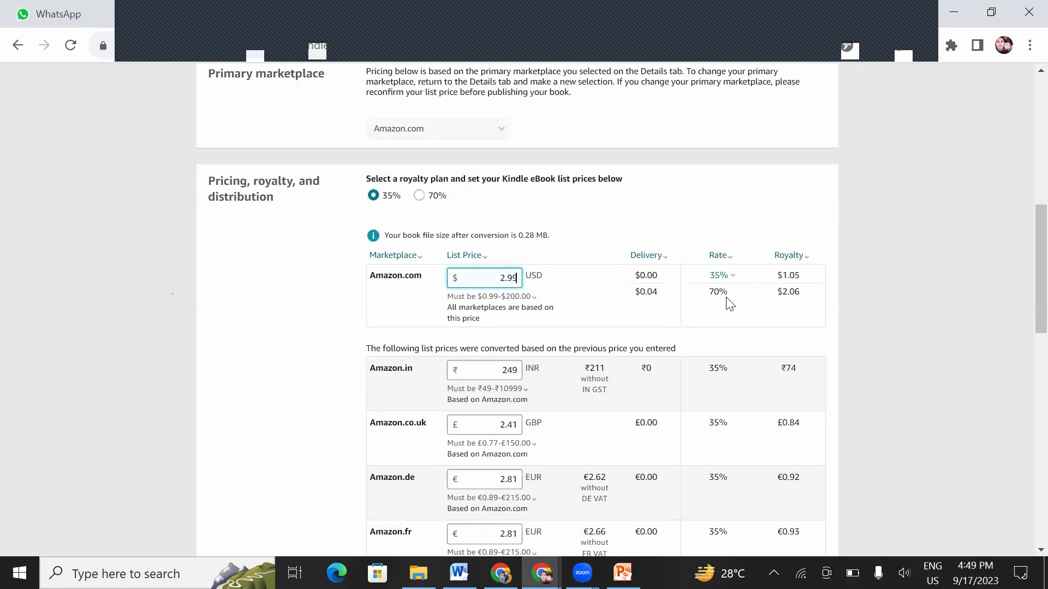
Step: Examine the delivery cost, rate and royalty for Amazon.com under both royalty rates
{"action": "left_click_drag", "start_coordinate": [715, 292], "coordinate": [728, 292]}
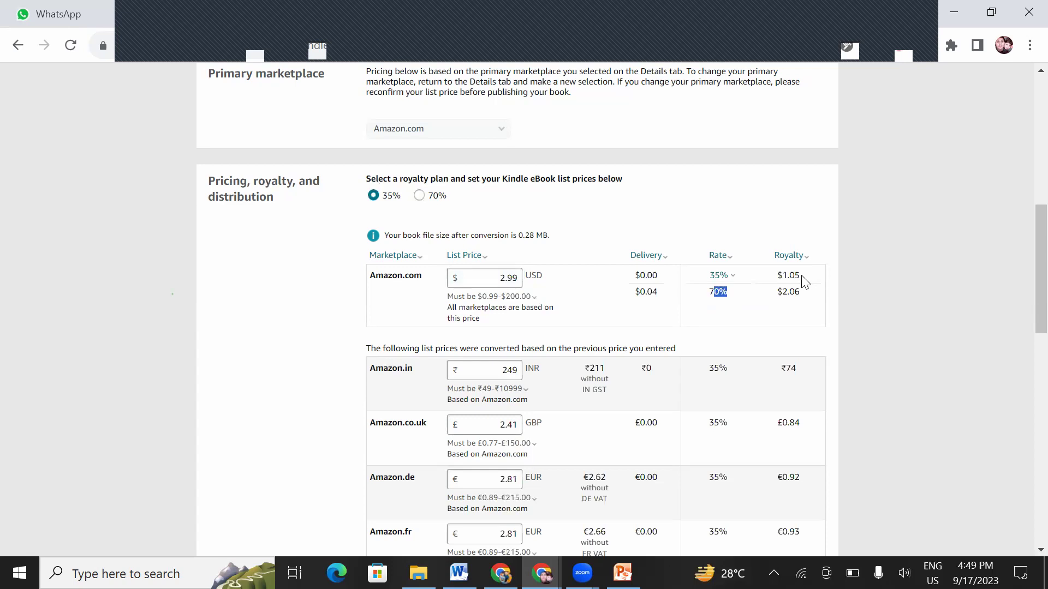
{"action": "double_click", "coordinate": [779, 274]}
{"action": "left_click", "coordinate": [804, 292]}
{"action": "double_click", "coordinate": [782, 292]}
{"action": "mouse_move", "coordinate": [642, 262]}
{"action": "left_click_drag", "start_coordinate": [657, 260], "coordinate": [655, 296]}
Step: Save the eBook pricing as a draft without publishing it, and go to the Bookshelf
{"action": "scroll", "coordinate": [513, 346], "scroll_direction": "down", "scroll_amount": 6}
{"action": "scroll", "coordinate": [492, 346], "scroll_direction": "down", "scroll_amount": 9}
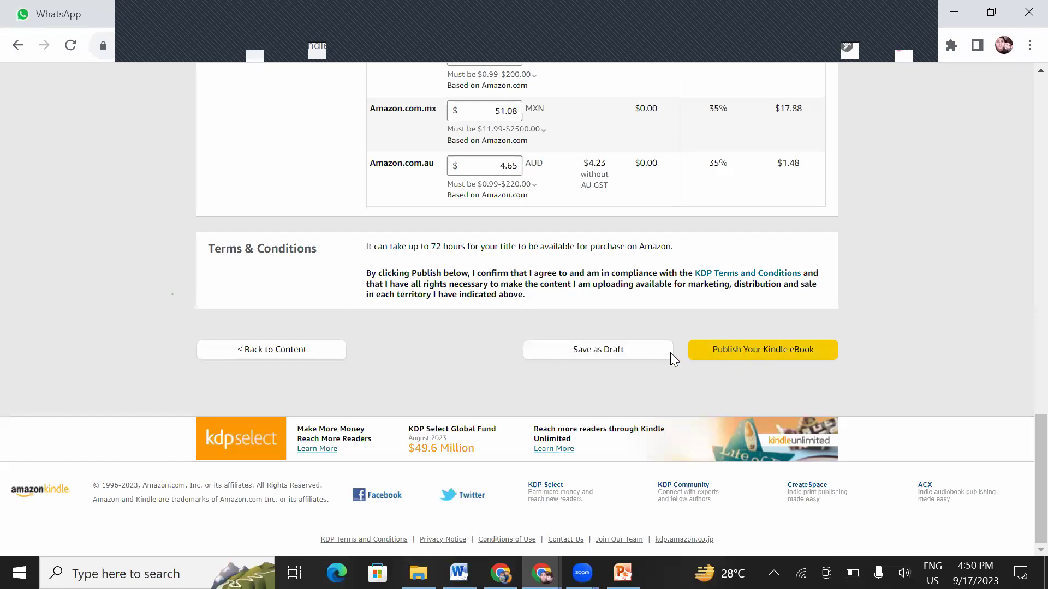
{"action": "left_click", "coordinate": [589, 350]}
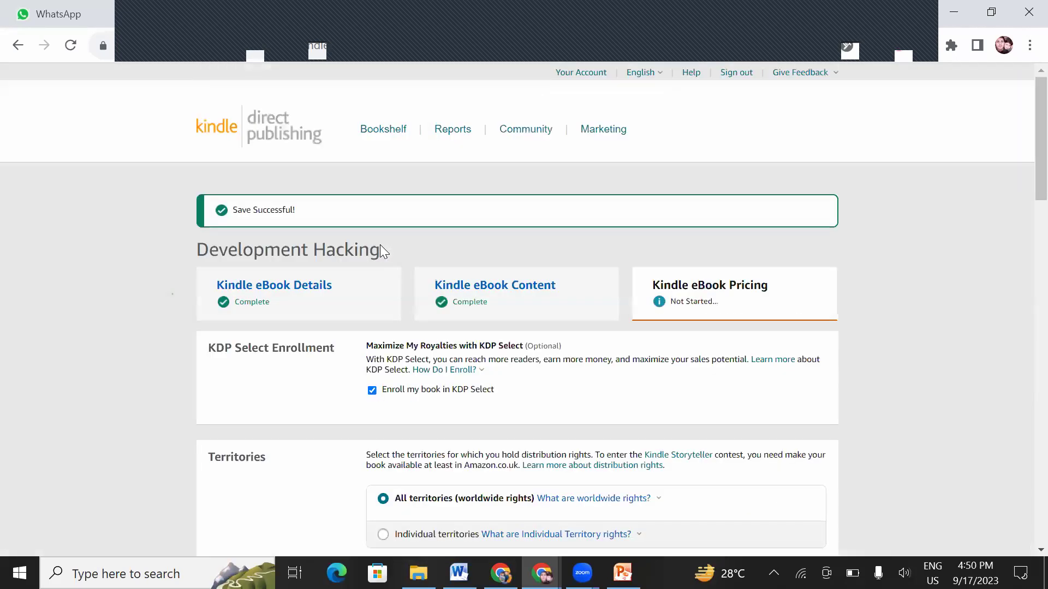
{"action": "left_click", "coordinate": [380, 131]}
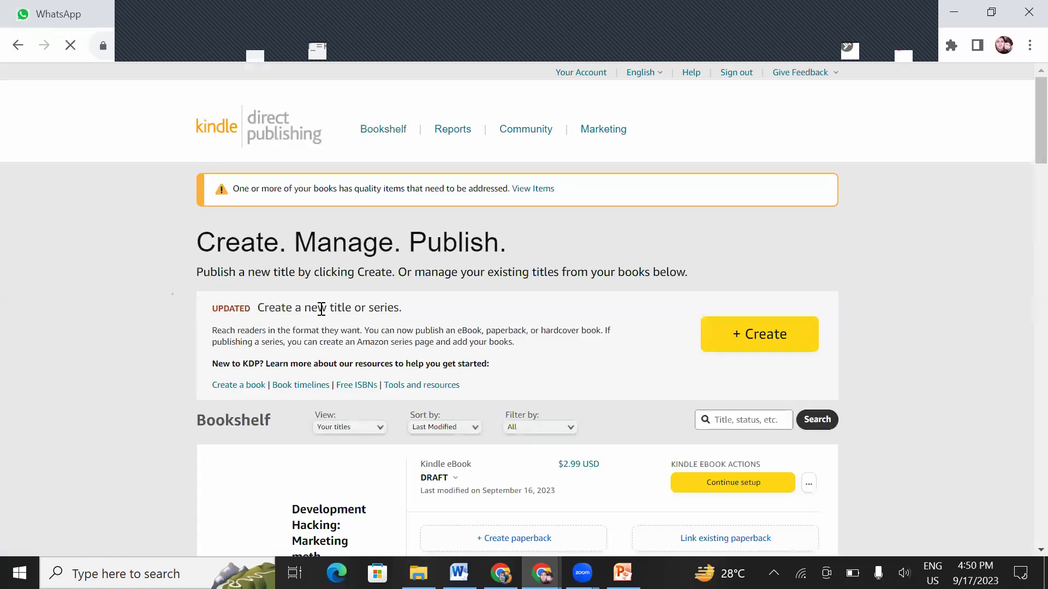
Step: Look through the Bookshelf titles, checking the Development Hacking entry and its paperback and hardcover options
{"action": "scroll", "coordinate": [355, 307], "scroll_direction": "down", "scroll_amount": 3}
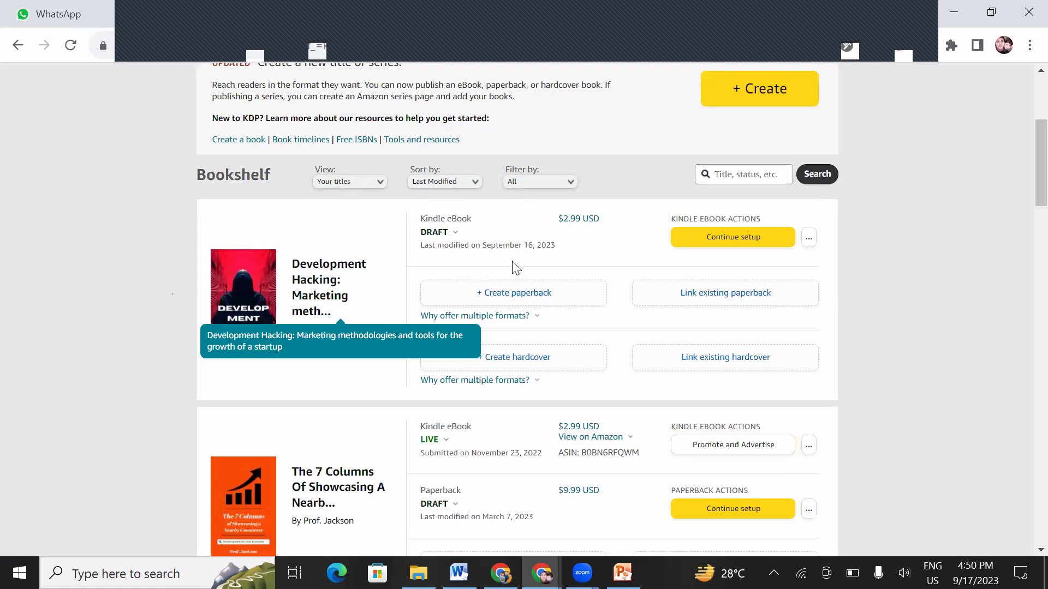
{"action": "scroll", "coordinate": [513, 267], "scroll_direction": "down", "scroll_amount": 7}
{"action": "scroll", "coordinate": [667, 315], "scroll_direction": "down", "scroll_amount": 4}
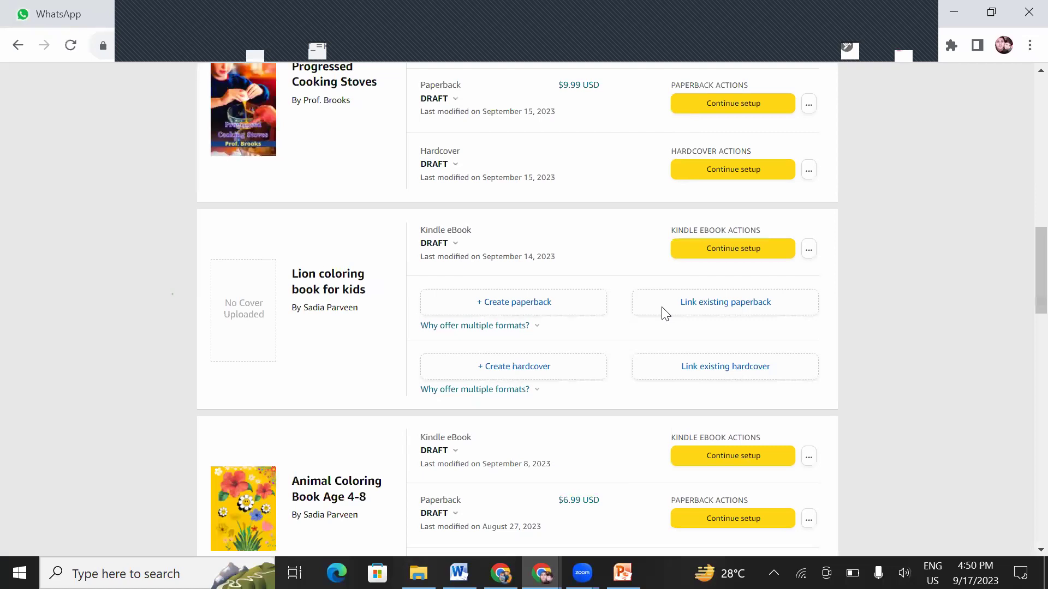
{"action": "scroll", "coordinate": [667, 314], "scroll_direction": "up", "scroll_amount": 11}
{"action": "scroll", "coordinate": [761, 323], "scroll_direction": "up", "scroll_amount": 4}
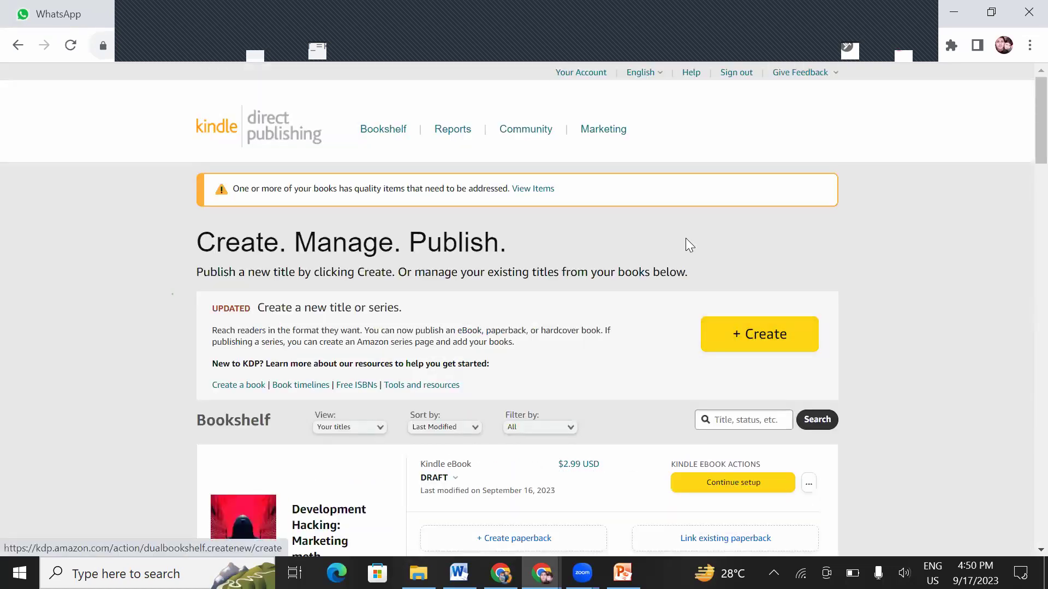
{"action": "scroll", "coordinate": [473, 344], "scroll_direction": "down", "scroll_amount": 6}
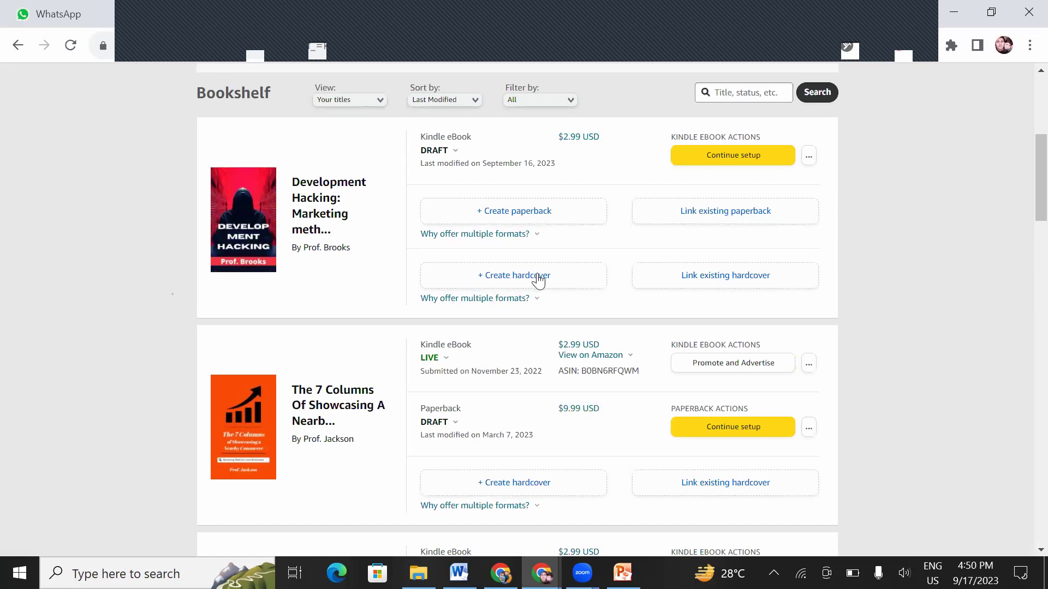
{"action": "scroll", "coordinate": [540, 279], "scroll_direction": "up", "scroll_amount": 6}
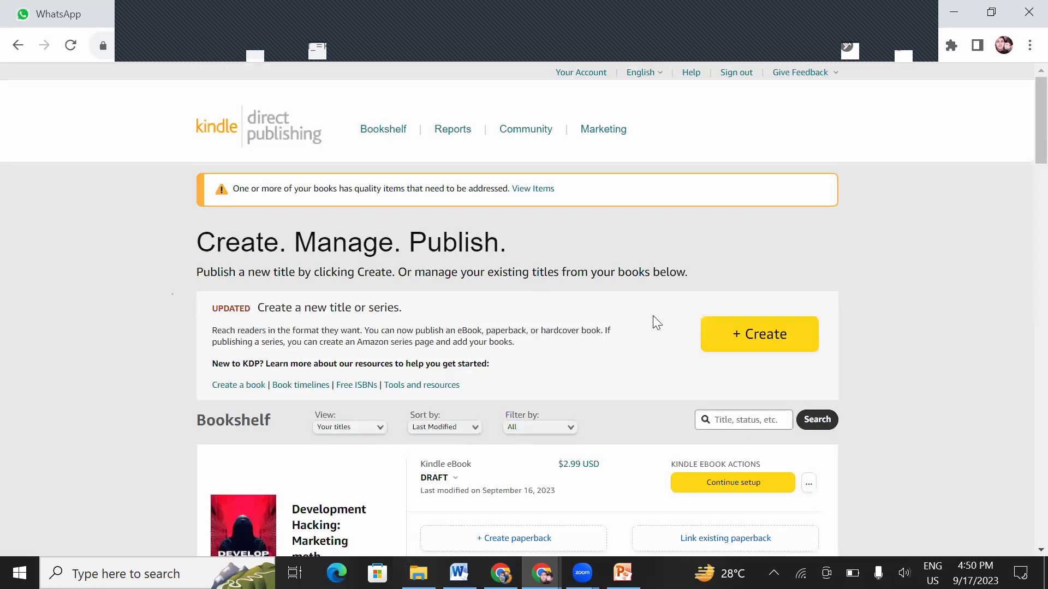
Step: Start creating a new blank paperback title that is not linked to any existing book
{"action": "left_click", "coordinate": [752, 338]}
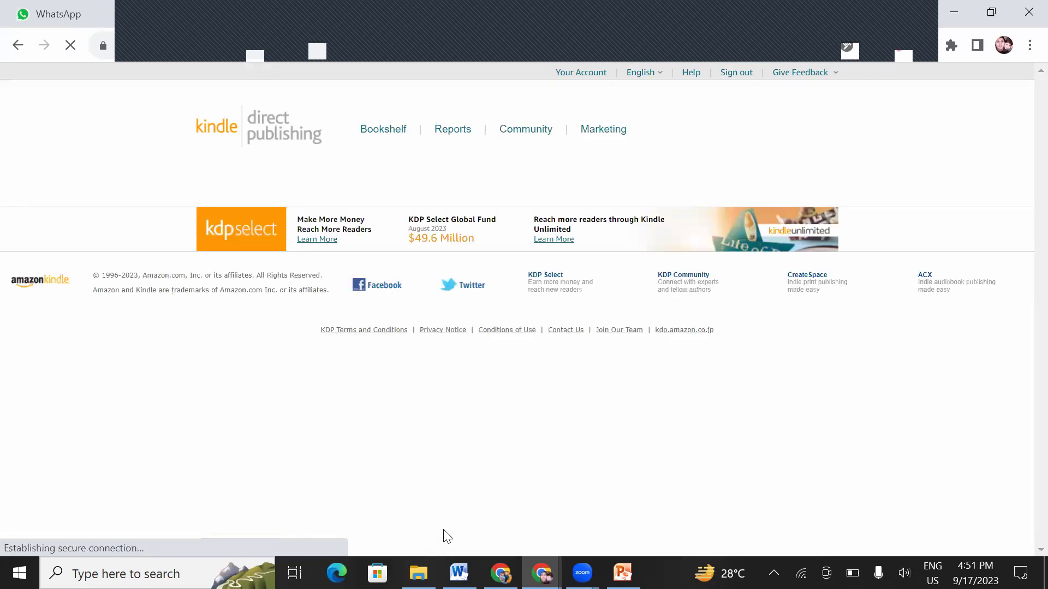
{"action": "scroll", "coordinate": [540, 363], "scroll_direction": "down", "scroll_amount": 2}
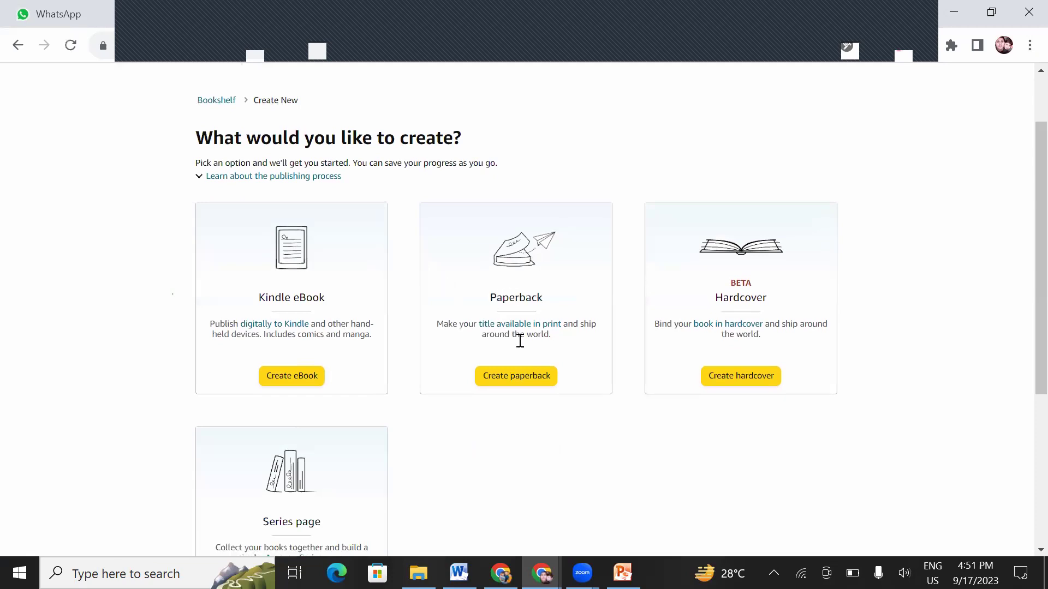
{"action": "left_click", "coordinate": [516, 386]}
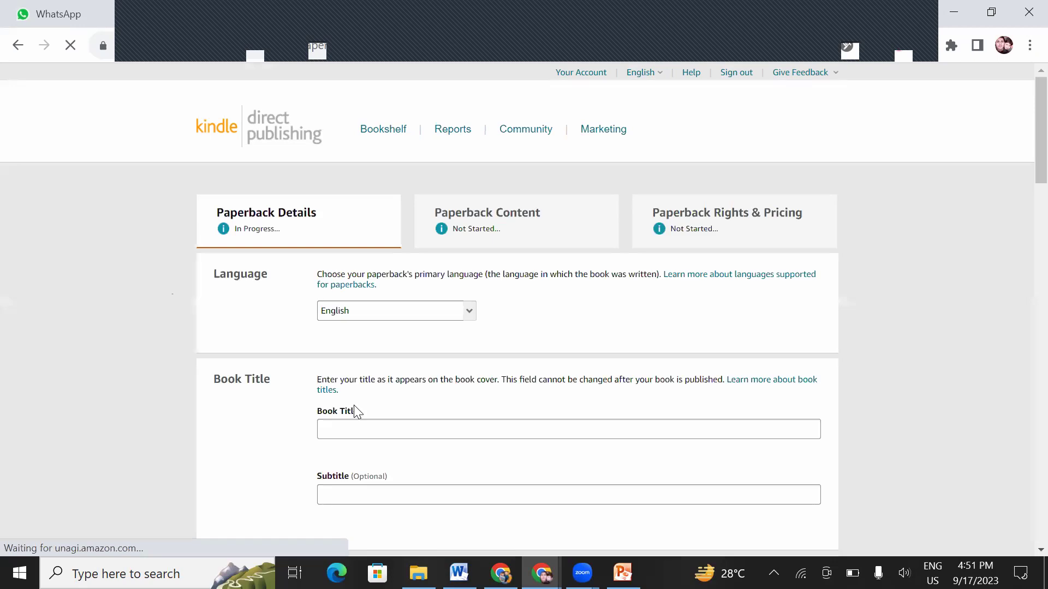
Step: Review the blank Paperback Details form from Language and Book Title through Author, Description, Publishing Rights, Categories and Keywords
{"action": "scroll", "coordinate": [243, 164], "scroll_direction": "down", "scroll_amount": 4}
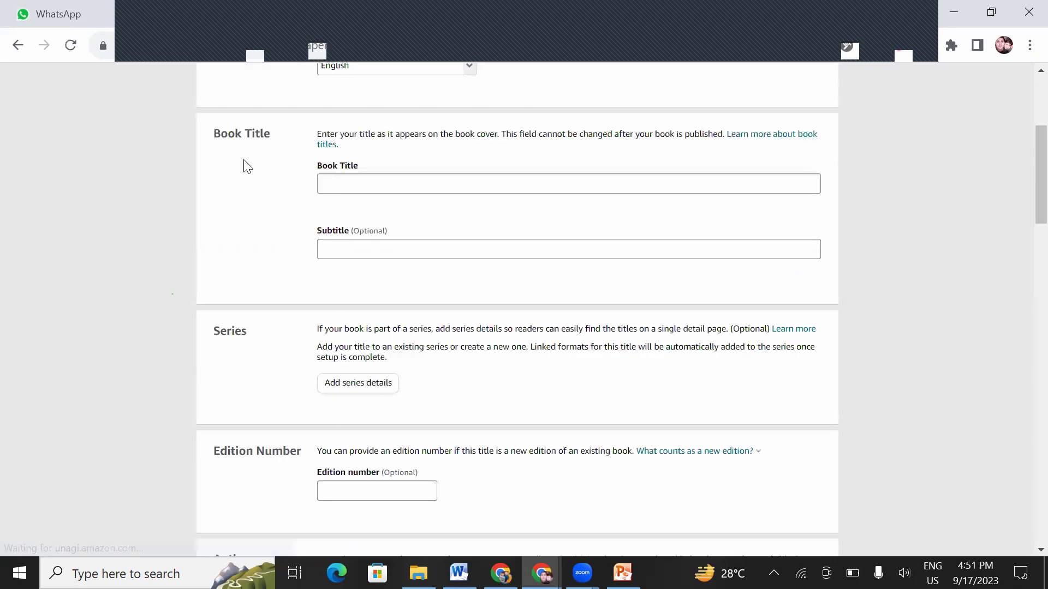
{"action": "scroll", "coordinate": [251, 218], "scroll_direction": "up", "scroll_amount": 1}
{"action": "left_click_drag", "start_coordinate": [215, 215], "coordinate": [311, 334]}
{"action": "scroll", "coordinate": [267, 420], "scroll_direction": "down", "scroll_amount": 4}
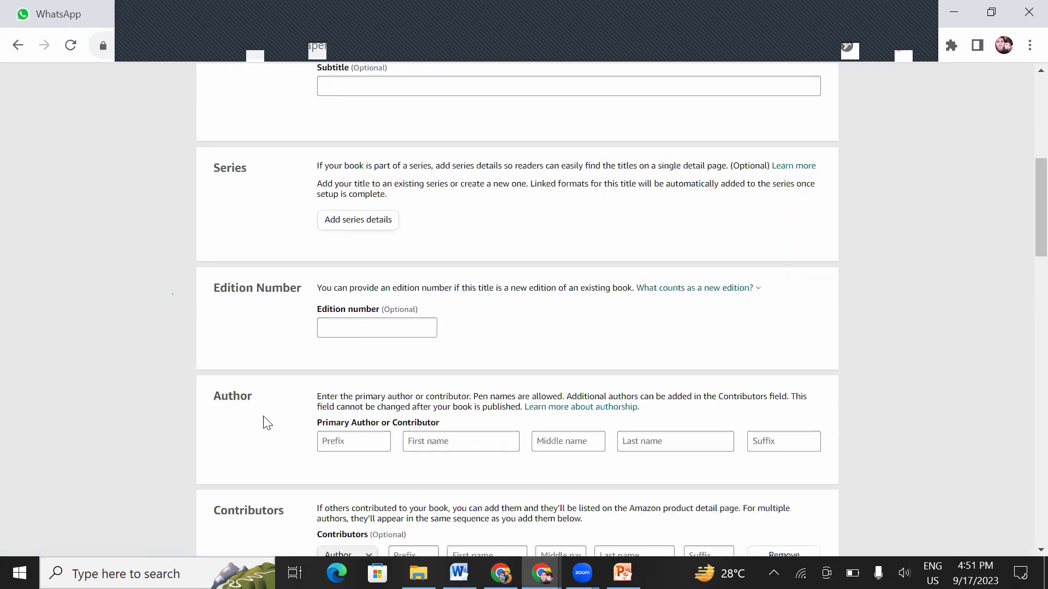
{"action": "scroll", "coordinate": [250, 403], "scroll_direction": "down", "scroll_amount": 4}
{"action": "scroll", "coordinate": [254, 393], "scroll_direction": "down", "scroll_amount": 4}
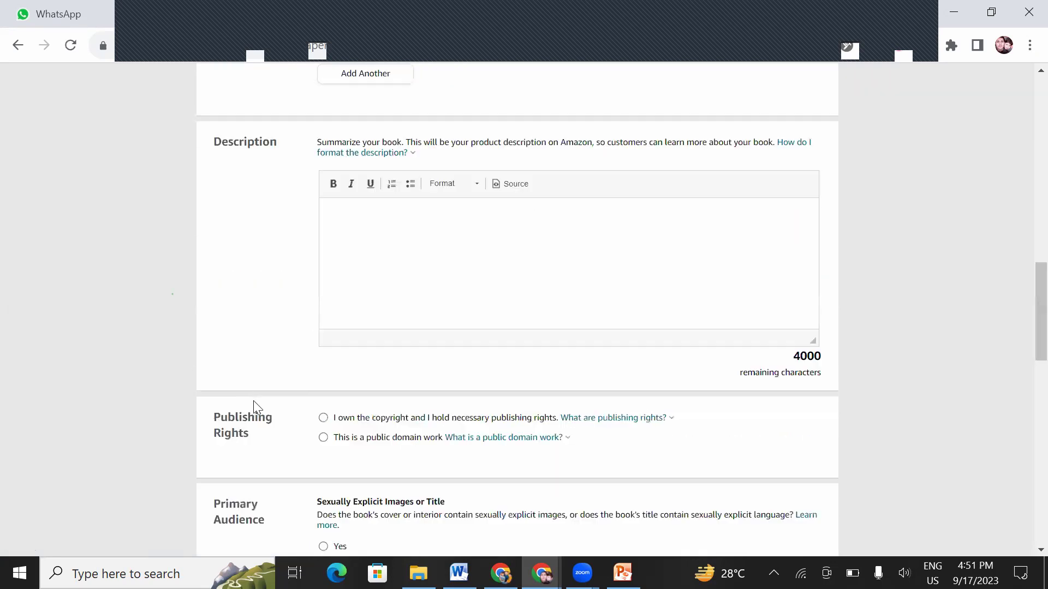
{"action": "scroll", "coordinate": [321, 434], "scroll_direction": "down", "scroll_amount": 3}
{"action": "scroll", "coordinate": [367, 442], "scroll_direction": "down", "scroll_amount": 4}
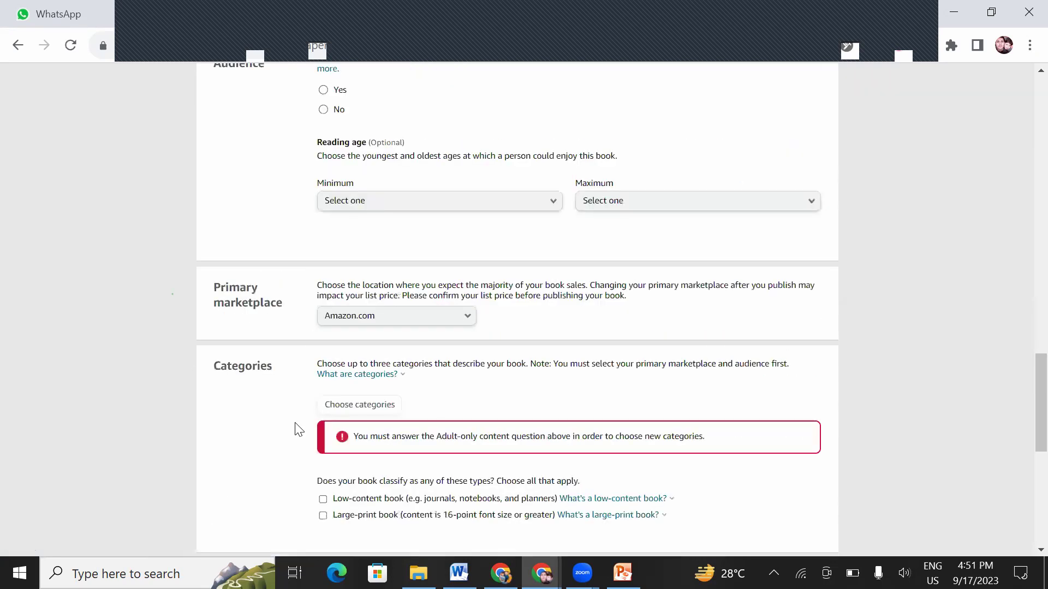
{"action": "scroll", "coordinate": [469, 396], "scroll_direction": "down", "scroll_amount": 1}
{"action": "scroll", "coordinate": [453, 352], "scroll_direction": "down", "scroll_amount": 4}
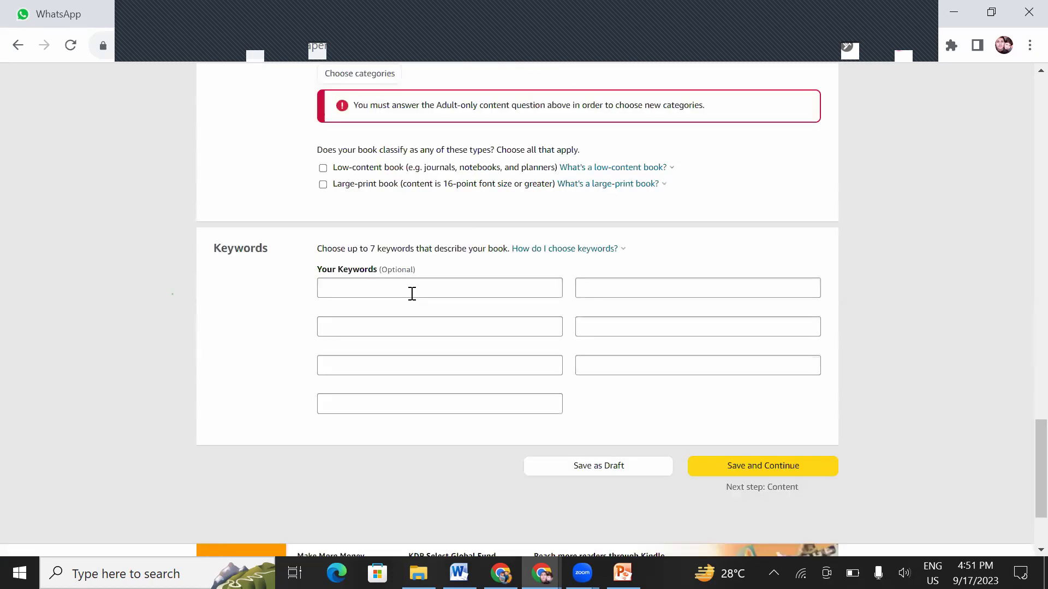
{"action": "scroll", "coordinate": [429, 367], "scroll_direction": "up", "scroll_amount": 1}
{"action": "scroll", "coordinate": [437, 390], "scroll_direction": "up", "scroll_amount": 15}
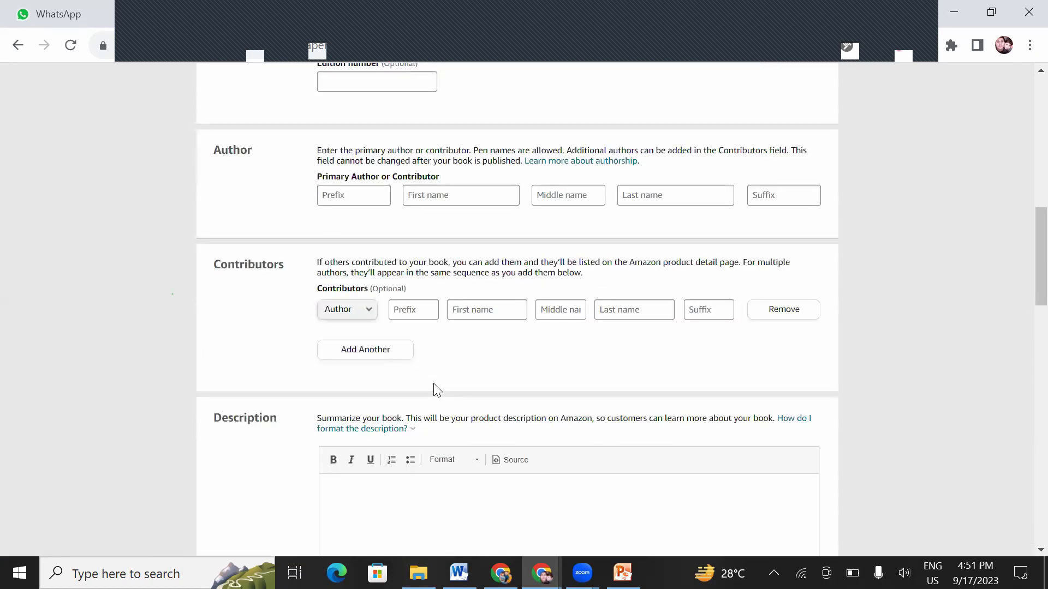
{"action": "scroll", "coordinate": [433, 383], "scroll_direction": "up", "scroll_amount": 3}
{"action": "scroll", "coordinate": [430, 383], "scroll_direction": "up", "scroll_amount": 5}
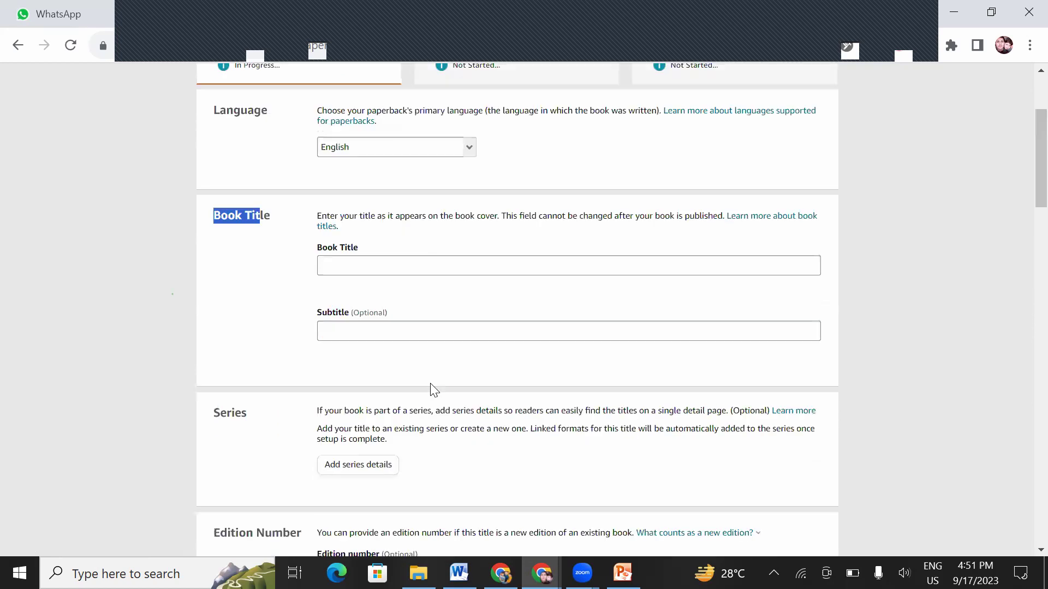
{"action": "scroll", "coordinate": [437, 399], "scroll_direction": "up", "scroll_amount": 3}
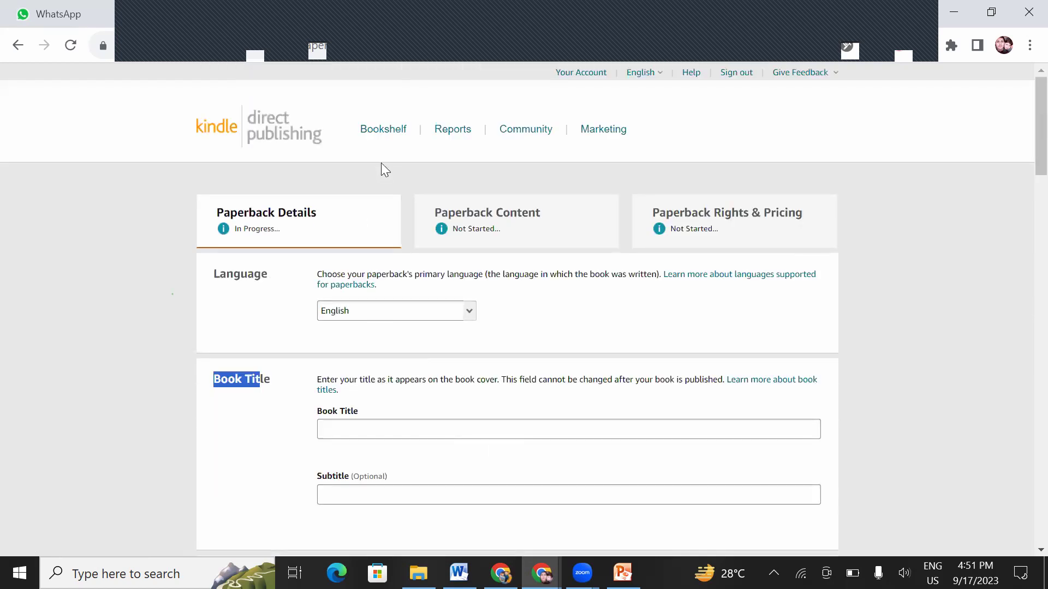
Step: Return to the Bookshelf without saving the blank paperback, and create a paperback from the Development Hacking eBook entry
{"action": "left_click", "coordinate": [17, 46]}
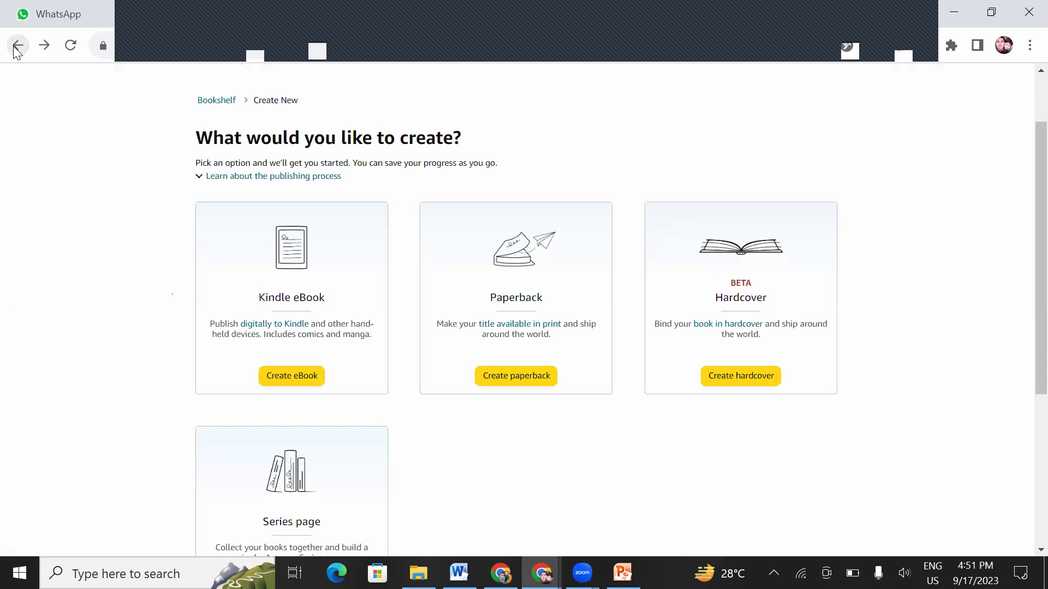
{"action": "left_click", "coordinate": [17, 48]}
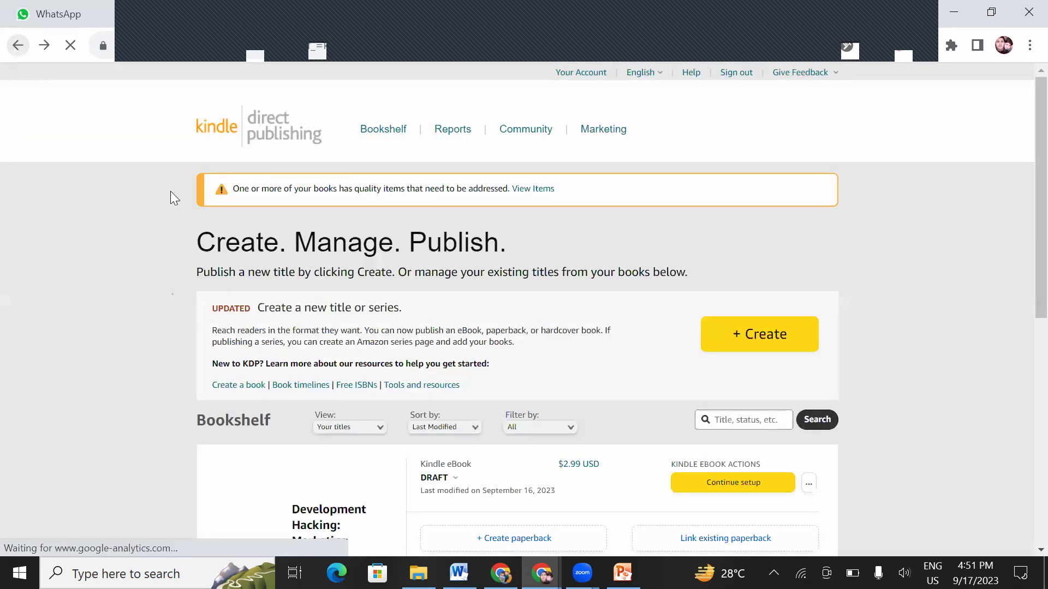
{"action": "scroll", "coordinate": [435, 357], "scroll_direction": "down", "scroll_amount": 2}
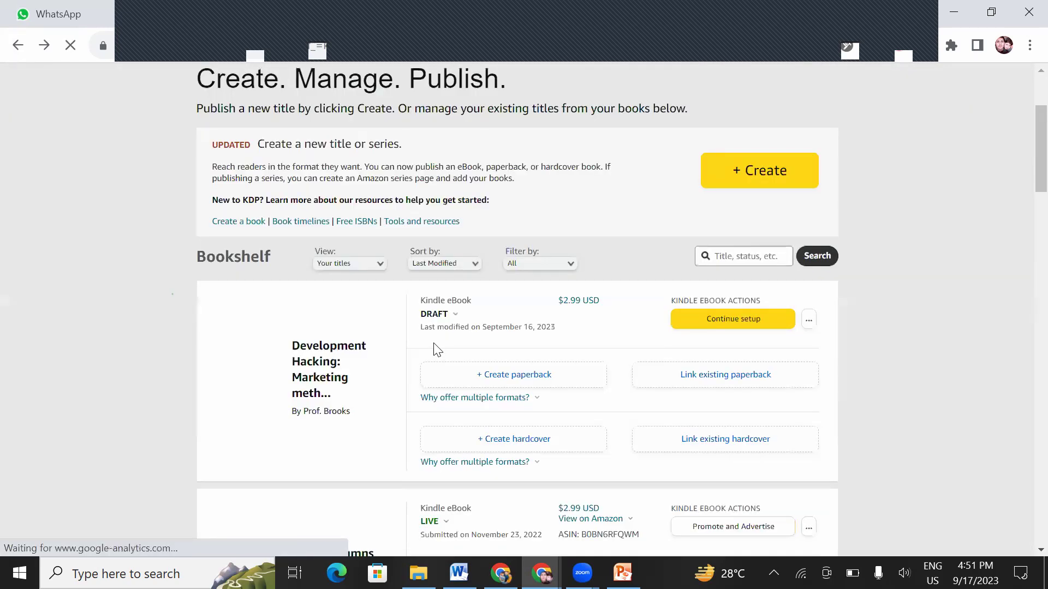
{"action": "scroll", "coordinate": [493, 297], "scroll_direction": "down", "scroll_amount": 1}
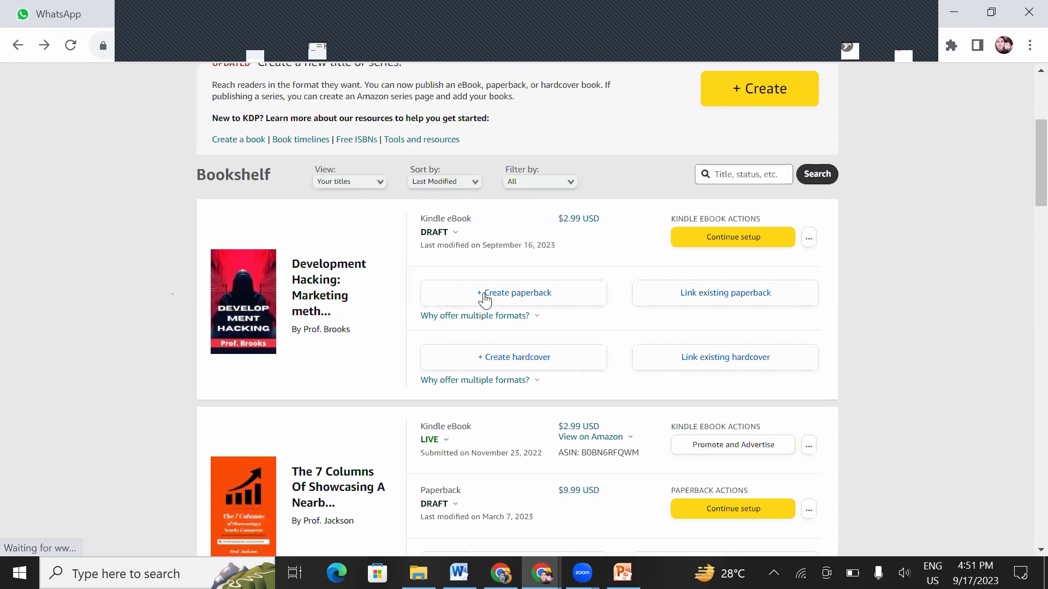
{"action": "left_click", "coordinate": [516, 297]}
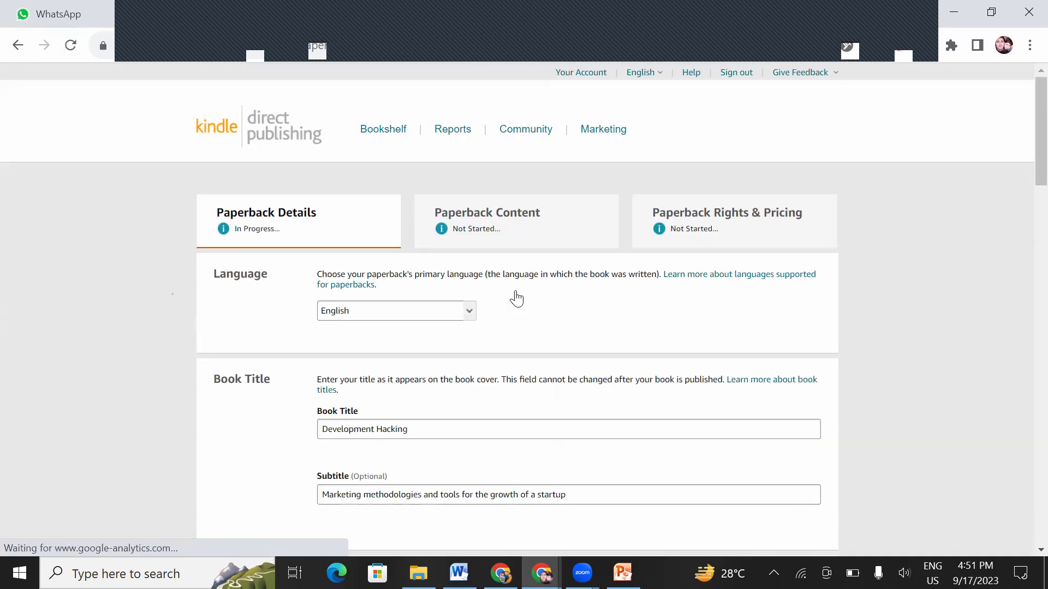
{"action": "scroll", "coordinate": [275, 266], "scroll_direction": "down", "scroll_amount": 2}
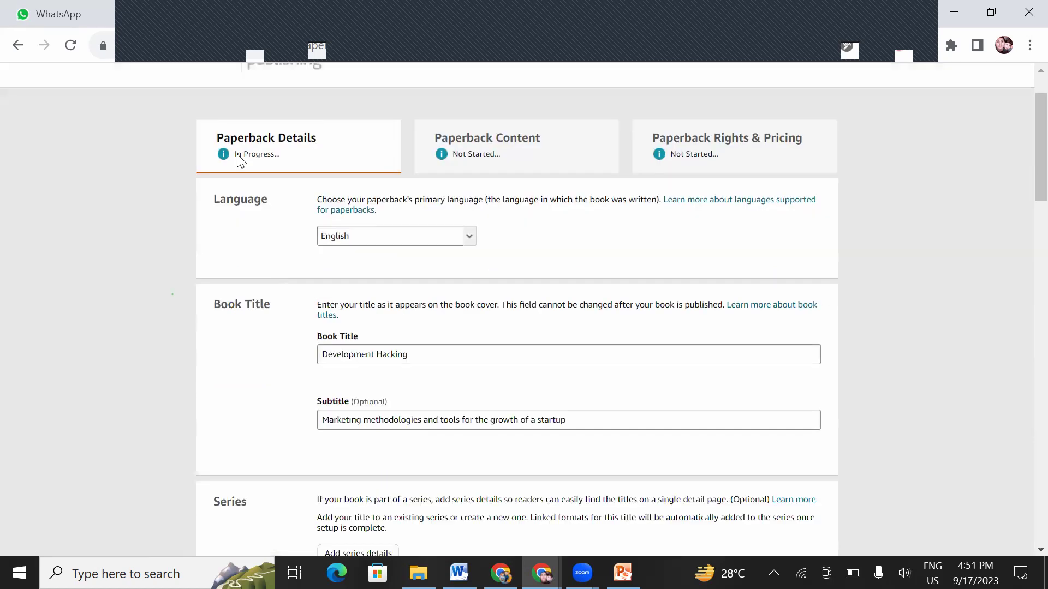
Step: Review the prefilled Paperback Details from title, subtitle and author through description, publishing rights, audience, marketplace, categories and keywords
{"action": "scroll", "coordinate": [240, 161], "scroll_direction": "down", "scroll_amount": 3}
{"action": "left_click_drag", "start_coordinate": [262, 133], "coordinate": [410, 183]}
{"action": "scroll", "coordinate": [346, 238], "scroll_direction": "down", "scroll_amount": 1}
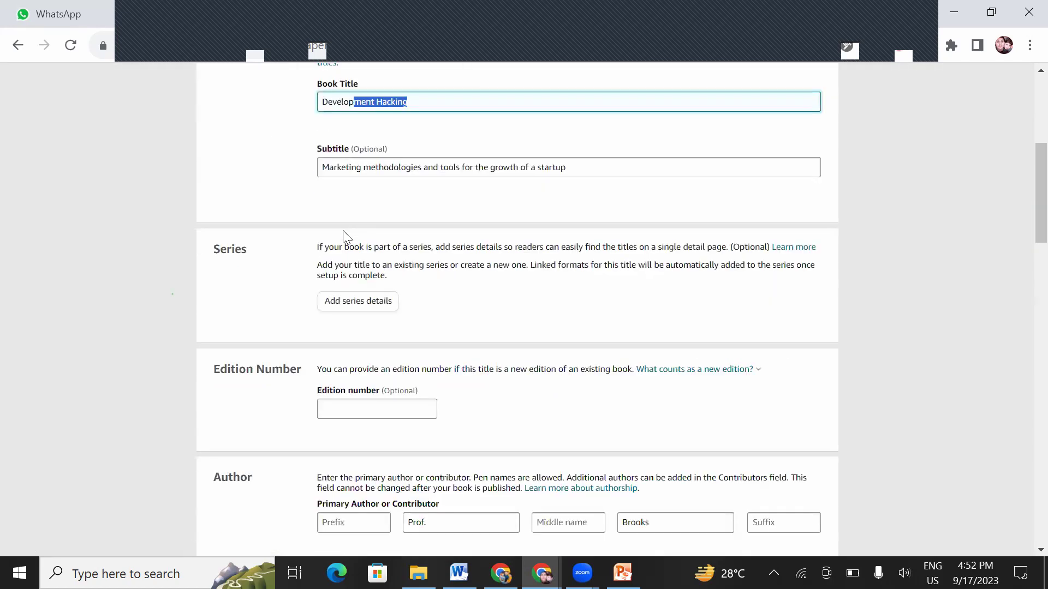
{"action": "double_click", "coordinate": [385, 173]}
{"action": "scroll", "coordinate": [355, 262], "scroll_direction": "down", "scroll_amount": 3}
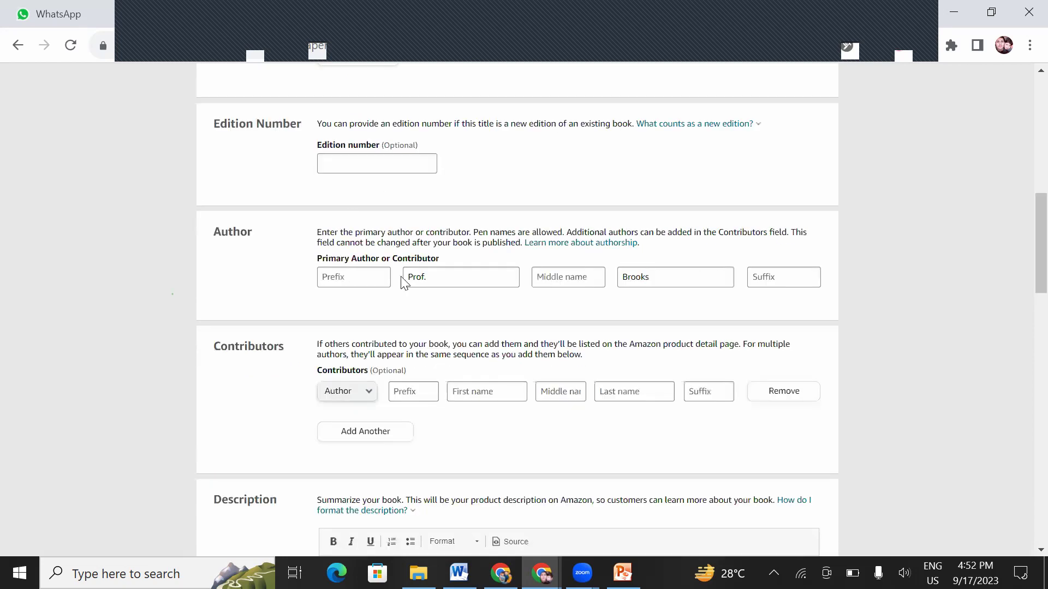
{"action": "left_click_drag", "start_coordinate": [405, 277], "coordinate": [620, 276]}
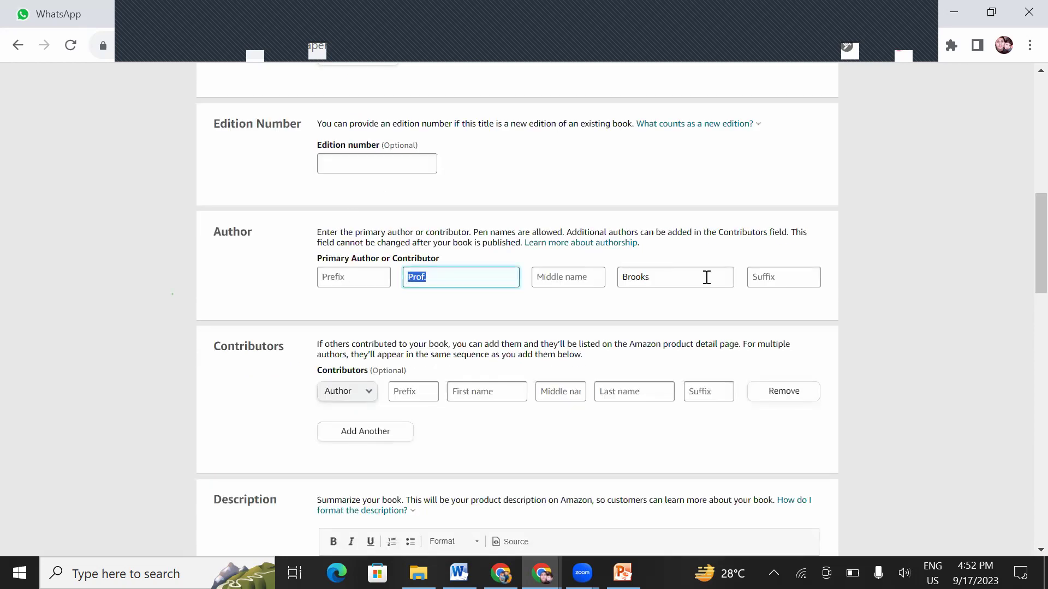
{"action": "scroll", "coordinate": [302, 310], "scroll_direction": "down", "scroll_amount": 3}
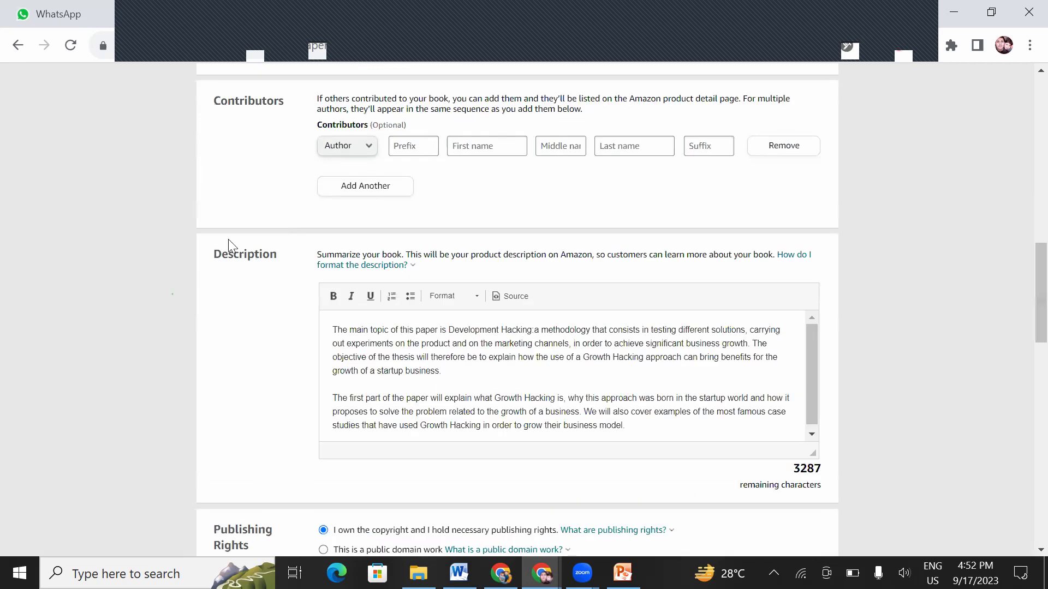
{"action": "left_click", "coordinate": [500, 359]}
{"action": "scroll", "coordinate": [589, 379], "scroll_direction": "down", "scroll_amount": 1}
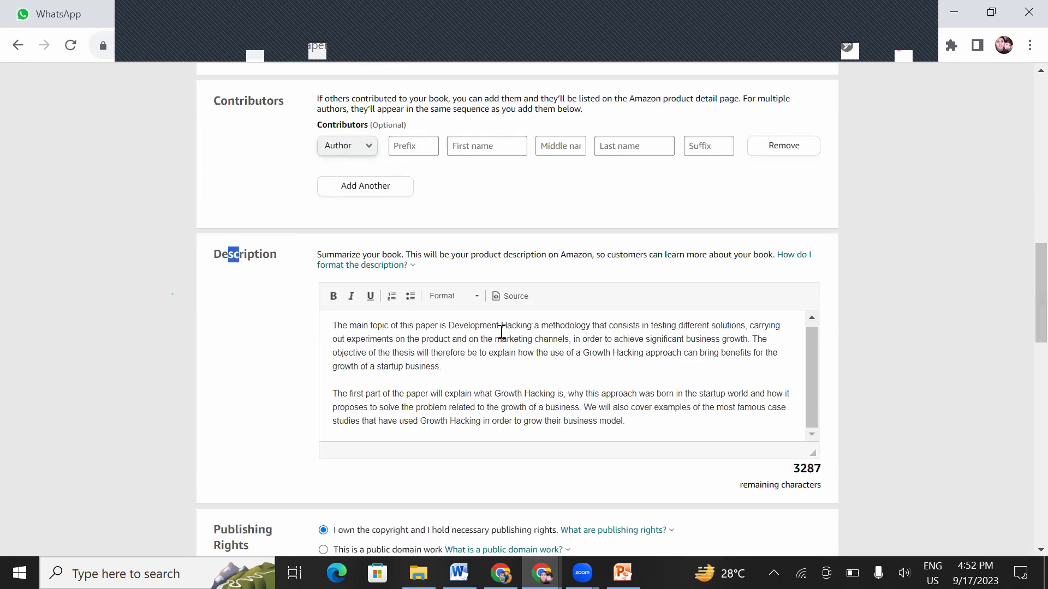
{"action": "scroll", "coordinate": [260, 191], "scroll_direction": "down", "scroll_amount": 5}
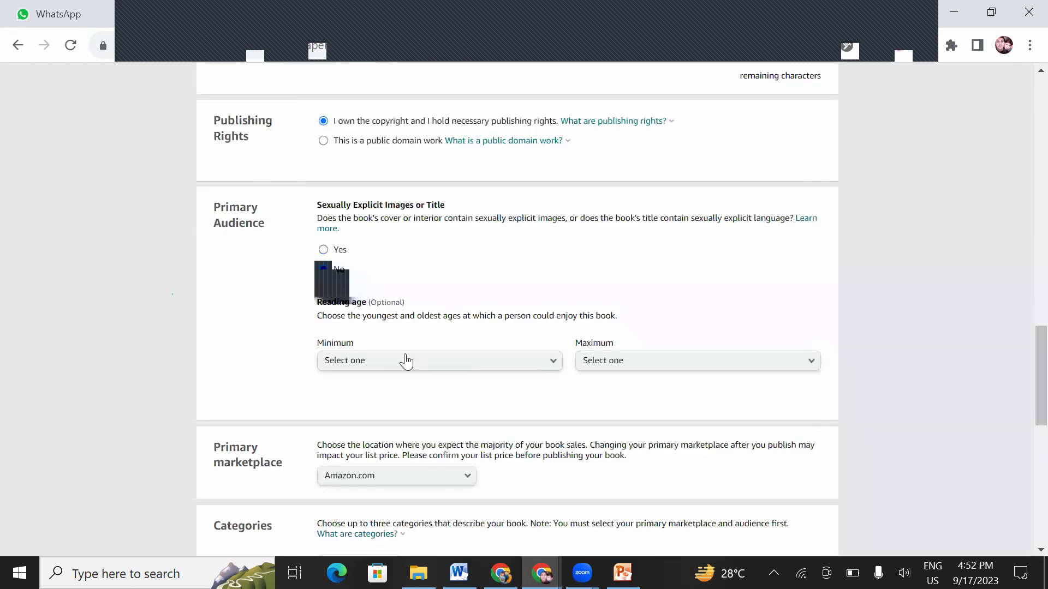
{"action": "scroll", "coordinate": [405, 361], "scroll_direction": "down", "scroll_amount": 5}
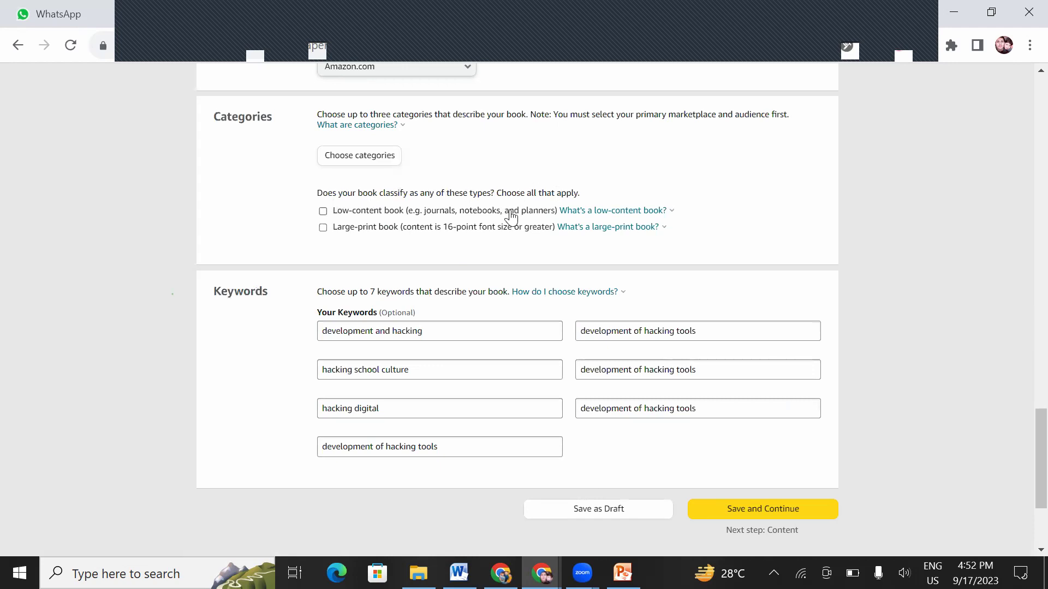
{"action": "left_click", "coordinate": [323, 211]}
{"action": "left_click", "coordinate": [323, 228]}
{"action": "left_click", "coordinate": [323, 229]}
Step: Choose the Computers & Technology category with the General placement for the paperback and save the categories
{"action": "scroll", "coordinate": [387, 248], "scroll_direction": "up", "scroll_amount": 3}
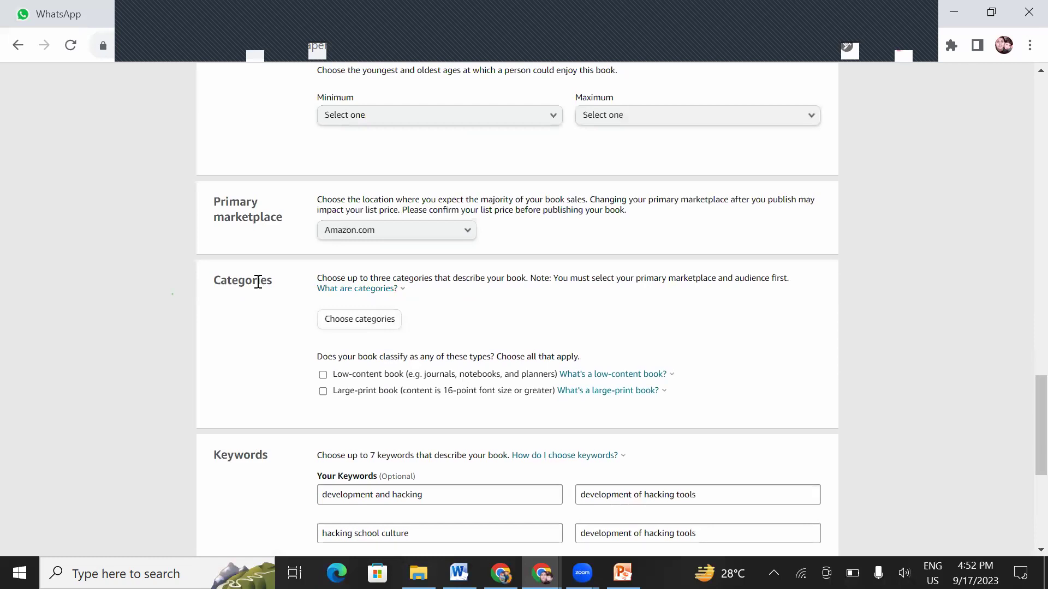
{"action": "left_click_drag", "start_coordinate": [204, 280], "coordinate": [260, 282]}
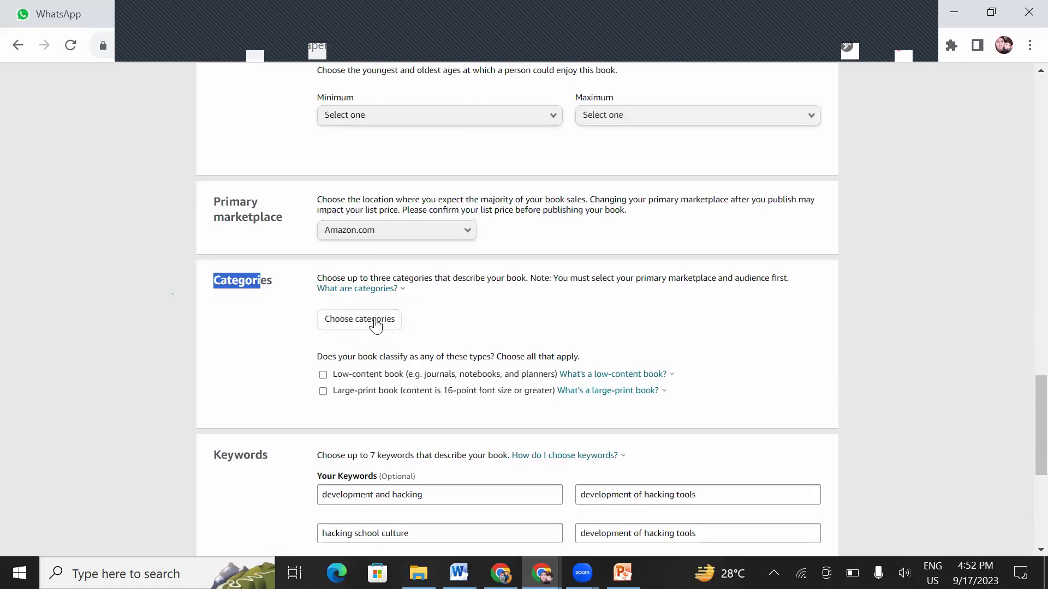
{"action": "left_click", "coordinate": [374, 322]}
{"action": "left_click", "coordinate": [346, 304]}
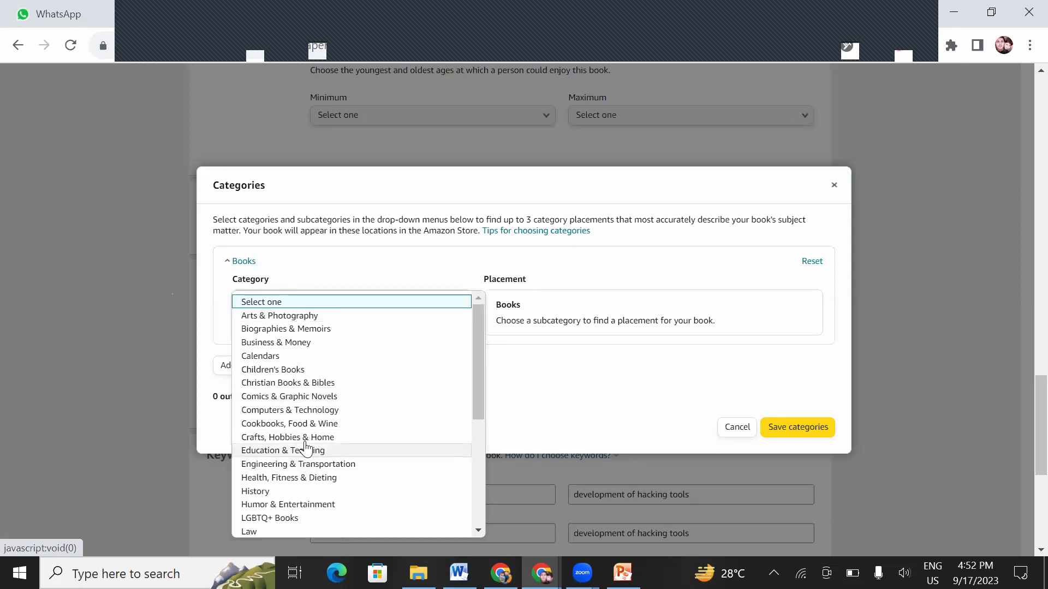
{"action": "left_click", "coordinate": [306, 410]}
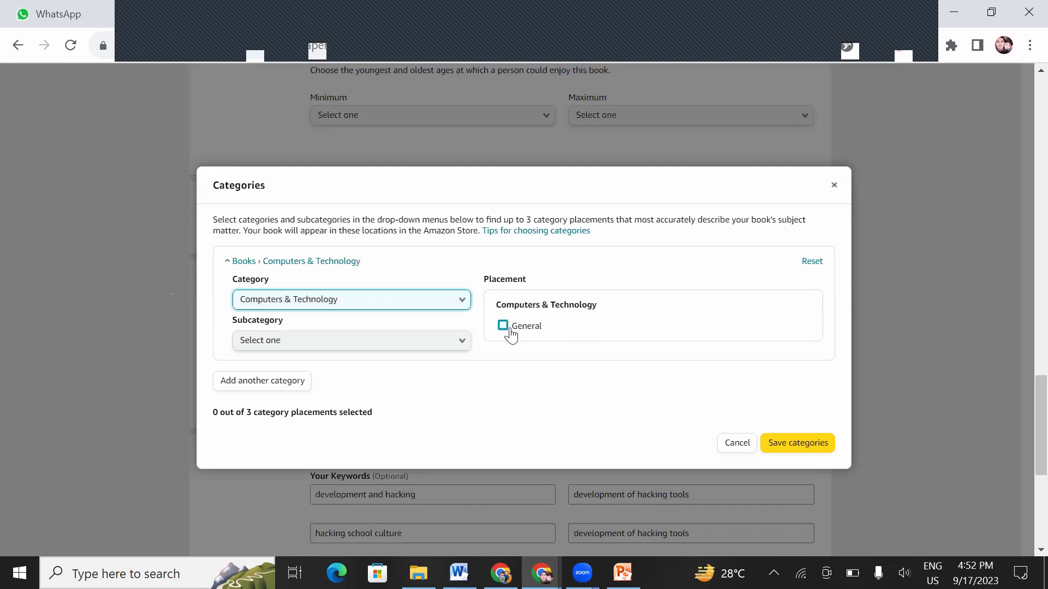
{"action": "left_click", "coordinate": [503, 326]}
{"action": "left_click", "coordinate": [793, 460]}
Step: Check the paperback's keywords, save the details and continue to the Paperback Content page
{"action": "scroll", "coordinate": [495, 364], "scroll_direction": "down", "scroll_amount": 7}
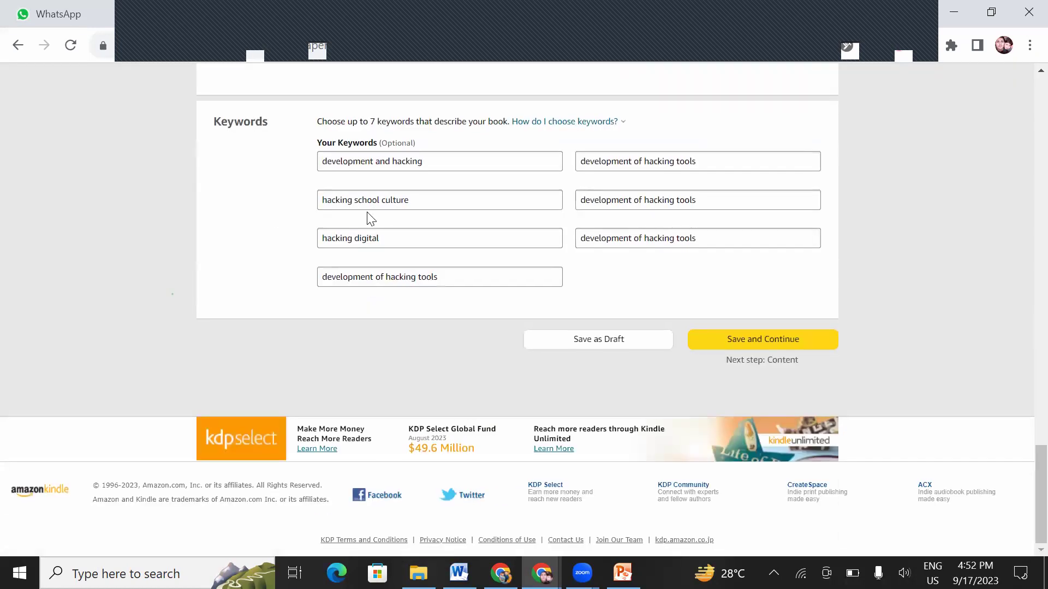
{"action": "left_click_drag", "start_coordinate": [214, 120], "coordinate": [234, 121]}
{"action": "left_click", "coordinate": [730, 344]}
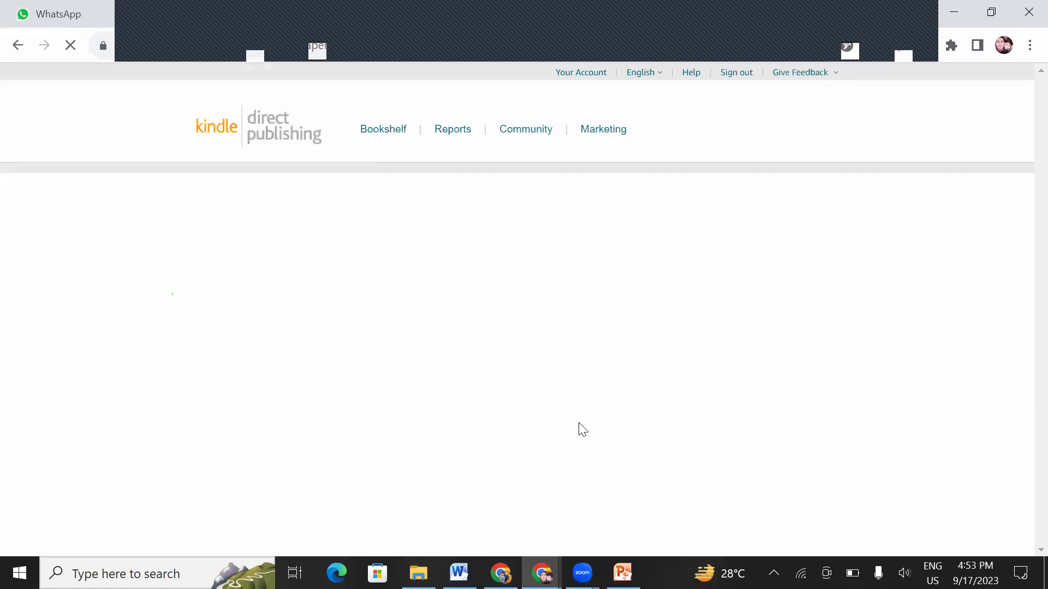
Step: Assign a free KDP ISBN to the paperback under Print ISBN and check the assigned number
{"action": "scroll", "coordinate": [423, 229], "scroll_direction": "down", "scroll_amount": 3}
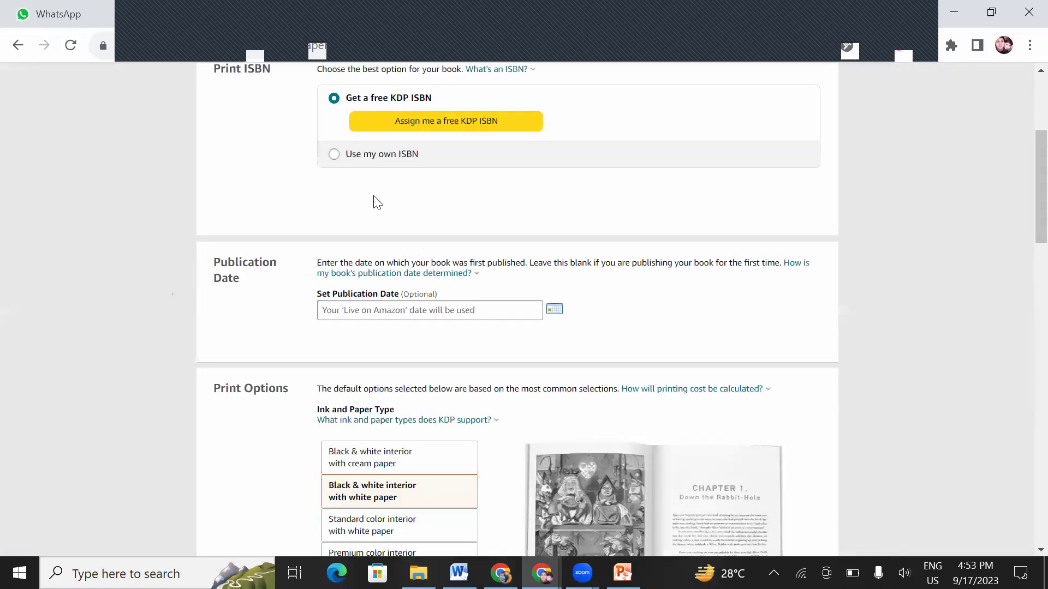
{"action": "scroll", "coordinate": [452, 157], "scroll_direction": "up", "scroll_amount": 3}
{"action": "left_click_drag", "start_coordinate": [455, 159], "coordinate": [549, 165]}
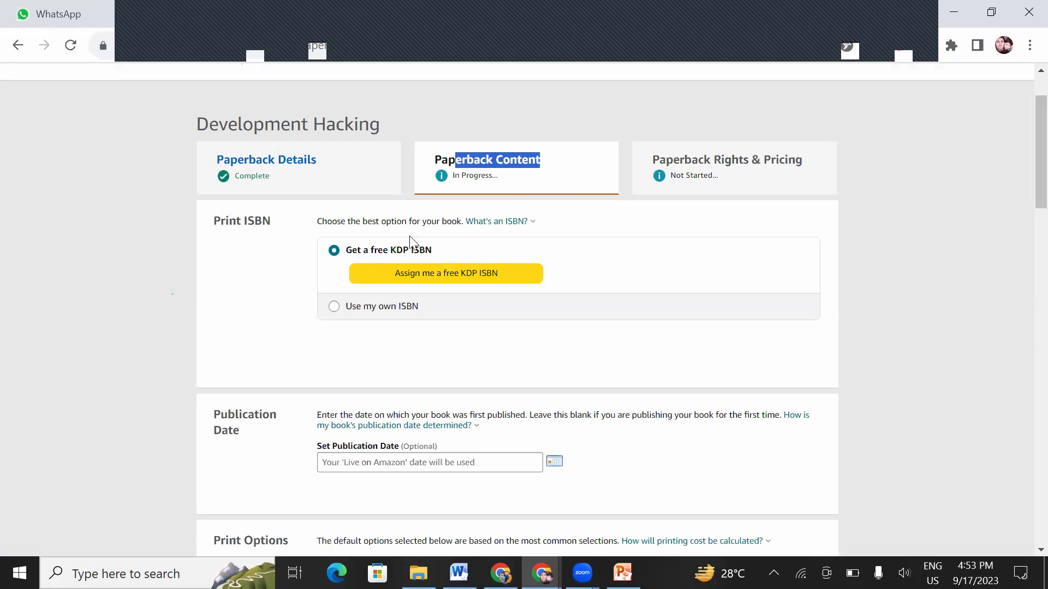
{"action": "left_click", "coordinate": [233, 222]}
{"action": "left_click_drag", "start_coordinate": [282, 230], "coordinate": [221, 221]}
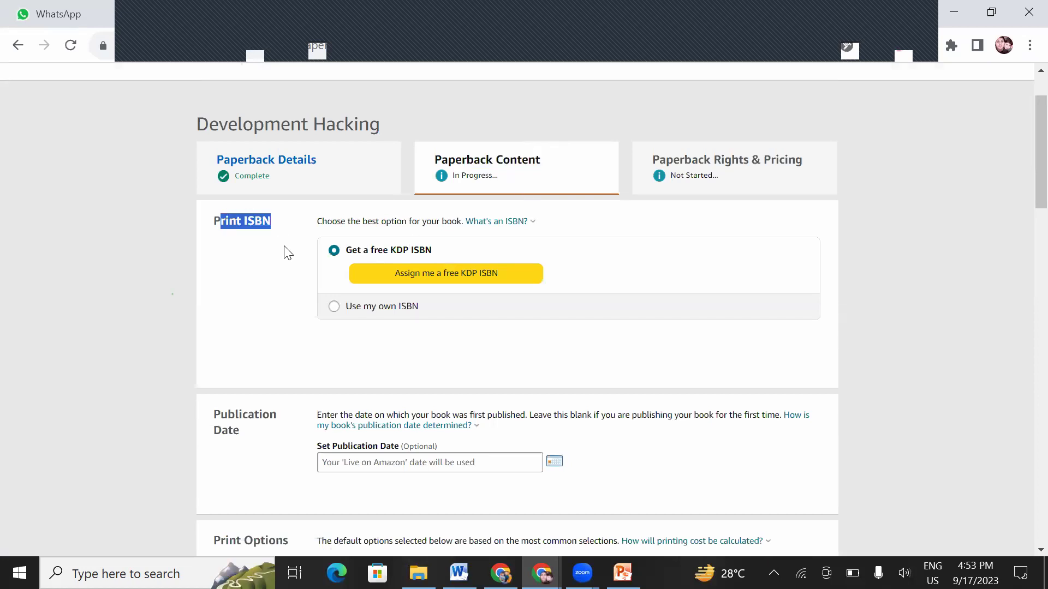
{"action": "left_click", "coordinate": [477, 274]}
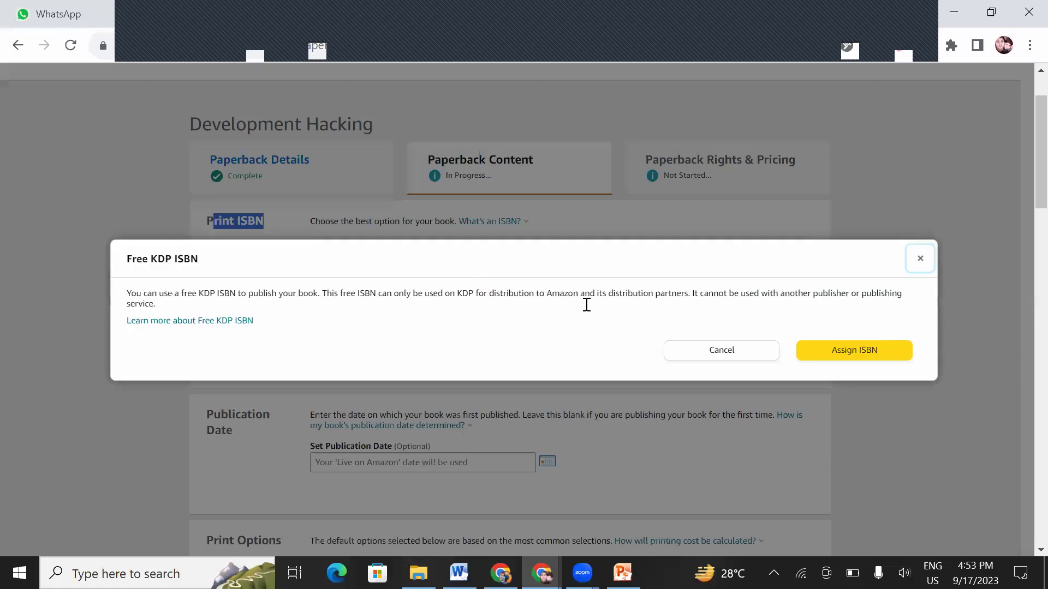
{"action": "left_click", "coordinate": [847, 352]}
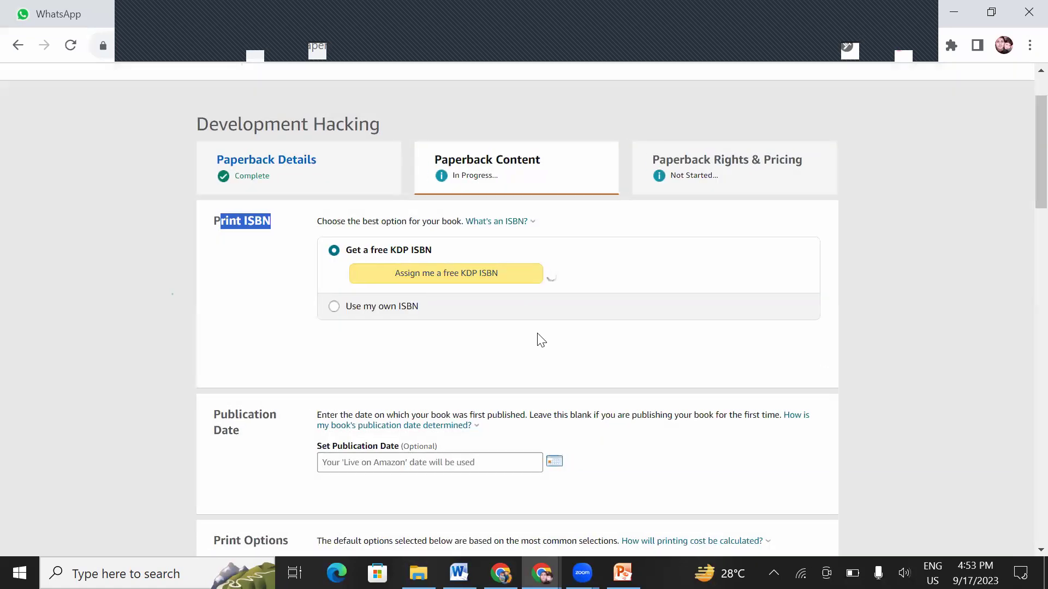
{"action": "scroll", "coordinate": [540, 340], "scroll_direction": "down", "scroll_amount": 3}
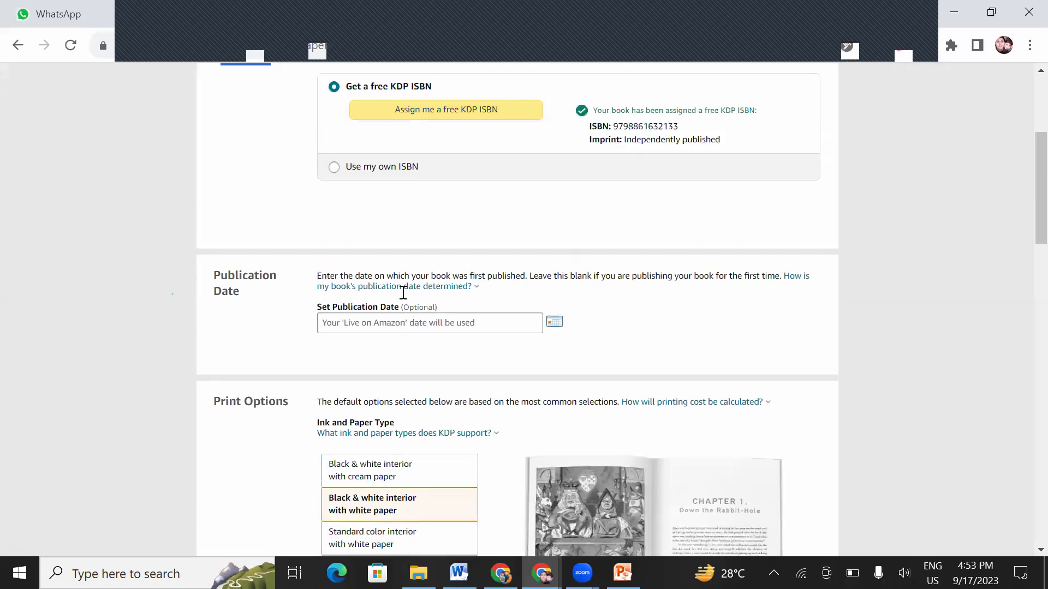
{"action": "scroll", "coordinate": [402, 285], "scroll_direction": "up", "scroll_amount": 3}
{"action": "left_click_drag", "start_coordinate": [679, 290], "coordinate": [614, 288]}
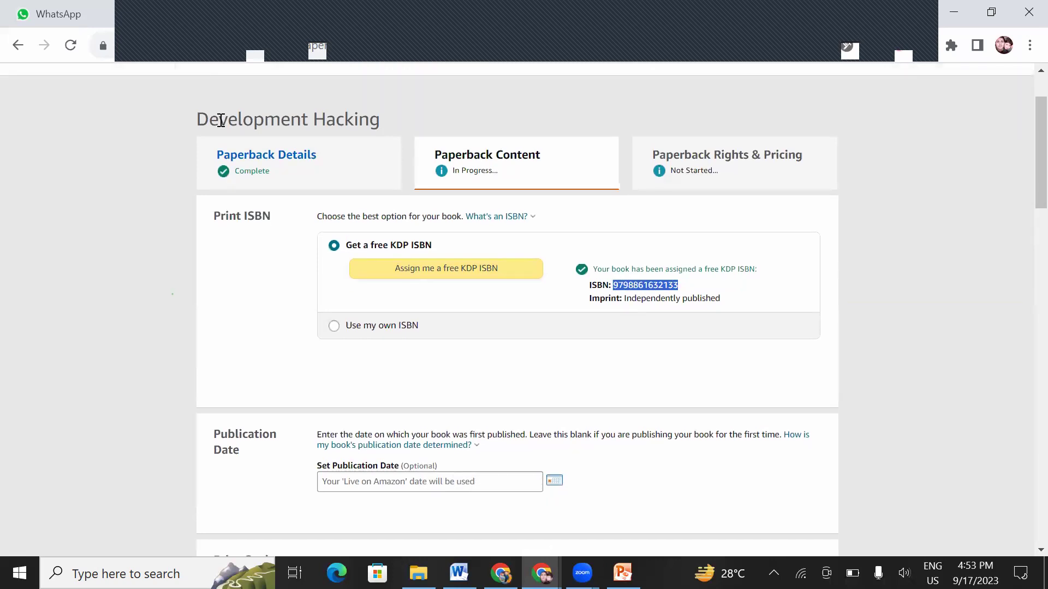
Step: Set the paperback's optional publication date to 09/16/2023
{"action": "scroll", "coordinate": [218, 117], "scroll_direction": "down", "scroll_amount": 6}
{"action": "left_click_drag", "start_coordinate": [214, 113], "coordinate": [228, 131]}
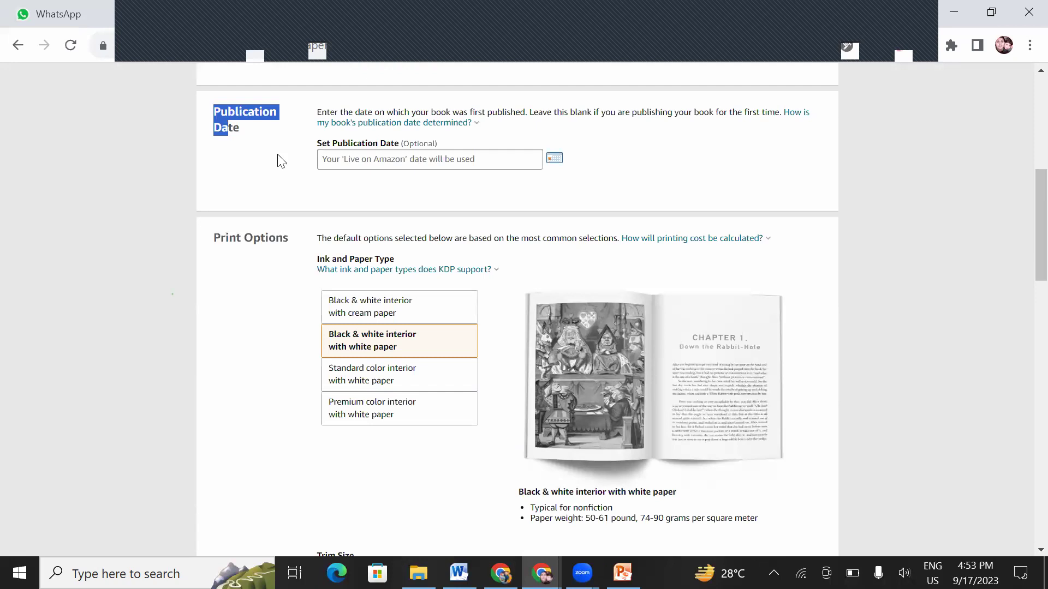
{"action": "left_click", "coordinate": [409, 143]}
{"action": "left_click_drag", "start_coordinate": [405, 143], "coordinate": [423, 144]}
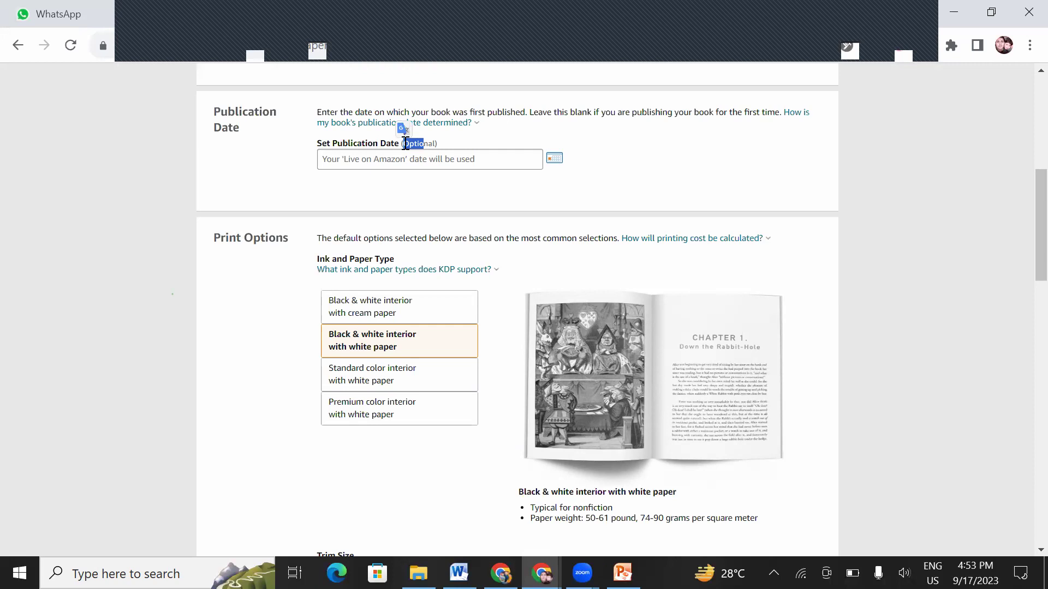
{"action": "left_click", "coordinate": [554, 158]}
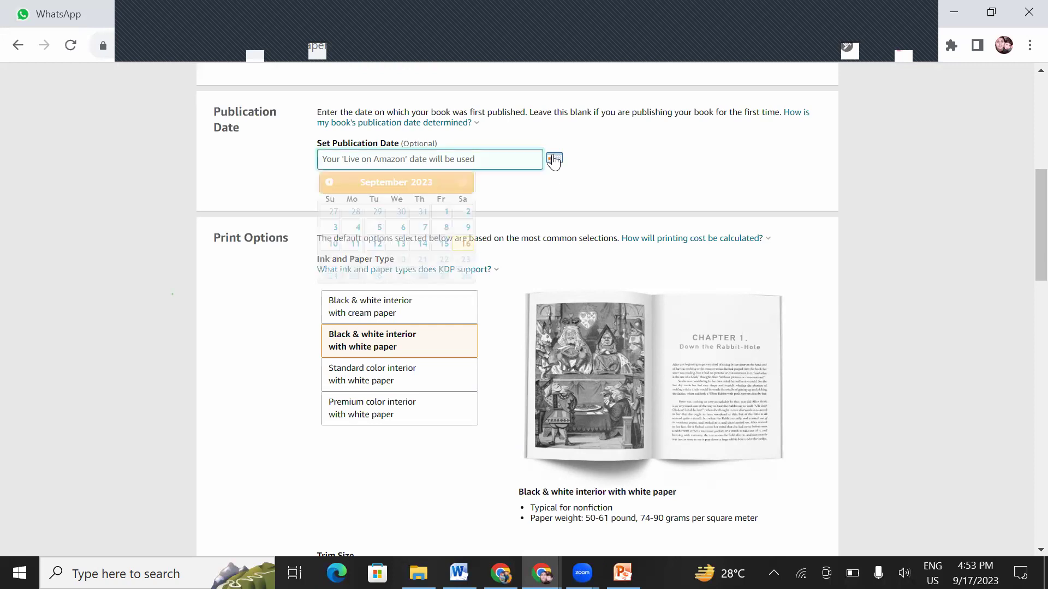
{"action": "left_click", "coordinate": [465, 245]}
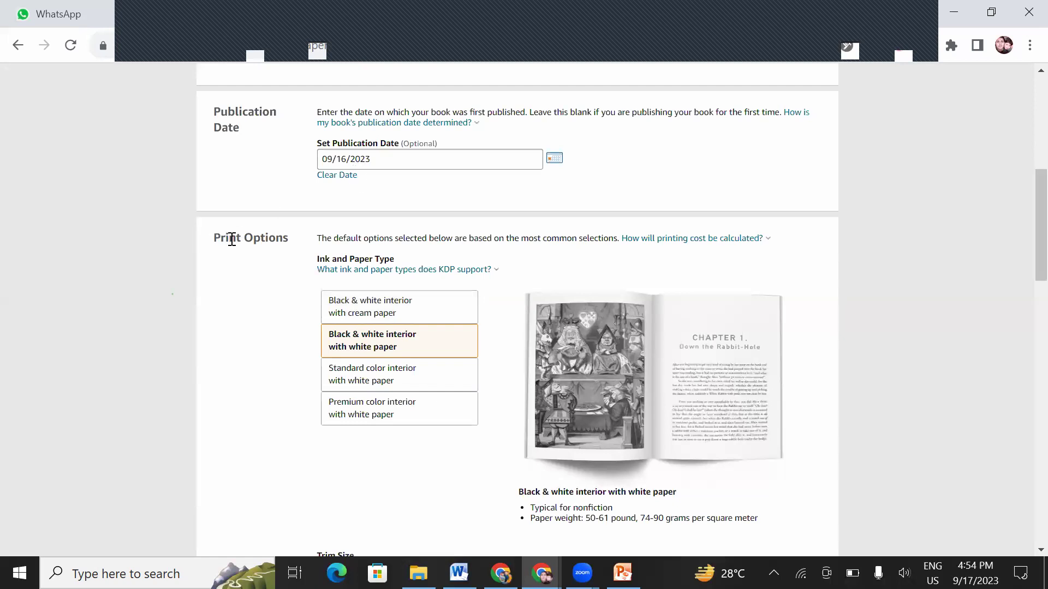
Step: Look over the ink and paper types under Print Options, and set the paperback's trim size to 5 x 8 in
{"action": "left_click_drag", "start_coordinate": [229, 239], "coordinate": [307, 240]}
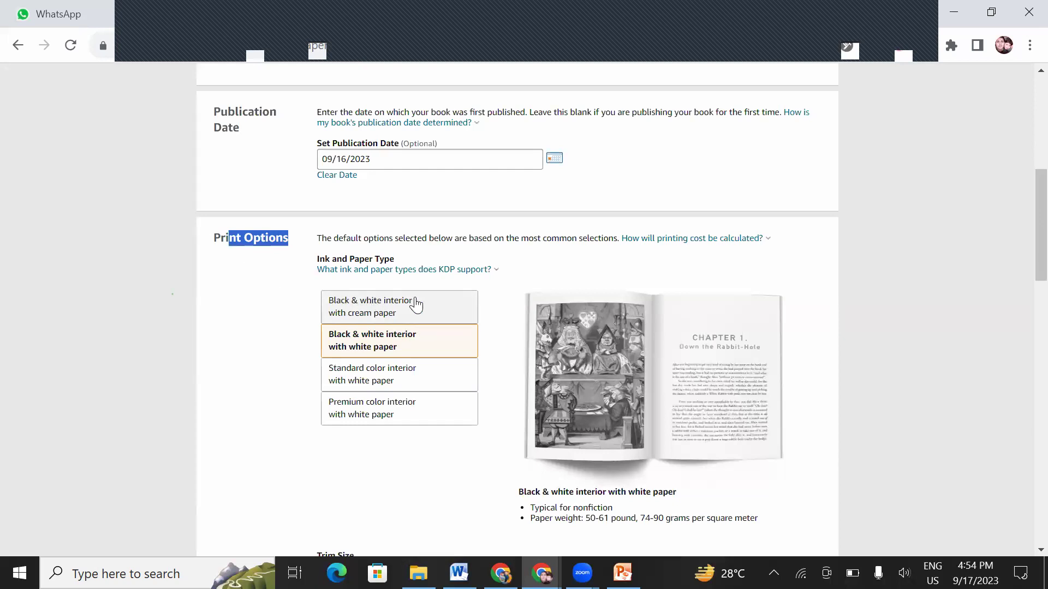
{"action": "scroll", "coordinate": [554, 276], "scroll_direction": "down", "scroll_amount": 3}
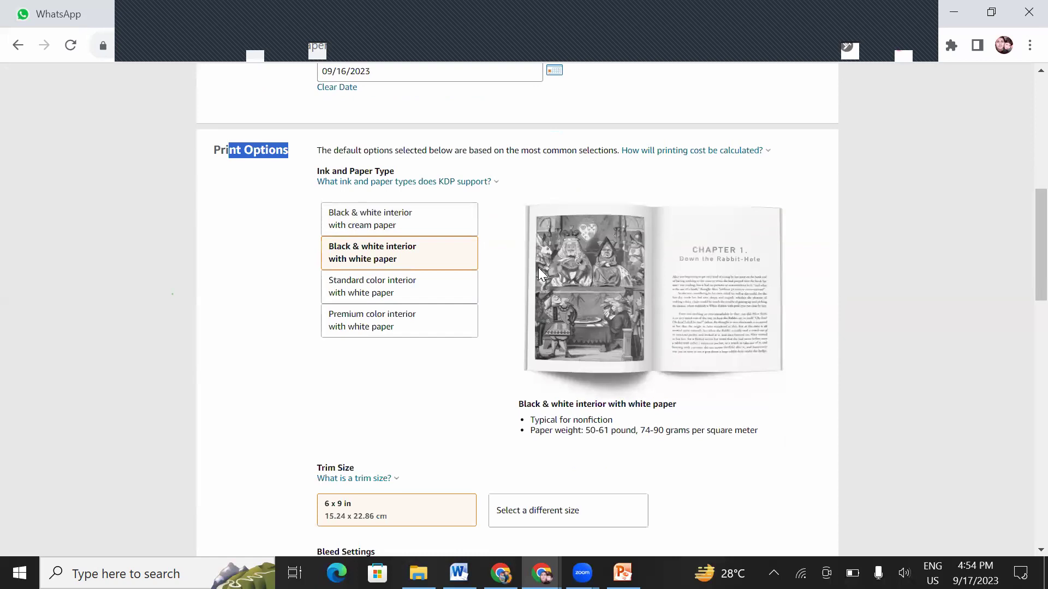
{"action": "left_click", "coordinate": [423, 309]}
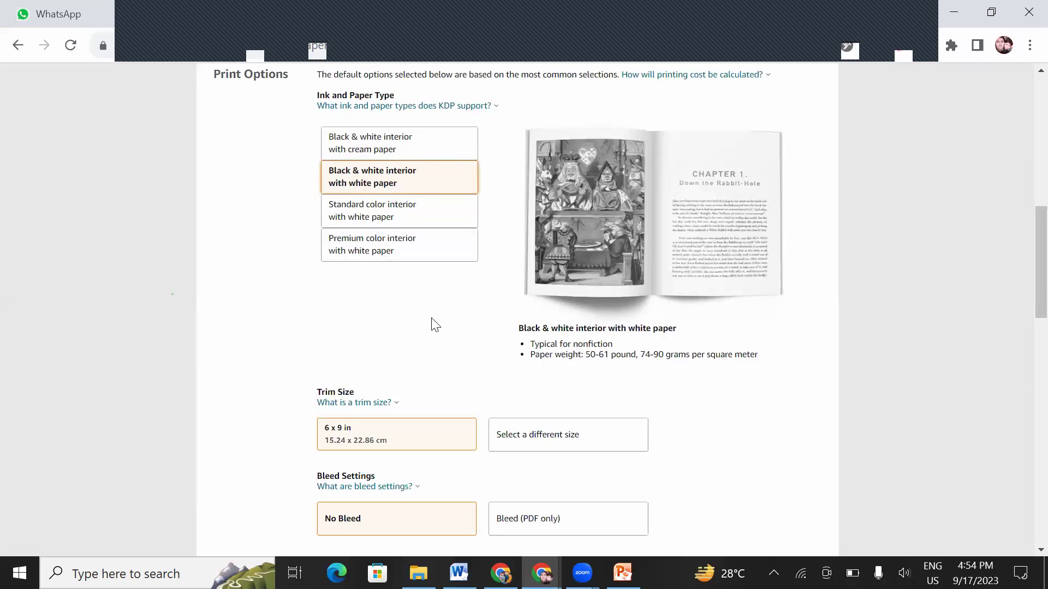
{"action": "scroll", "coordinate": [432, 325], "scroll_direction": "down", "scroll_amount": 3}
{"action": "left_click_drag", "start_coordinate": [316, 228], "coordinate": [356, 233]}
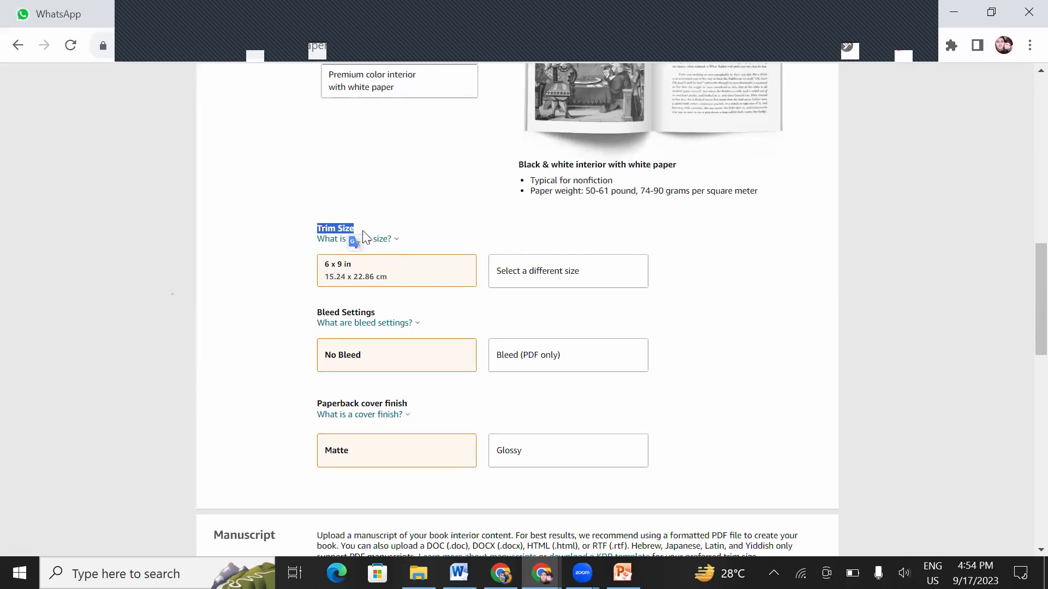
{"action": "mouse_move", "coordinate": [398, 241]}
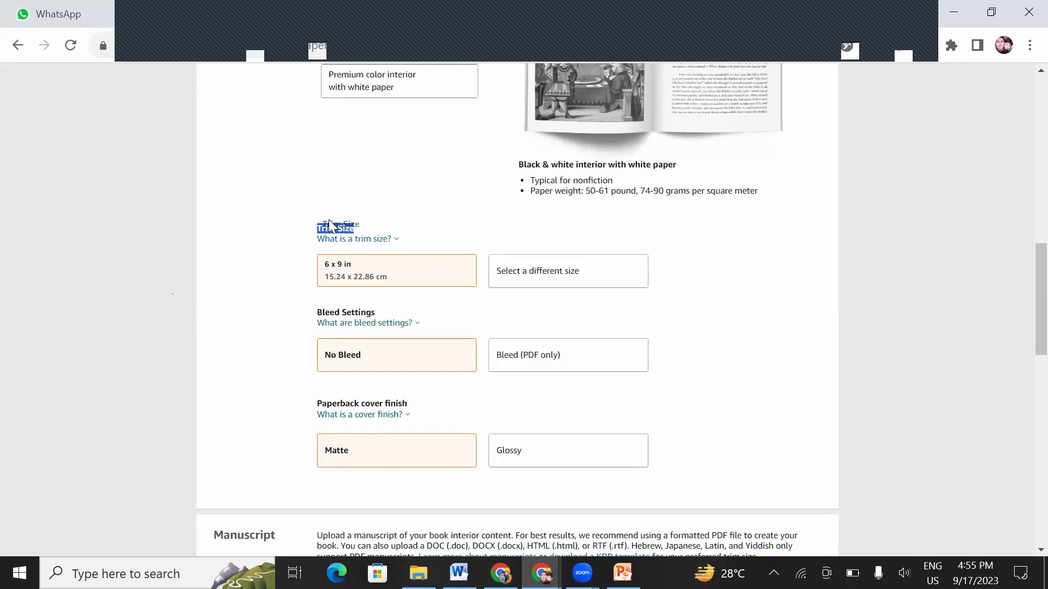
{"action": "left_click", "coordinate": [393, 222]}
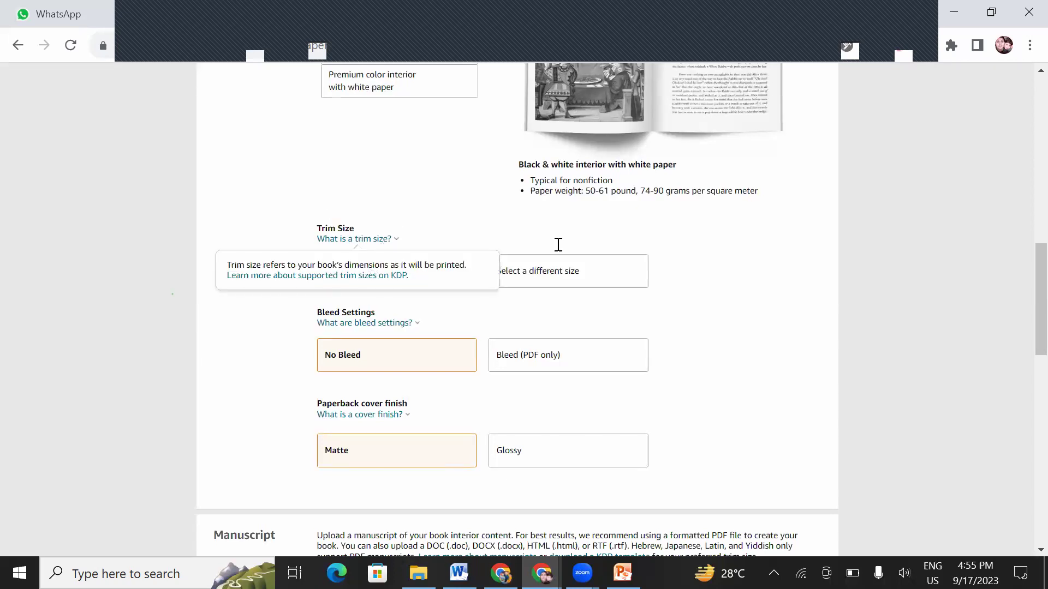
{"action": "left_click", "coordinate": [555, 280]}
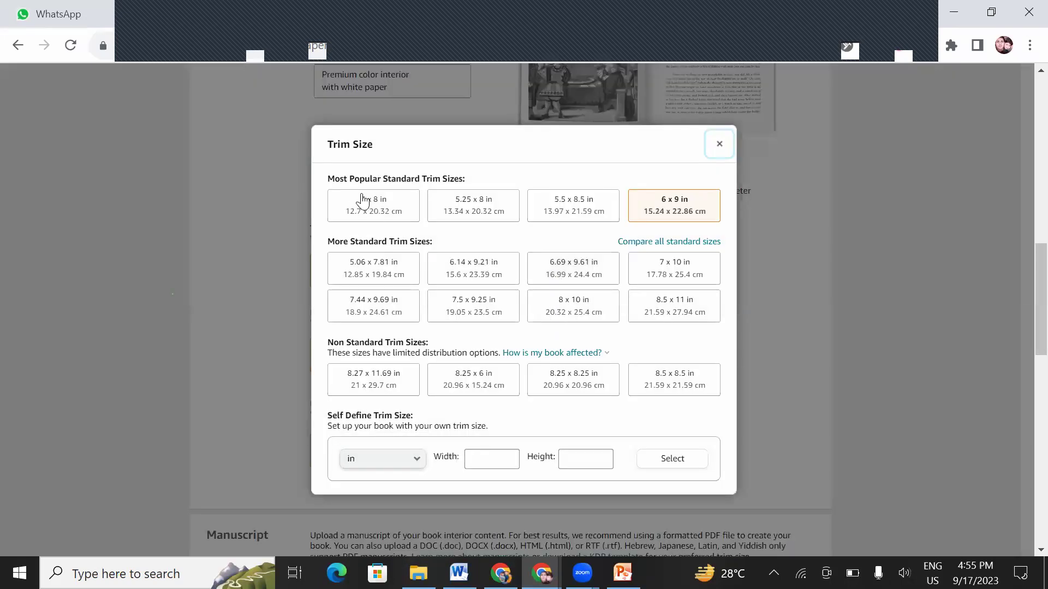
{"action": "left_click_drag", "start_coordinate": [343, 179], "coordinate": [463, 178]}
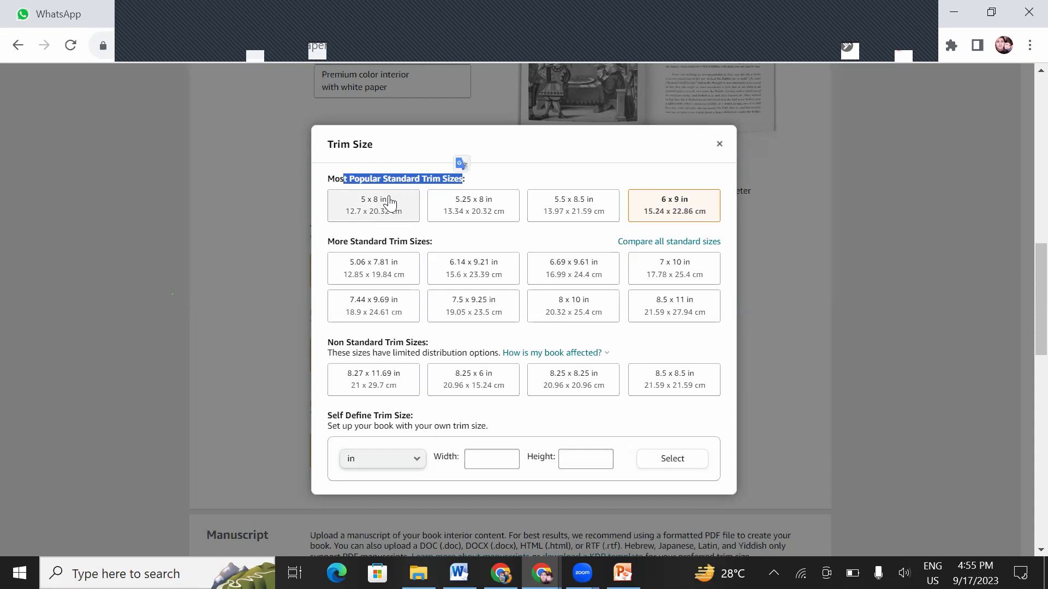
{"action": "left_click", "coordinate": [369, 210]}
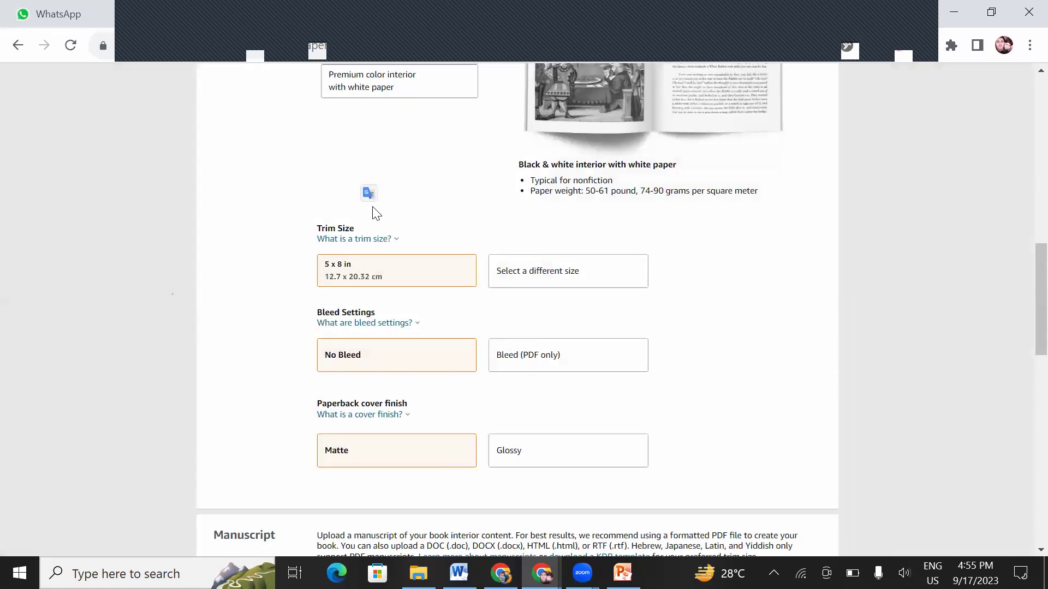
Step: Look over the popular, more standard and non-standard trim sizes offered for the paperback
{"action": "left_click", "coordinate": [567, 277]}
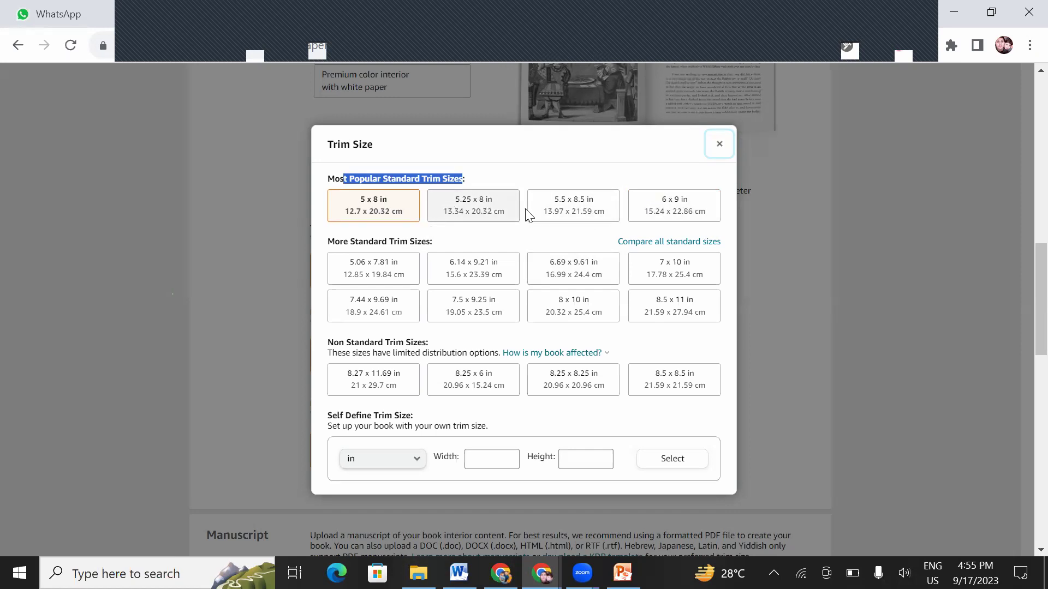
{"action": "left_click_drag", "start_coordinate": [334, 240], "coordinate": [429, 241]}
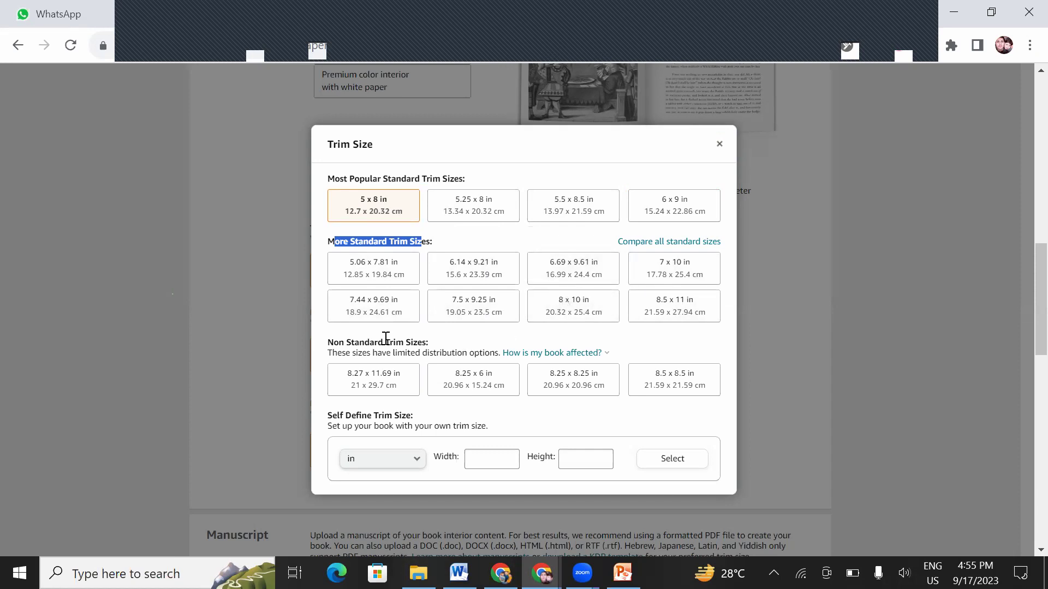
{"action": "scroll", "coordinate": [366, 340], "scroll_direction": "down", "scroll_amount": 3}
{"action": "left_click_drag", "start_coordinate": [347, 342], "coordinate": [420, 340]}
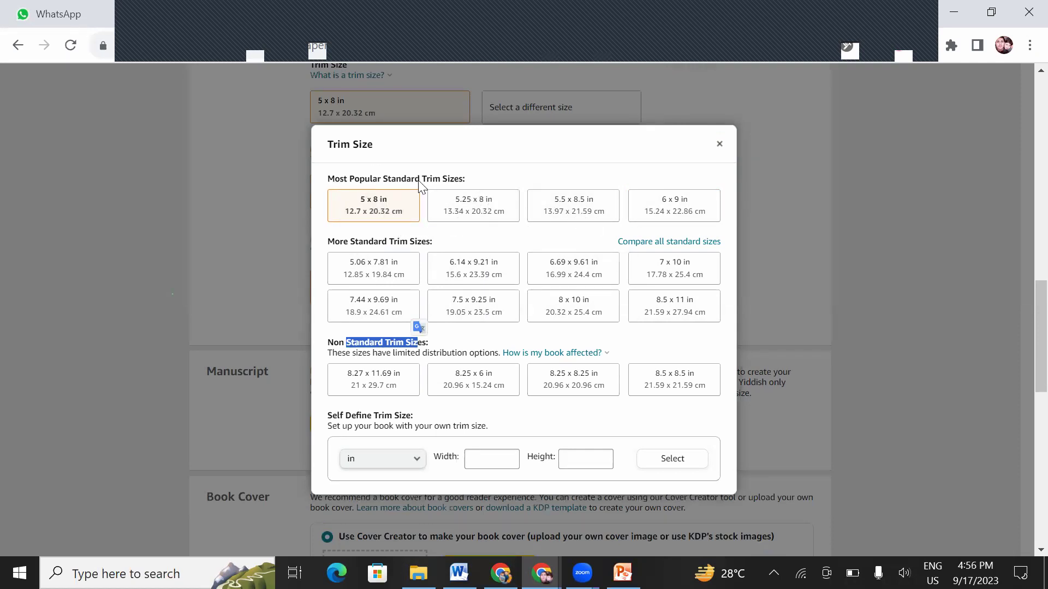
{"action": "scroll", "coordinate": [903, 278], "scroll_direction": "up", "scroll_amount": 3}
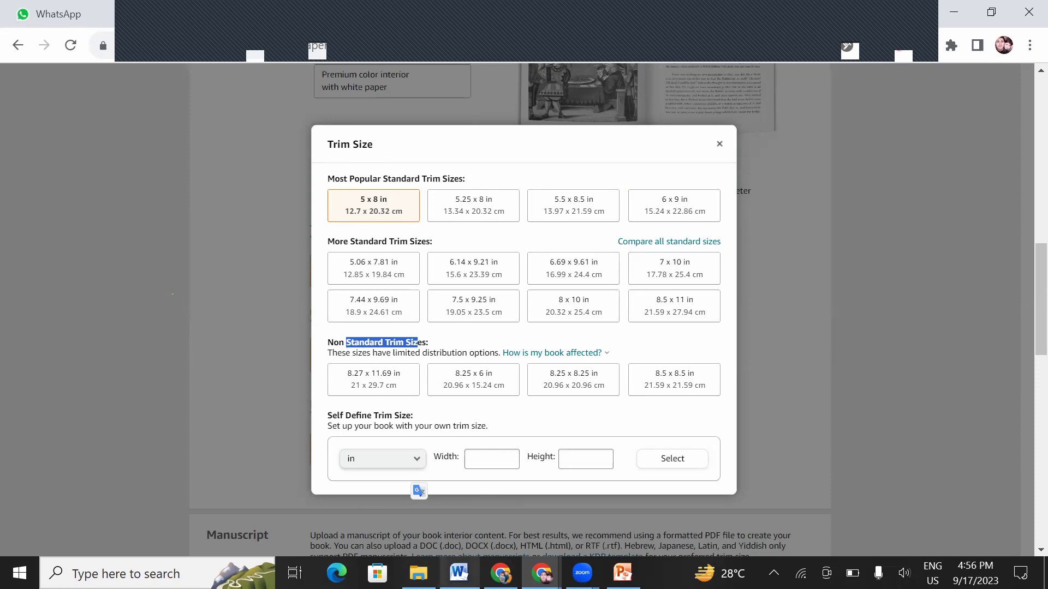
Step: Open the English Word manuscript from the Development Hacking folder in a maximized window and look through its first pages
{"action": "left_click", "coordinate": [418, 573]}
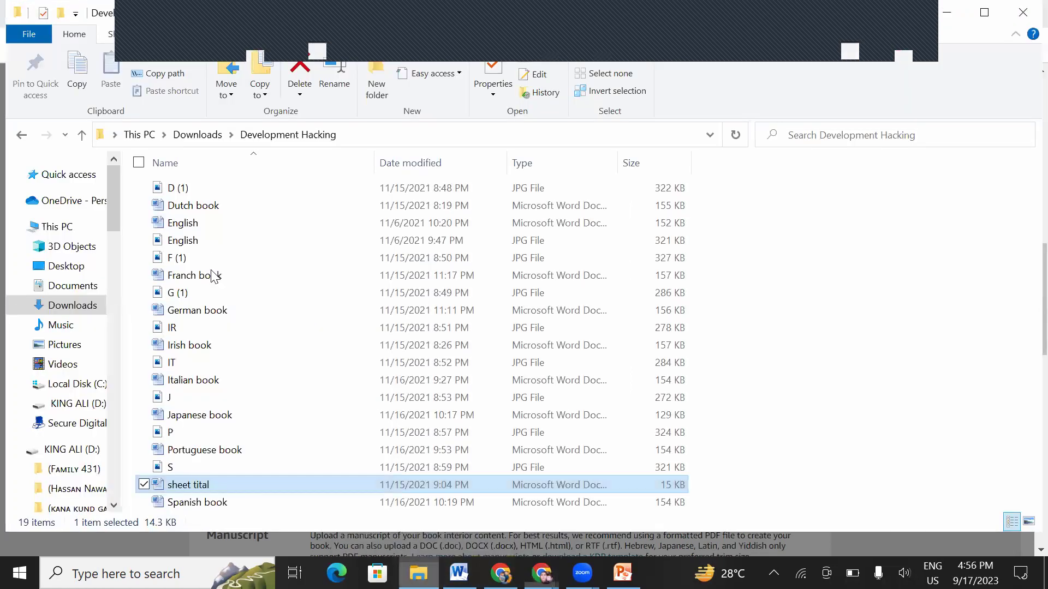
{"action": "left_click", "coordinate": [207, 228]}
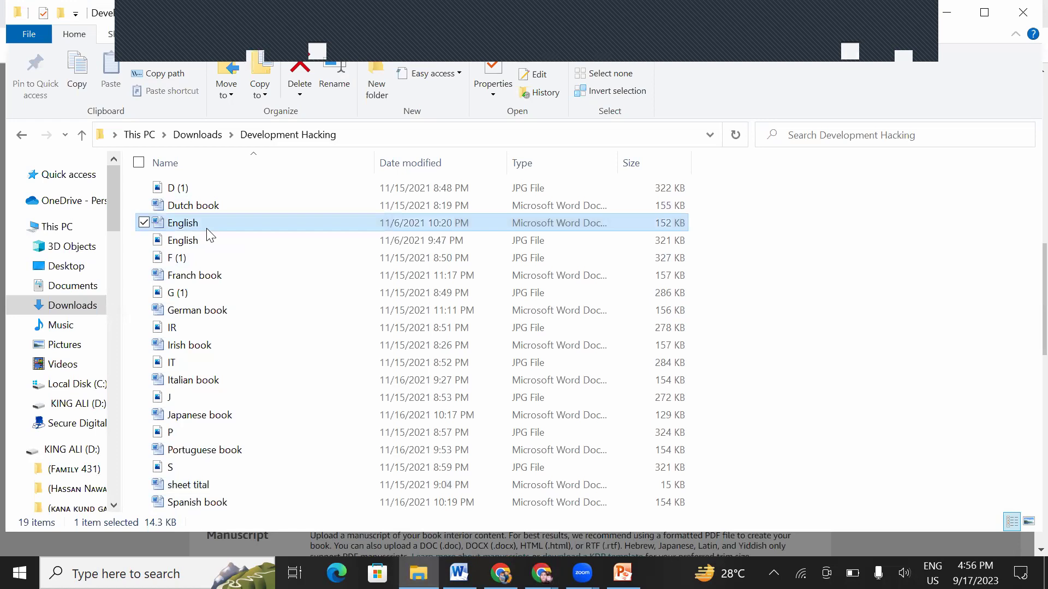
{"action": "left_click", "coordinate": [207, 228]}
{"action": "left_click", "coordinate": [300, 208]}
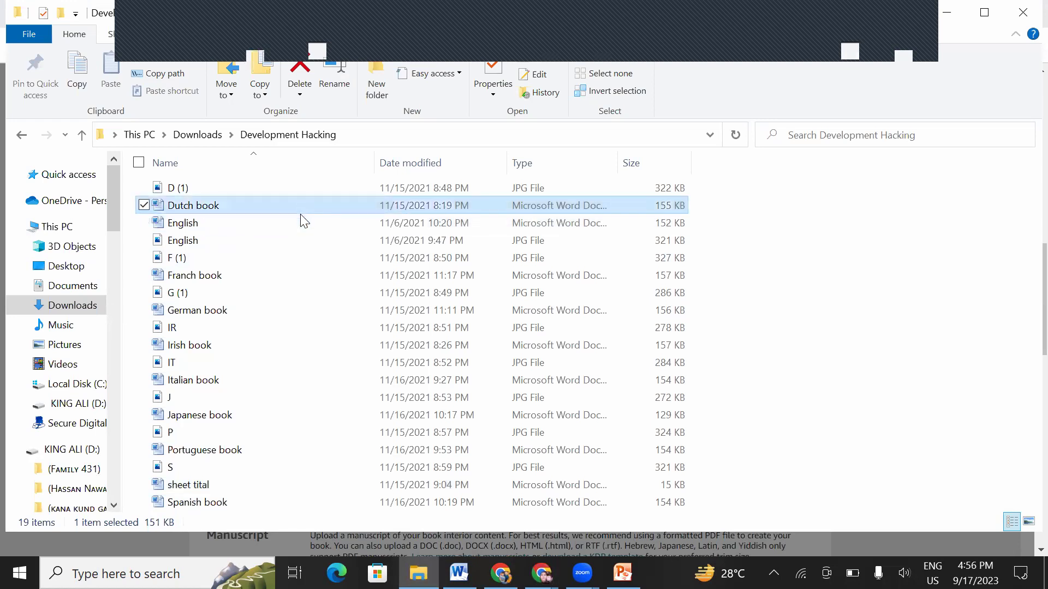
{"action": "left_click", "coordinate": [300, 219]}
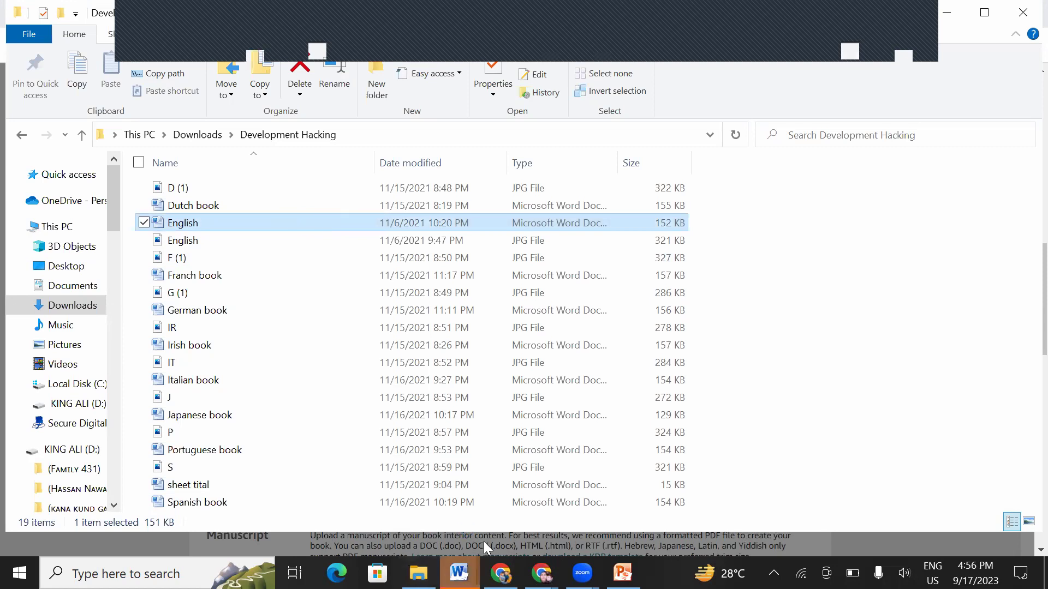
{"action": "left_click", "coordinate": [624, 488]}
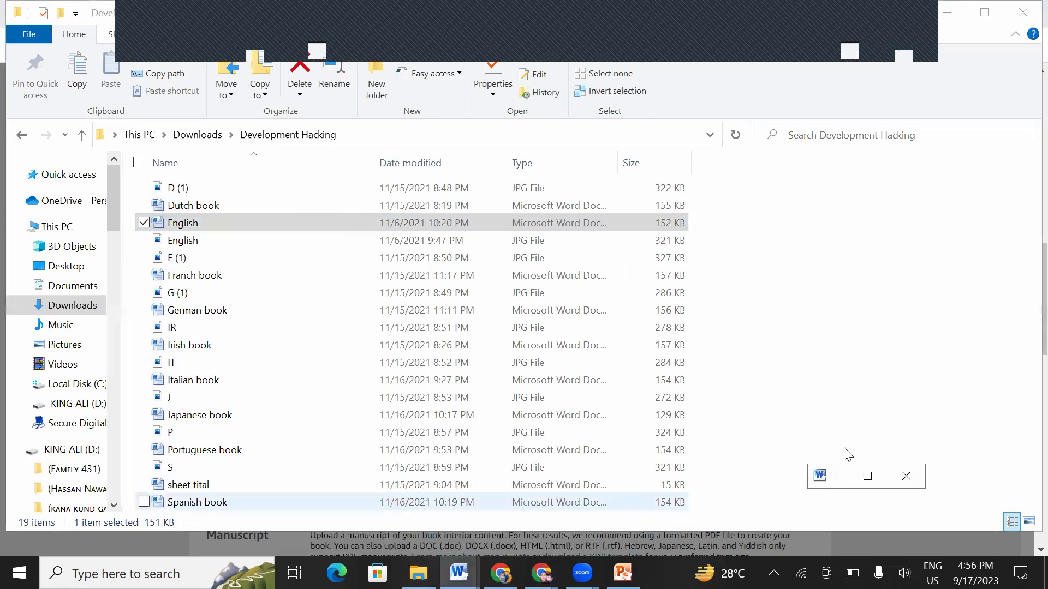
{"action": "left_click", "coordinate": [866, 477]}
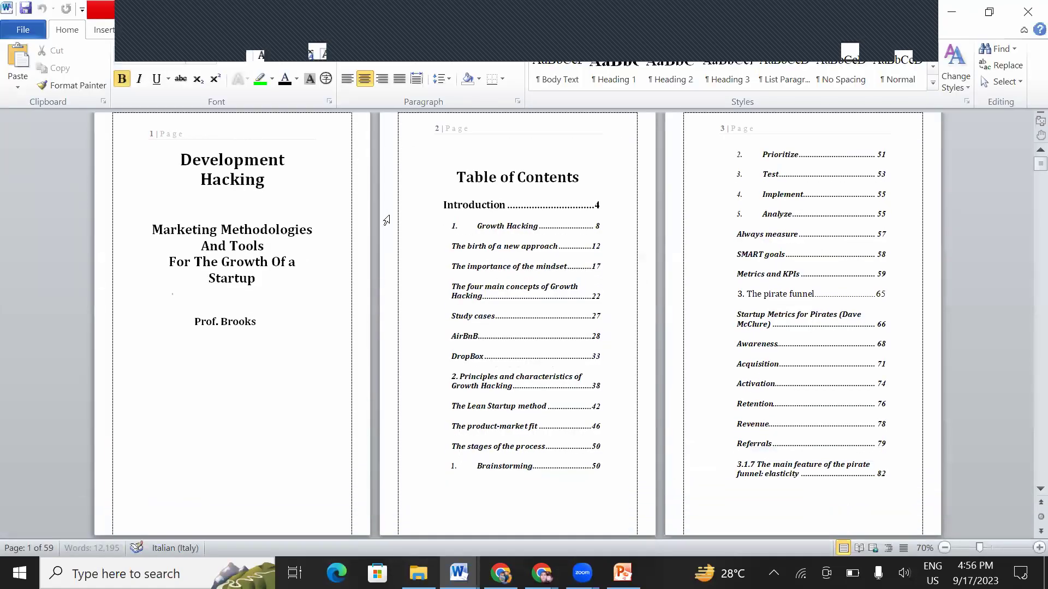
{"action": "scroll", "coordinate": [387, 219], "scroll_direction": "down", "scroll_amount": 10}
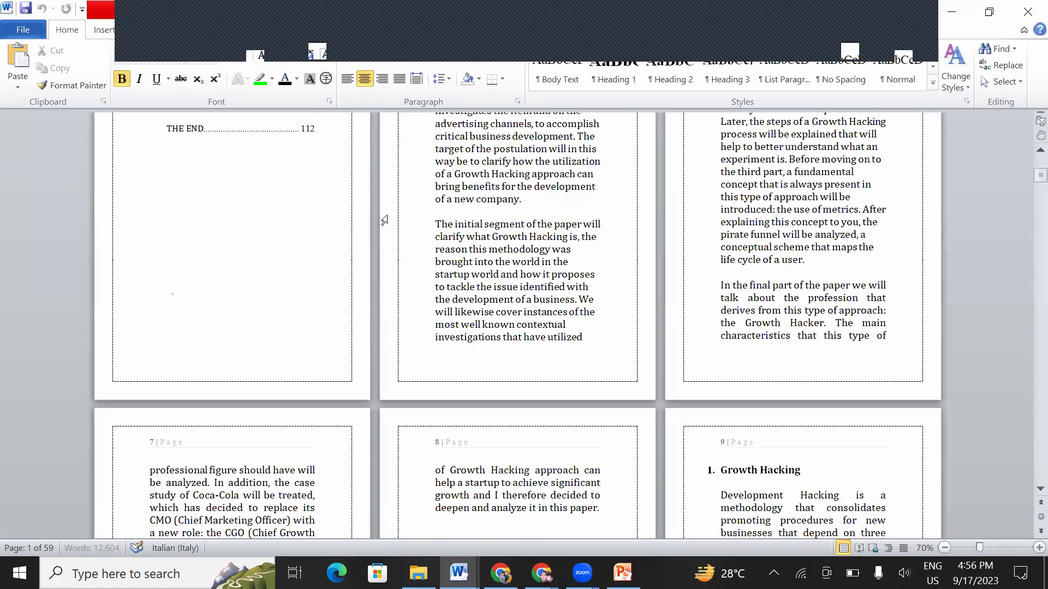
{"action": "scroll", "coordinate": [384, 220], "scroll_direction": "down", "scroll_amount": 5}
{"action": "scroll", "coordinate": [387, 222], "scroll_direction": "up", "scroll_amount": 10}
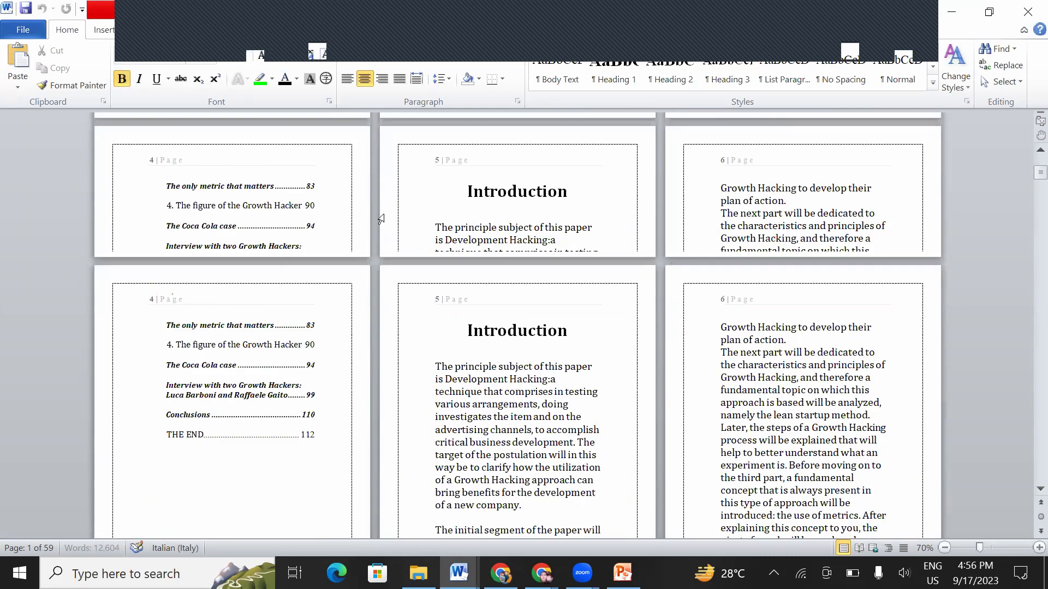
{"action": "scroll", "coordinate": [381, 219], "scroll_direction": "up", "scroll_amount": 5}
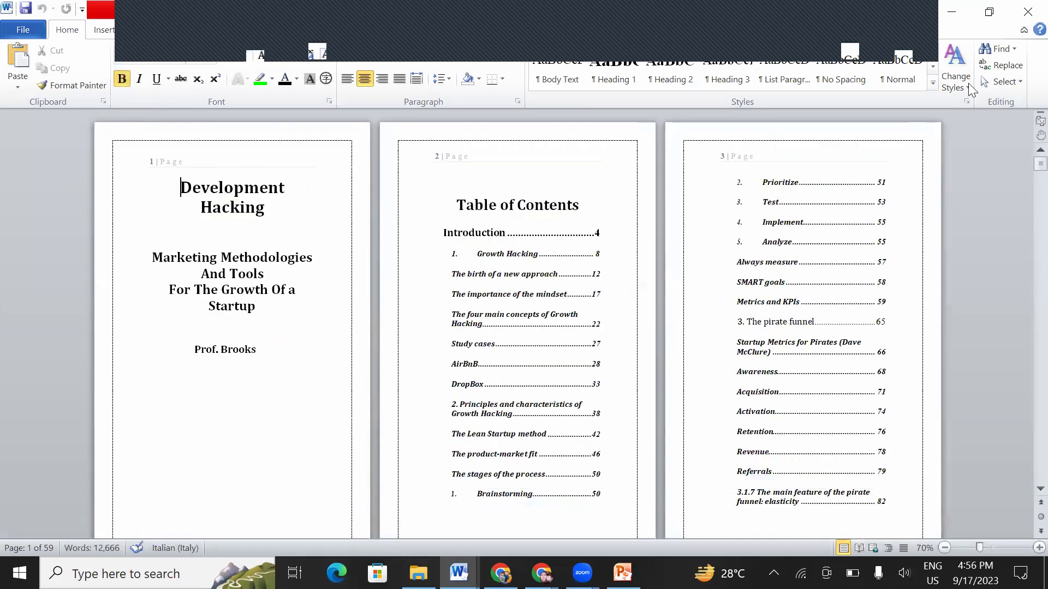
Step: Select the whole manuscript, check its custom paper size in Page Setup, and close the dialog without applying anything
{"action": "left_click", "coordinate": [1002, 83]}
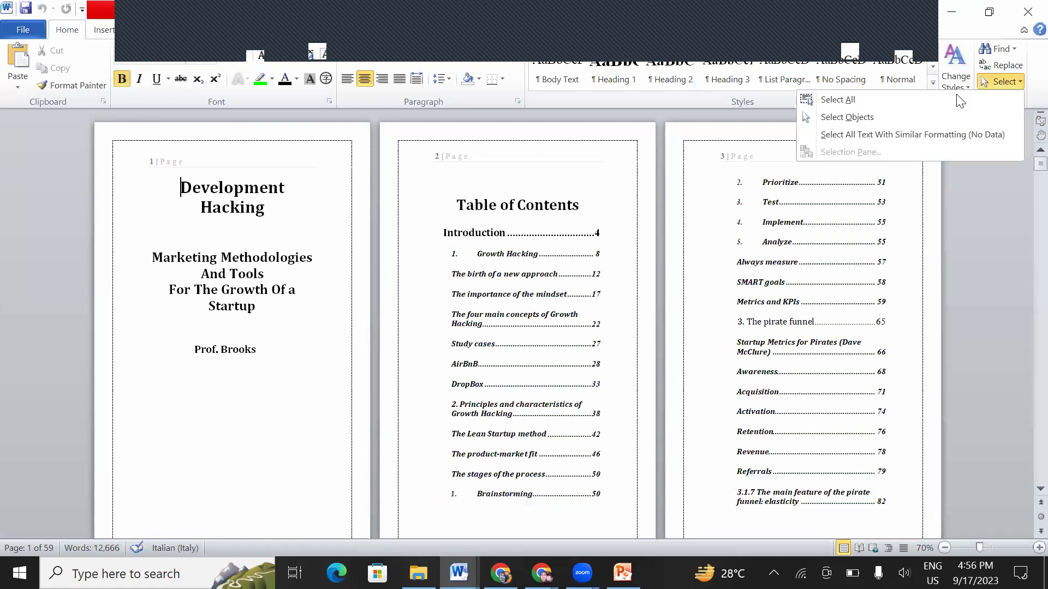
{"action": "left_click", "coordinate": [861, 103]}
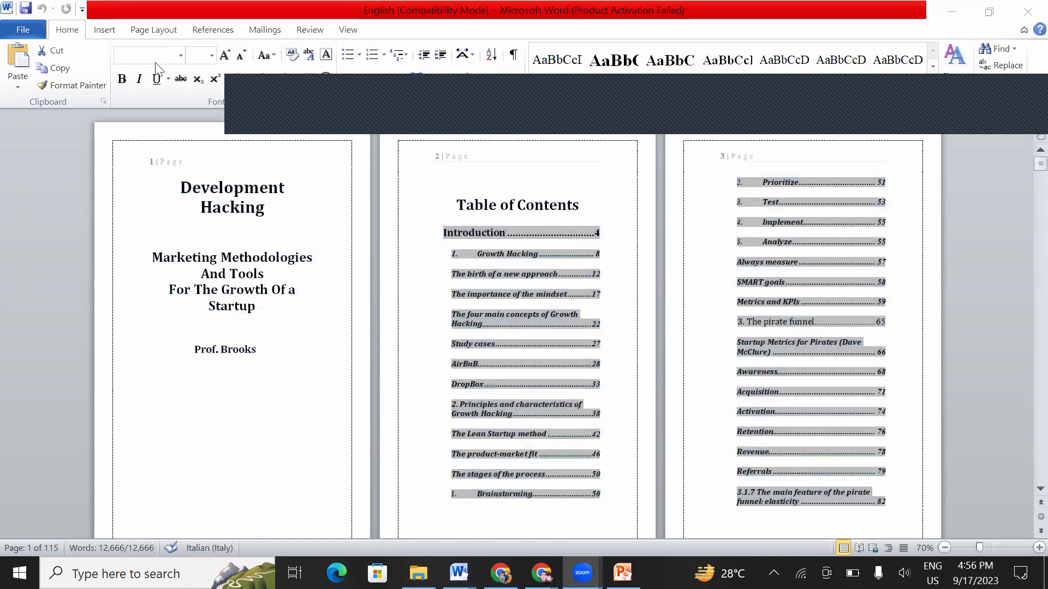
{"action": "left_click", "coordinate": [159, 59]}
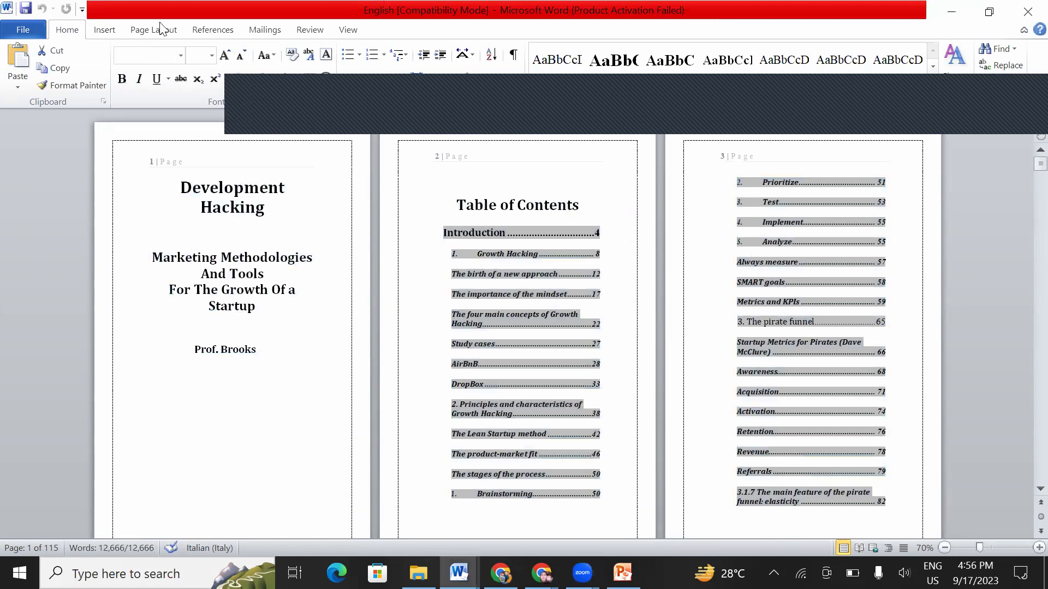
{"action": "left_click", "coordinate": [159, 29]}
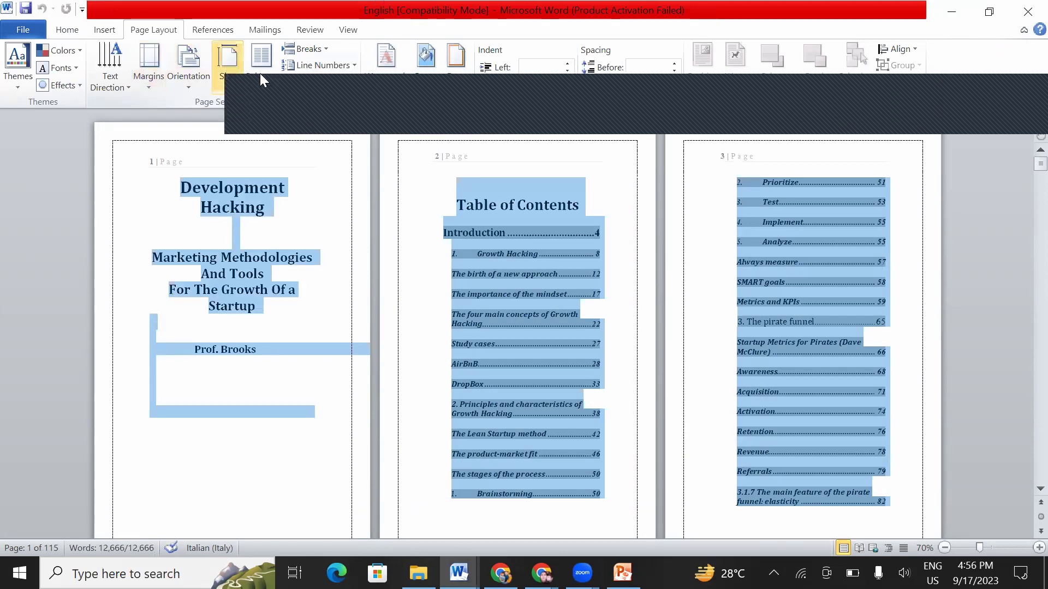
{"action": "left_click", "coordinate": [222, 86]}
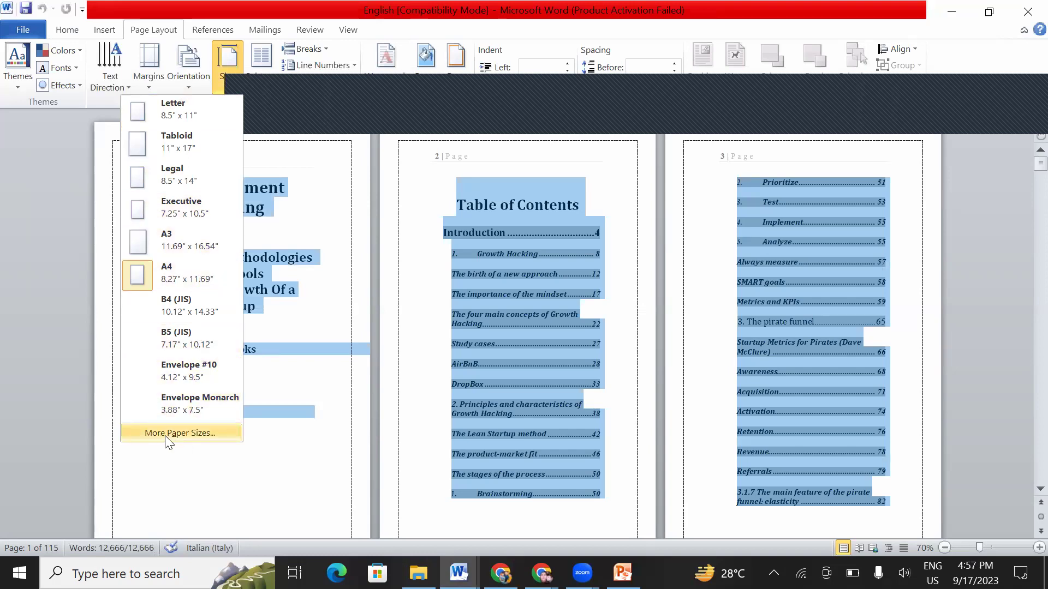
{"action": "left_click", "coordinate": [187, 433]}
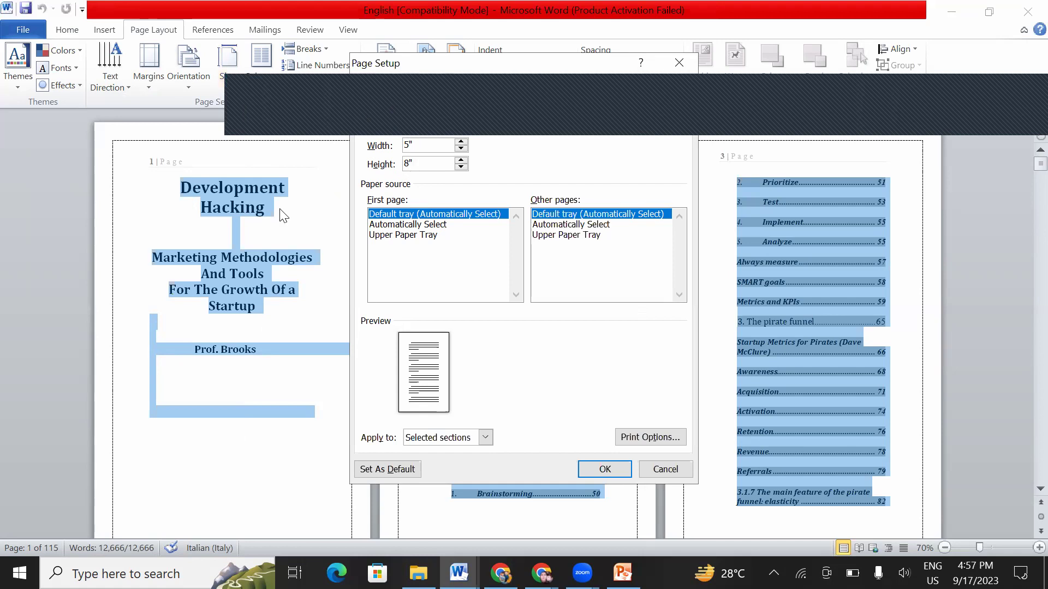
{"action": "left_click", "coordinate": [678, 62]}
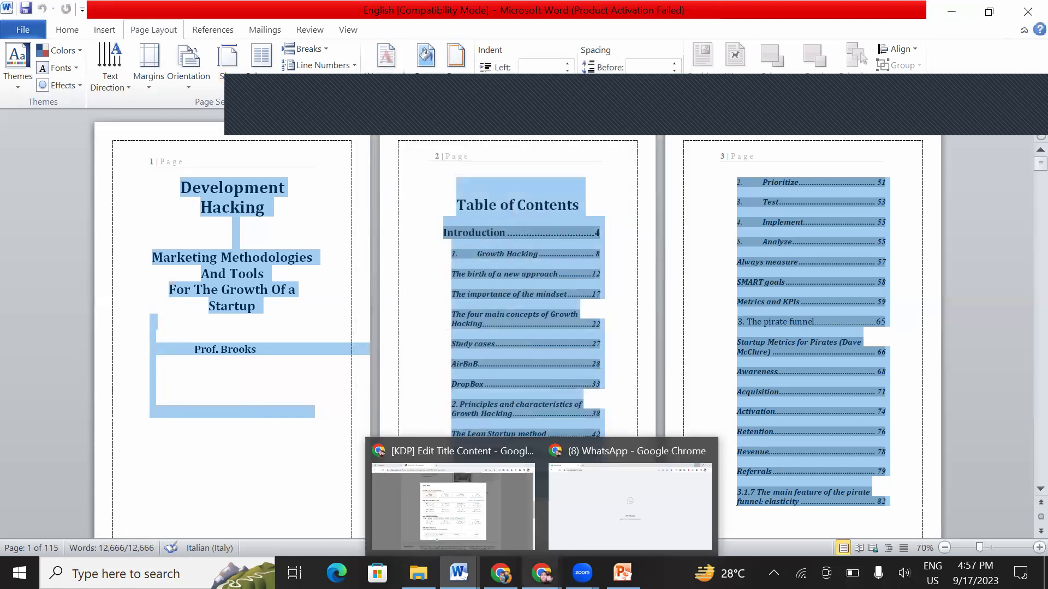
Step: Return to the KDP page in Chrome, review the standard and self-defined trim size options, and close the trim size selection
{"action": "left_click", "coordinate": [541, 573]}
{"action": "left_click", "coordinate": [473, 528]}
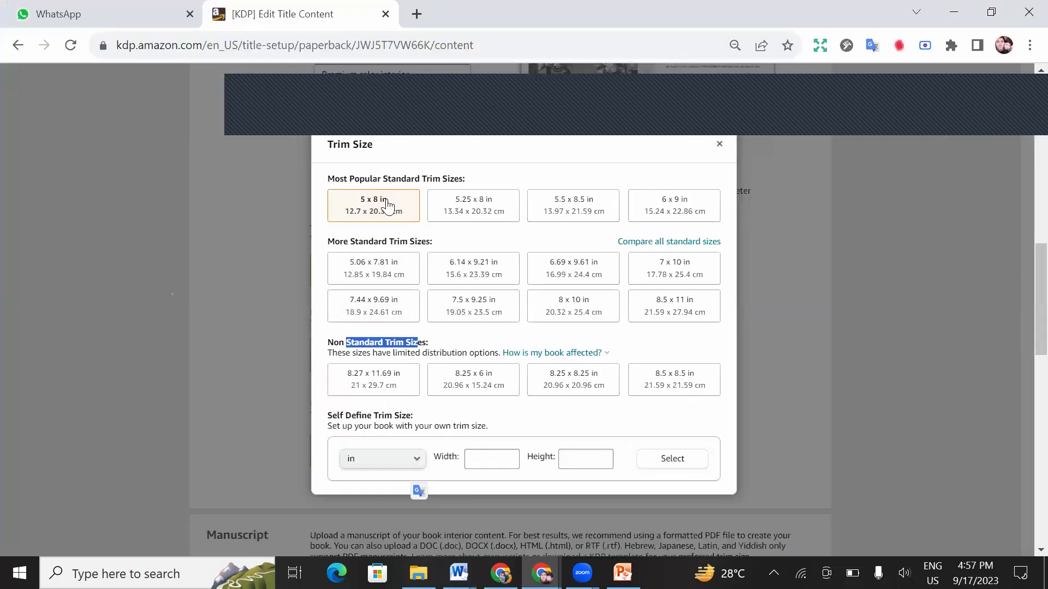
{"action": "scroll", "coordinate": [500, 365], "scroll_direction": "down", "scroll_amount": 4}
{"action": "scroll", "coordinate": [500, 366], "scroll_direction": "up", "scroll_amount": 8}
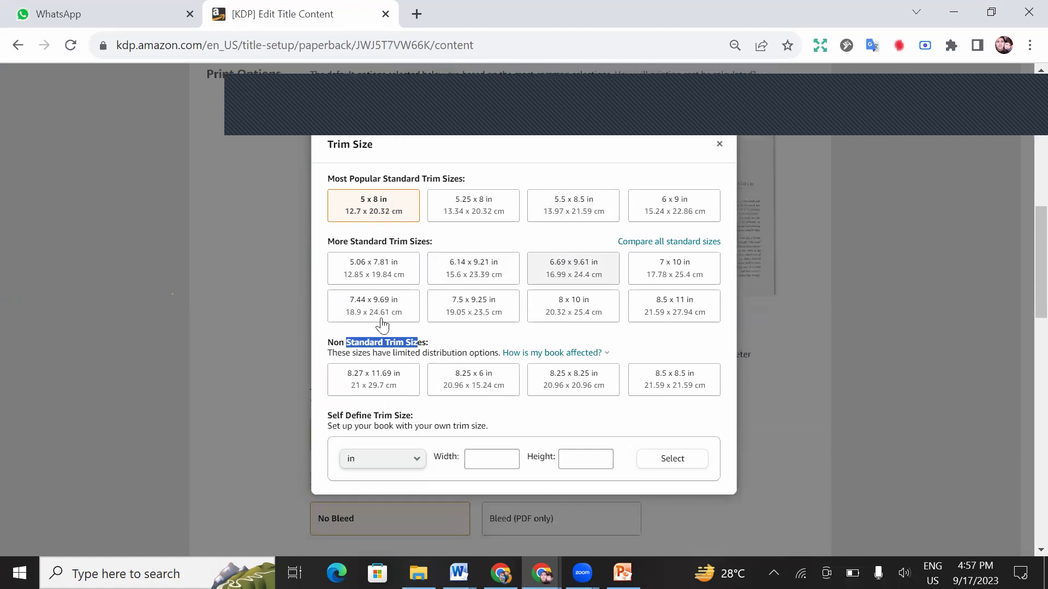
{"action": "left_click", "coordinate": [476, 458]}
{"action": "left_click", "coordinate": [566, 457]}
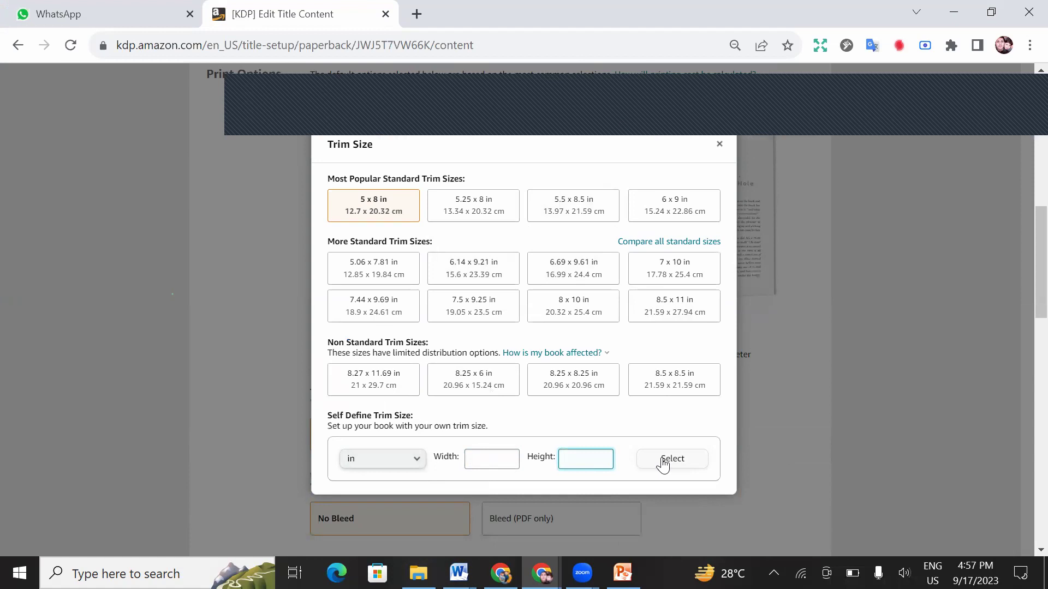
{"action": "left_click", "coordinate": [285, 176]}
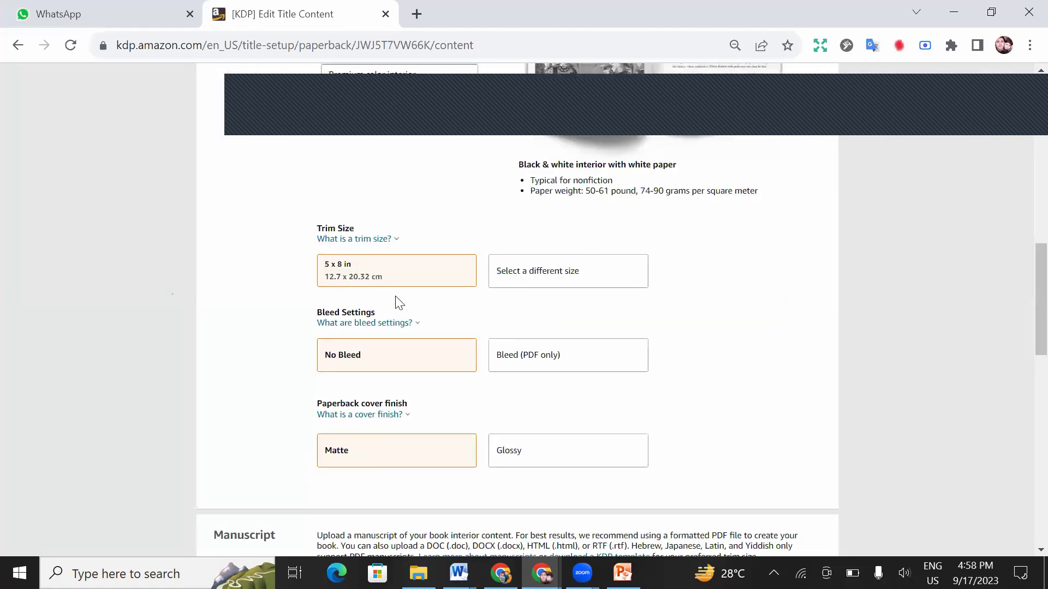
Step: Review the bleed settings and choose the Matte paperback cover finish
{"action": "scroll", "coordinate": [400, 304], "scroll_direction": "down", "scroll_amount": 1}
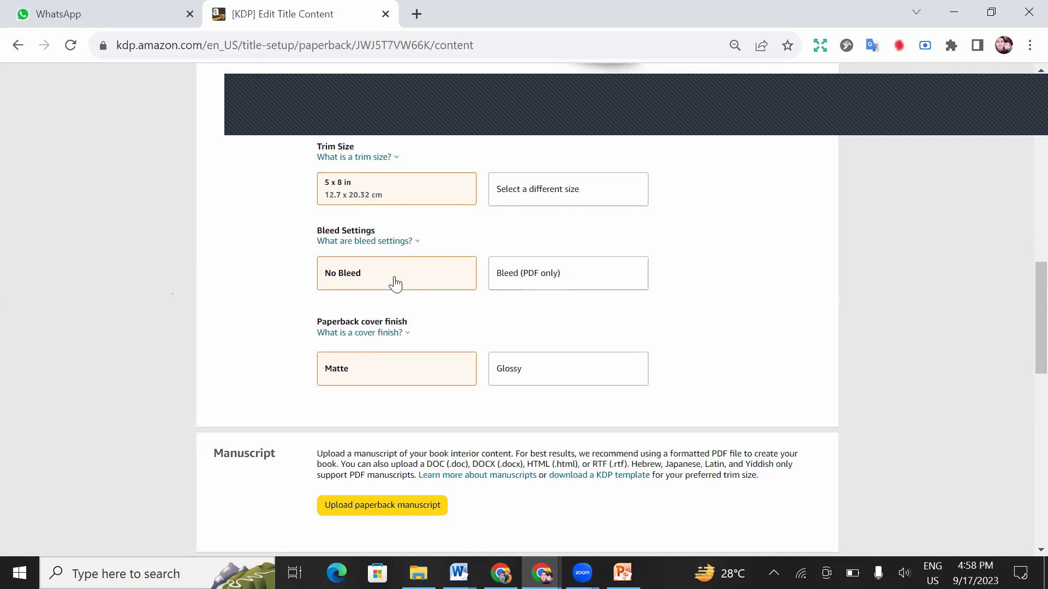
{"action": "scroll", "coordinate": [382, 218], "scroll_direction": "down", "scroll_amount": 3}
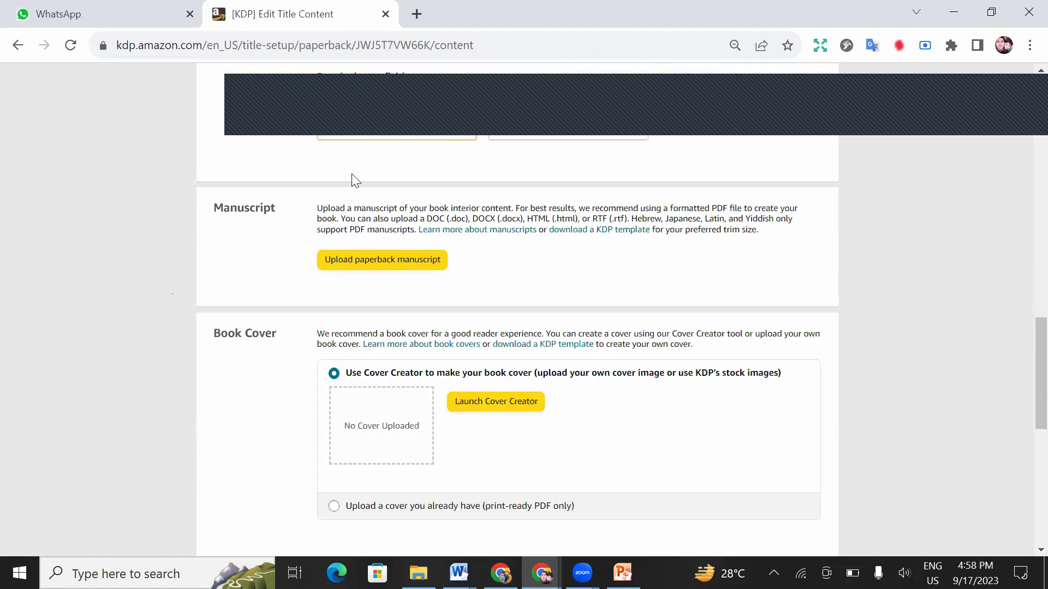
{"action": "scroll", "coordinate": [346, 164], "scroll_direction": "up", "scroll_amount": 1}
{"action": "left_click_drag", "start_coordinate": [408, 159], "coordinate": [315, 158]}
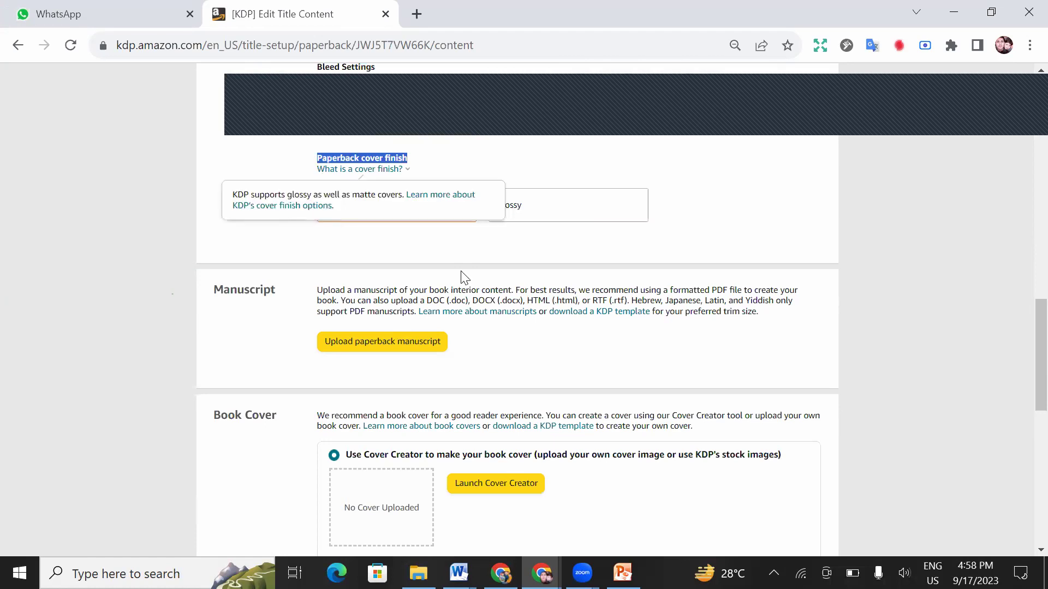
{"action": "left_click", "coordinate": [387, 213]}
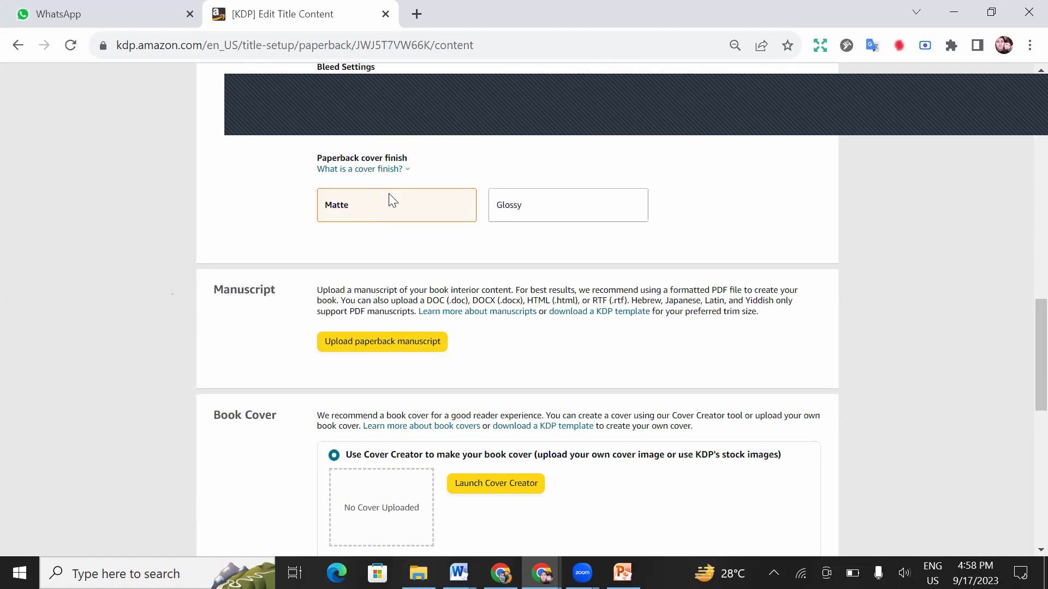
Step: Upload the English.docx file as the paperback manuscript
{"action": "left_click_drag", "start_coordinate": [228, 293], "coordinate": [285, 318]}
{"action": "scroll", "coordinate": [353, 341], "scroll_direction": "down", "scroll_amount": 1}
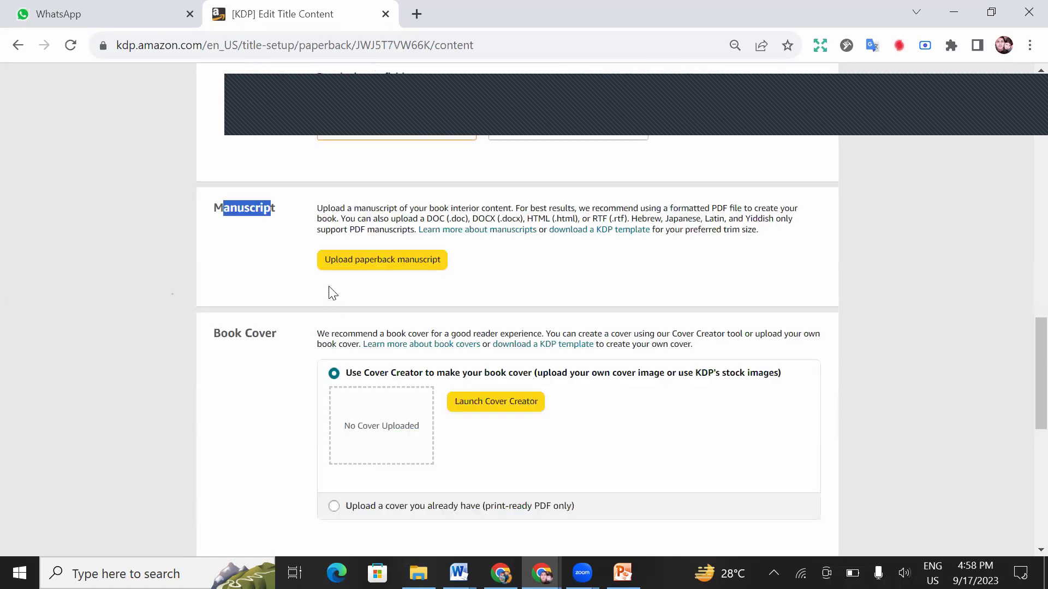
{"action": "left_click", "coordinate": [377, 262]}
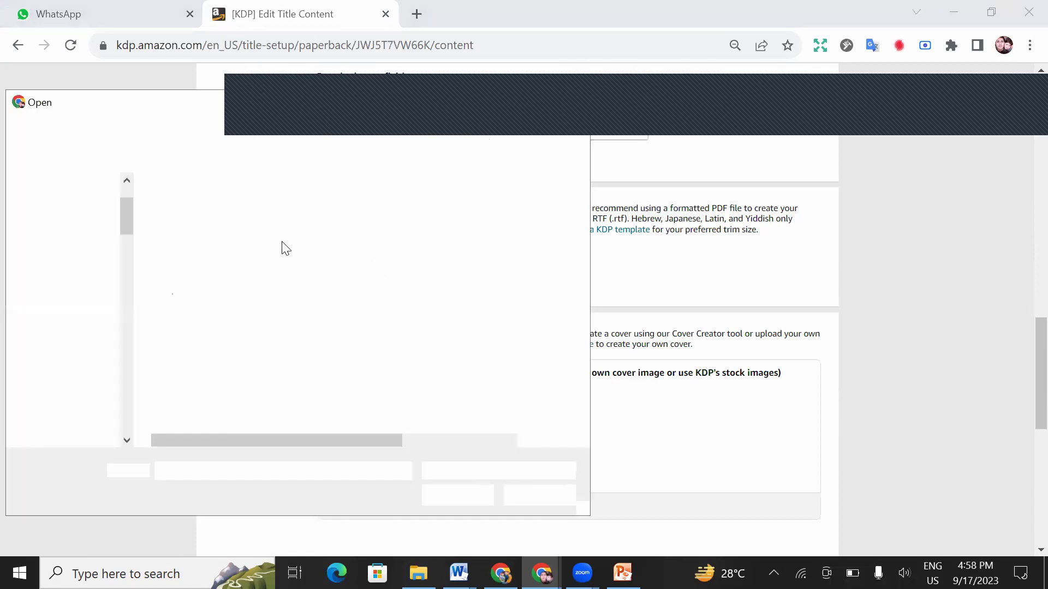
{"action": "left_click", "coordinate": [264, 228]}
{"action": "left_click", "coordinate": [441, 493]}
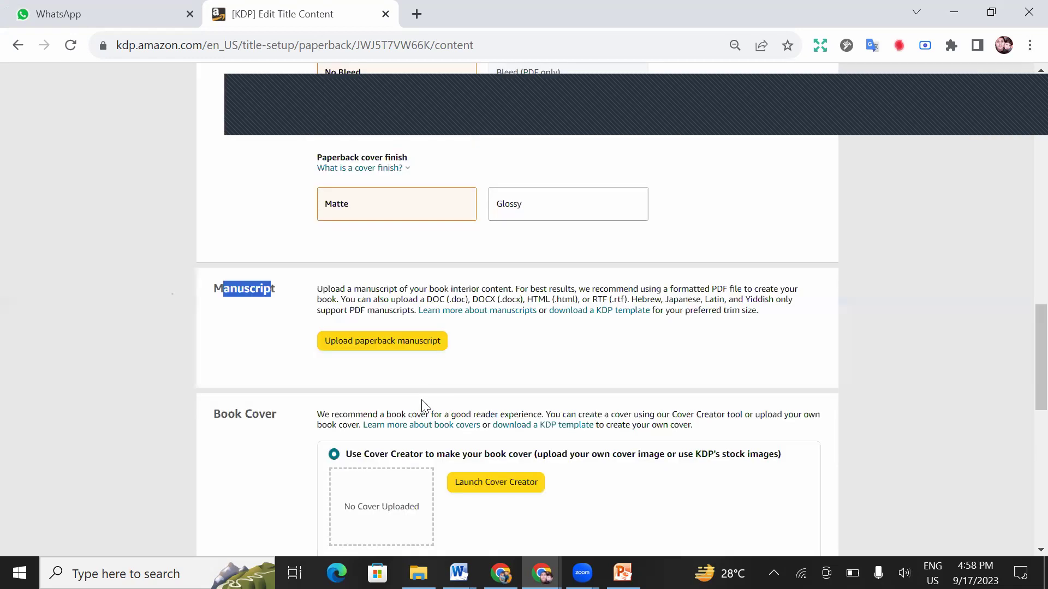
Step: Look at the option to upload an existing print-ready PDF cover, and set the book cover back to using Cover Creator
{"action": "scroll", "coordinate": [421, 405], "scroll_direction": "down", "scroll_amount": 3}
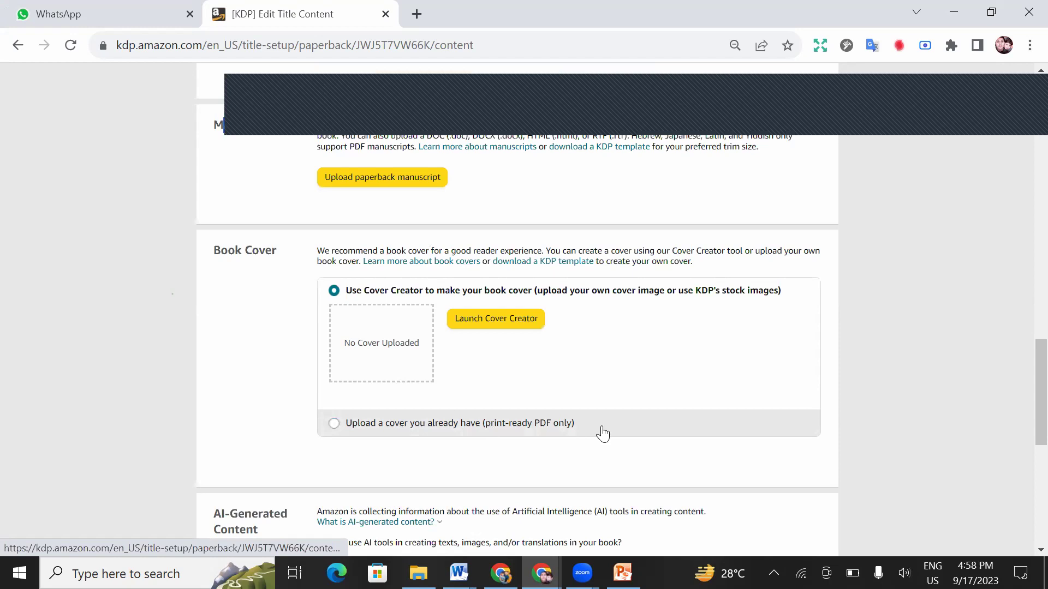
{"action": "left_click_drag", "start_coordinate": [571, 428], "coordinate": [456, 427]}
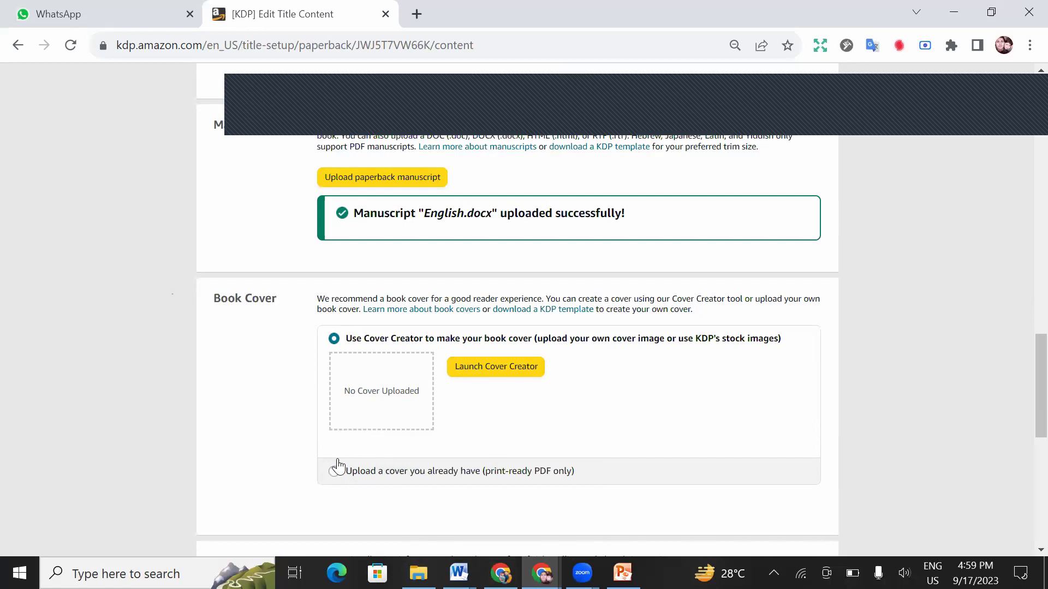
{"action": "scroll", "coordinate": [338, 467], "scroll_direction": "down", "scroll_amount": 3}
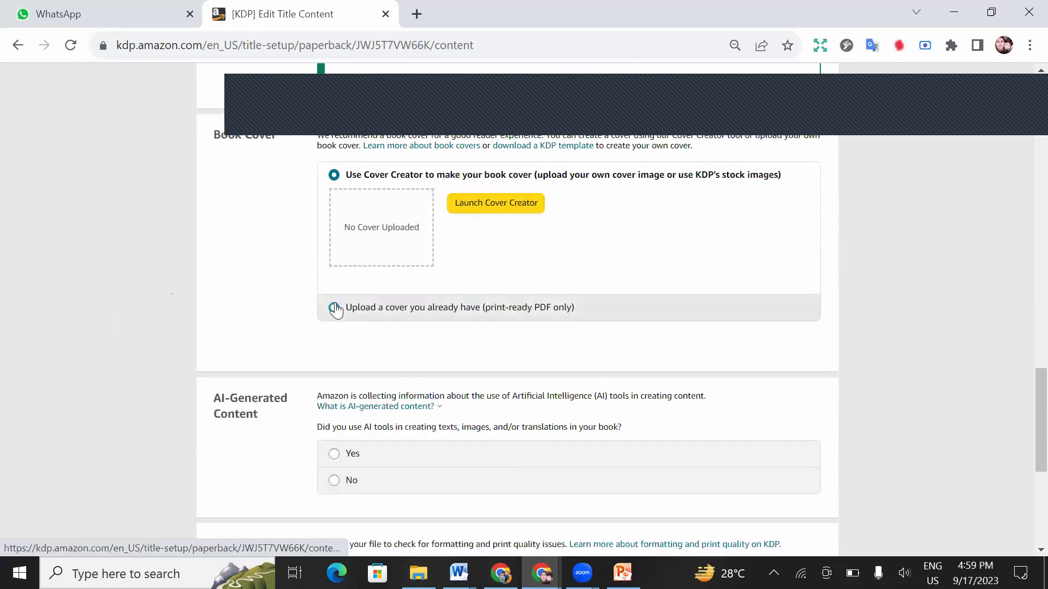
{"action": "left_click", "coordinate": [333, 308]}
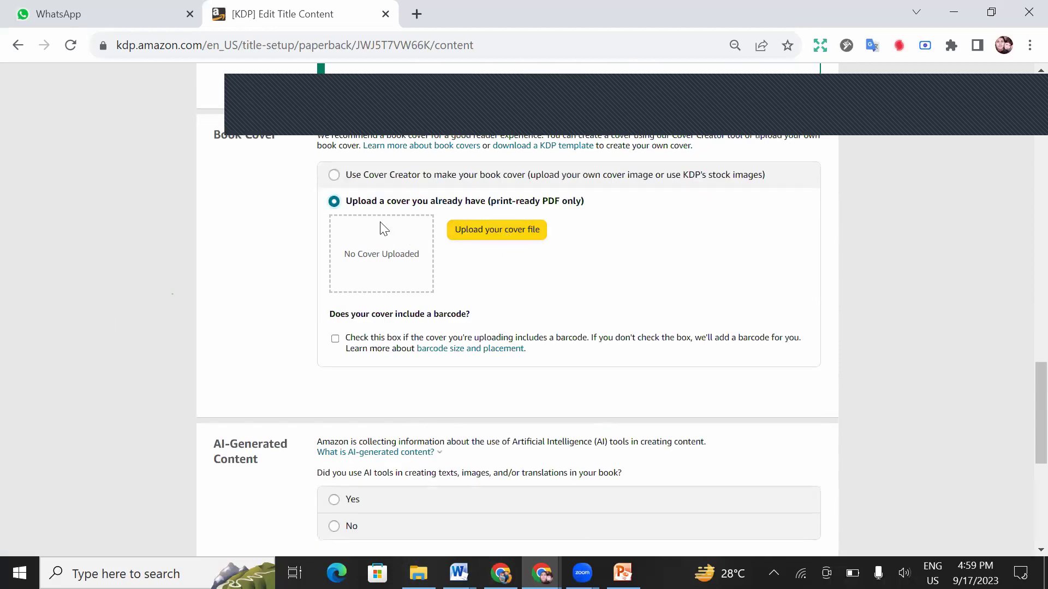
{"action": "left_click", "coordinate": [334, 175]}
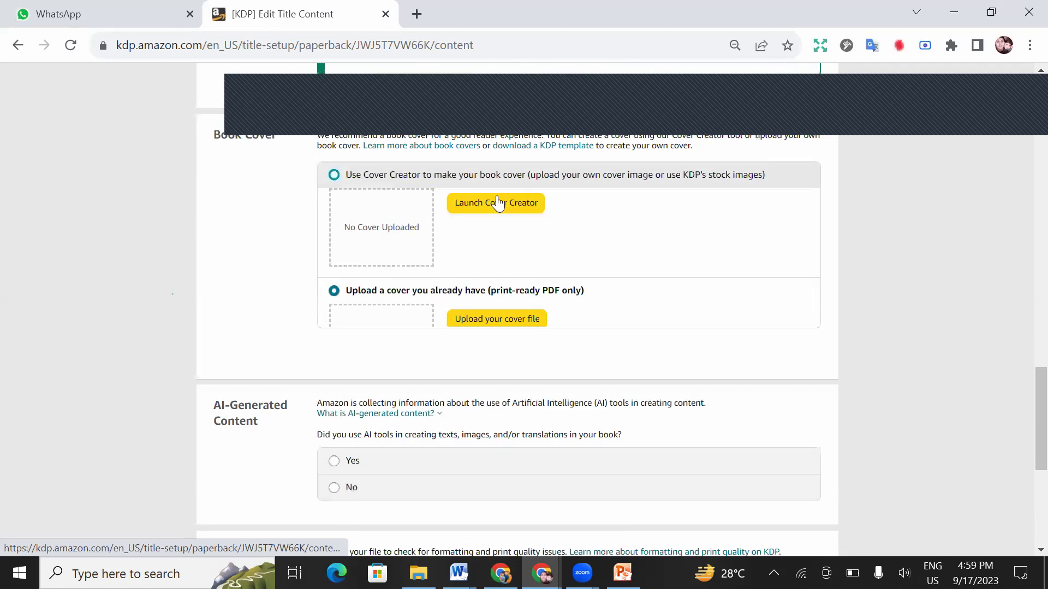
Step: Launch Cover Creator for the paperback cover and continue past its how-to introduction
{"action": "scroll", "coordinate": [490, 425], "scroll_direction": "up", "scroll_amount": 4}
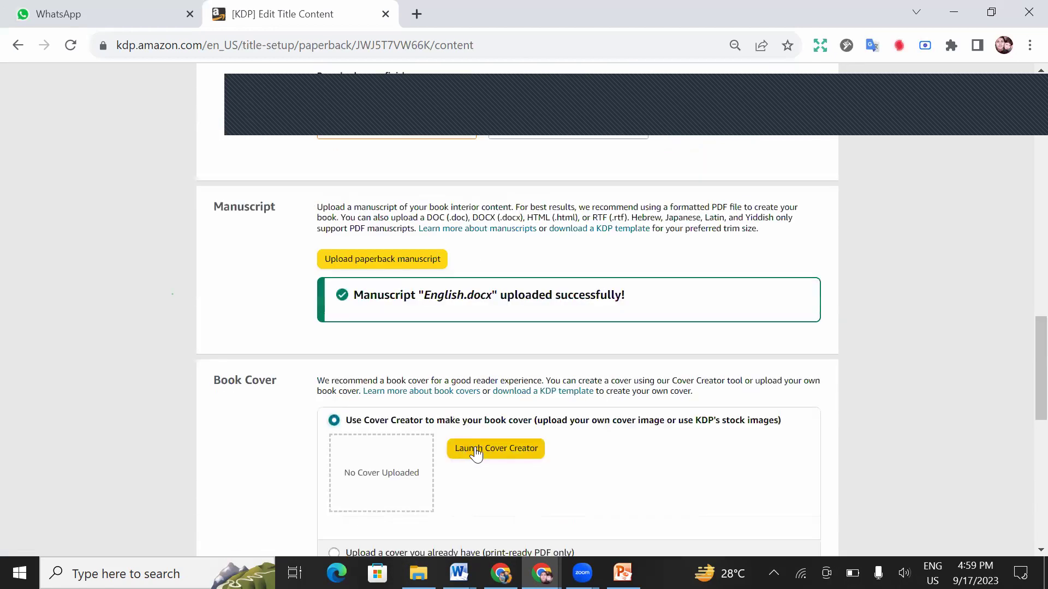
{"action": "left_click", "coordinate": [476, 451]}
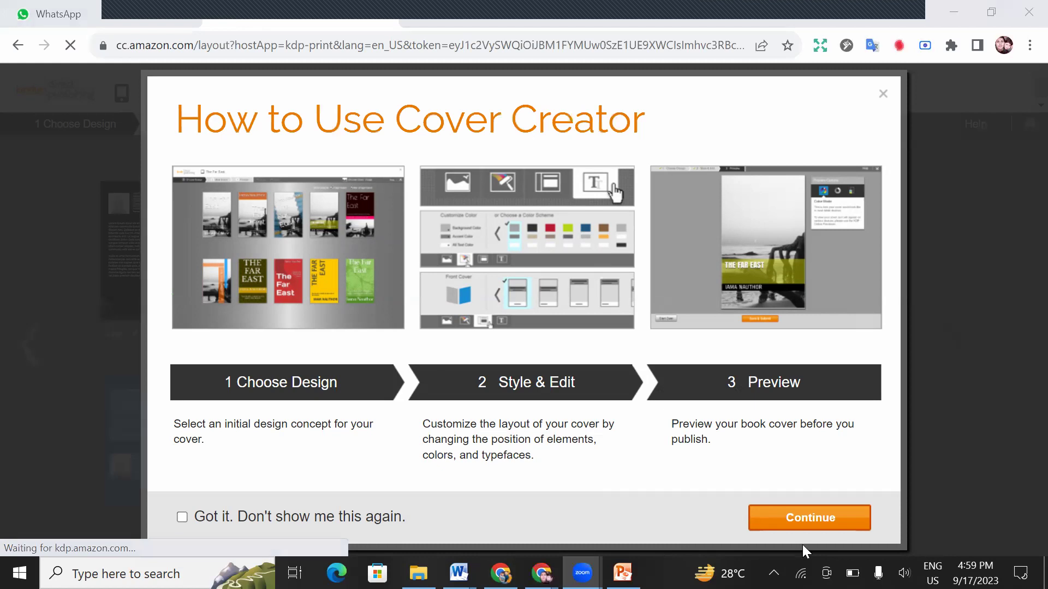
{"action": "left_click", "coordinate": [801, 524]}
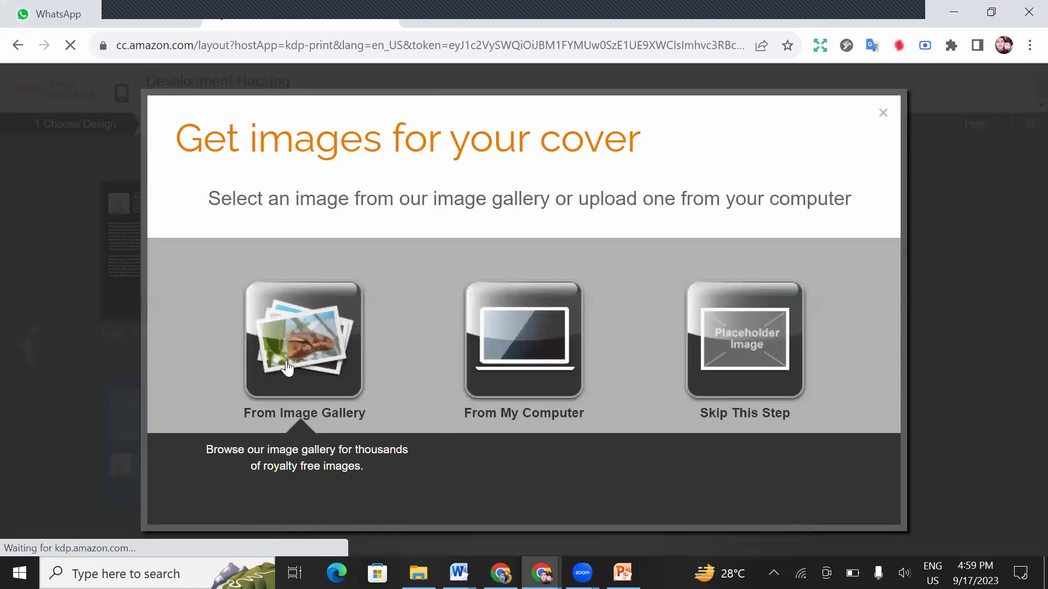